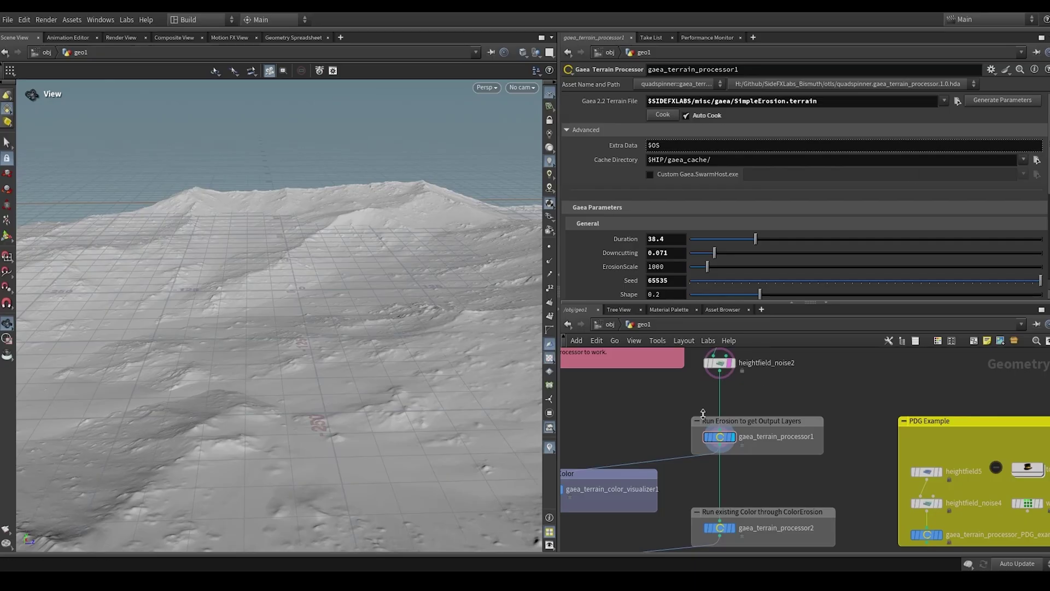
# Step: Set the Duration of the gaea_terrain_processor1 erosion to 132.2 and inspect the recooked terrain
pyautogui.moveTo(815, 393); pyautogui.dragTo(932, 441, button='middle')
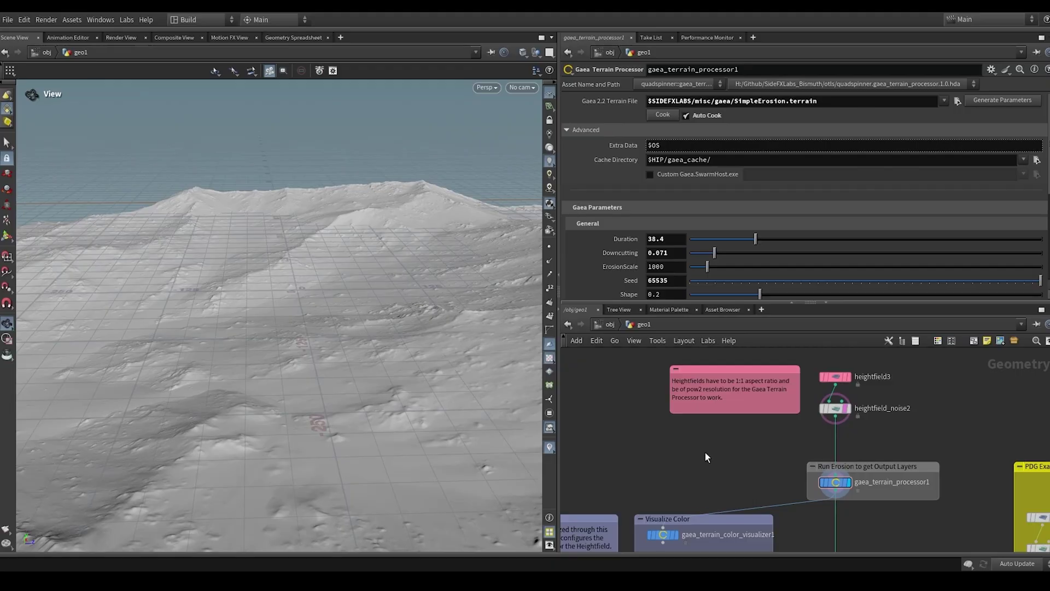
pyautogui.scroll(1, 698, 456)
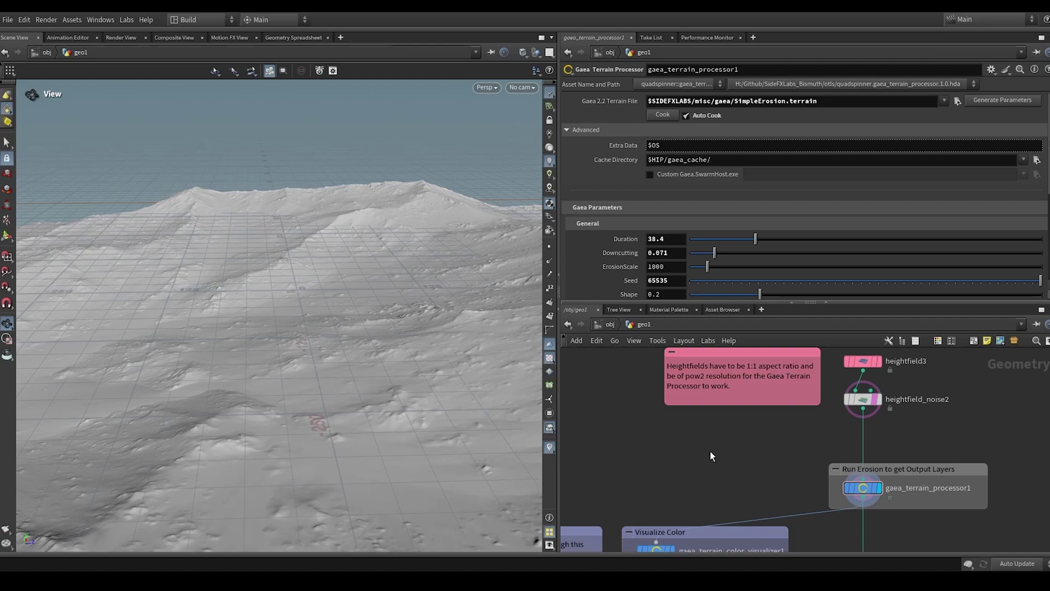
pyautogui.moveTo(710, 447); pyautogui.dragTo(691, 433, button='middle')
pyautogui.moveTo(487, 363); pyautogui.dragTo(313, 334)
pyautogui.moveTo(235, 323); pyautogui.dragTo(306, 336)
pyautogui.moveTo(756, 239); pyautogui.dragTo(876, 244)
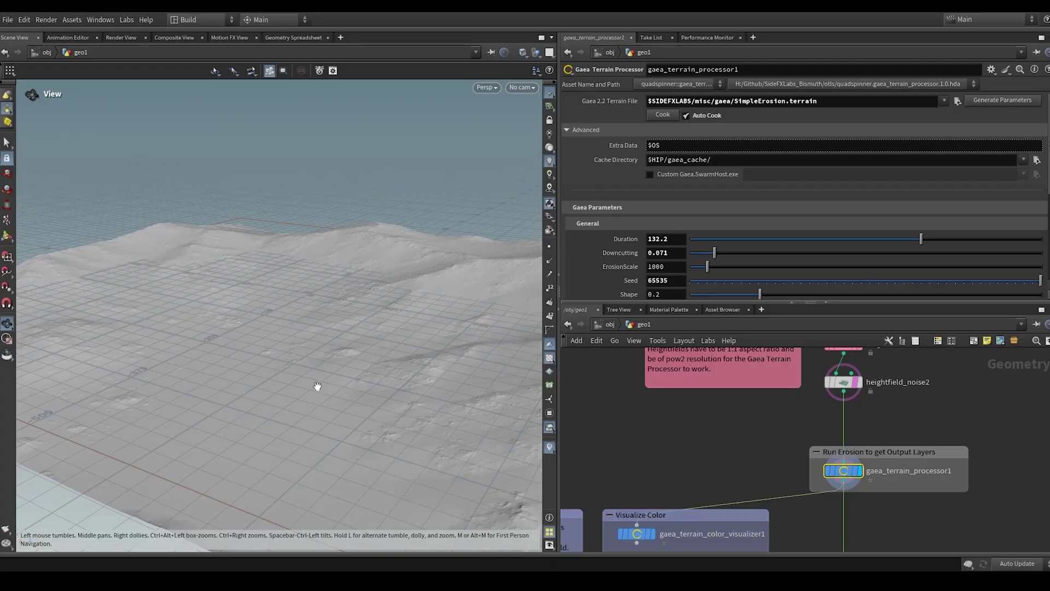
pyautogui.moveTo(317, 381); pyautogui.dragTo(457, 290)
# Step: Review the general Gaea parameters and the To Gaea and From Gaea layer bindings of the terrain processor
pyautogui.scroll(-3, 621, 209)
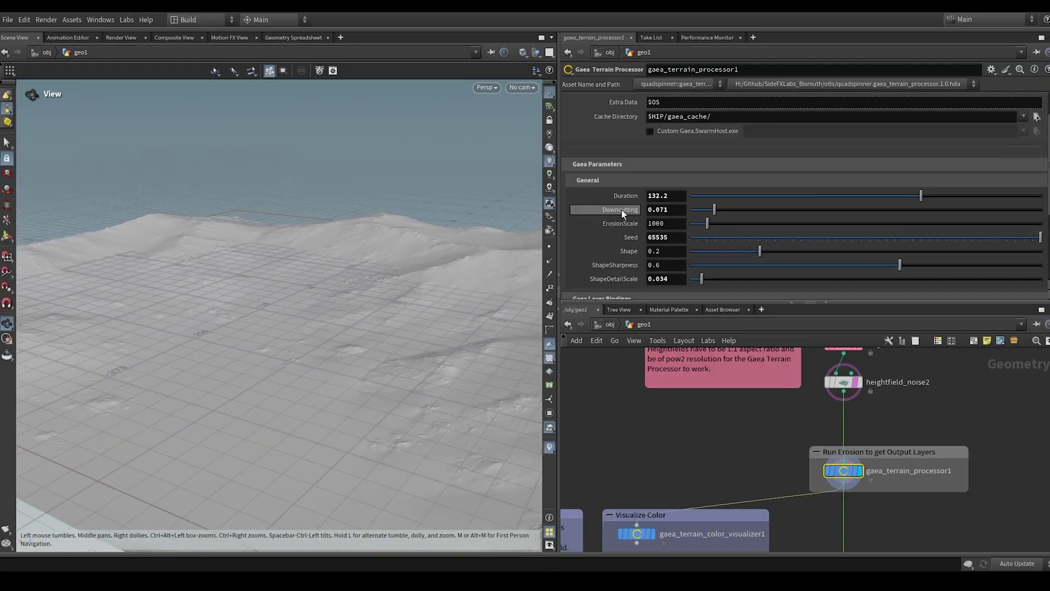
pyautogui.scroll(-3, 612, 265)
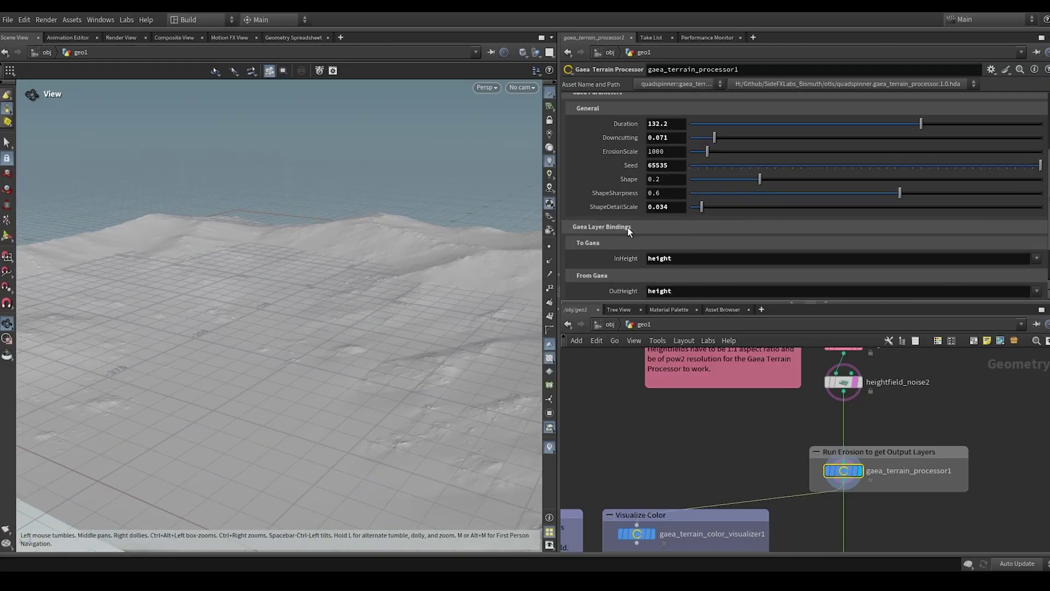
pyautogui.scroll(-3, 627, 186)
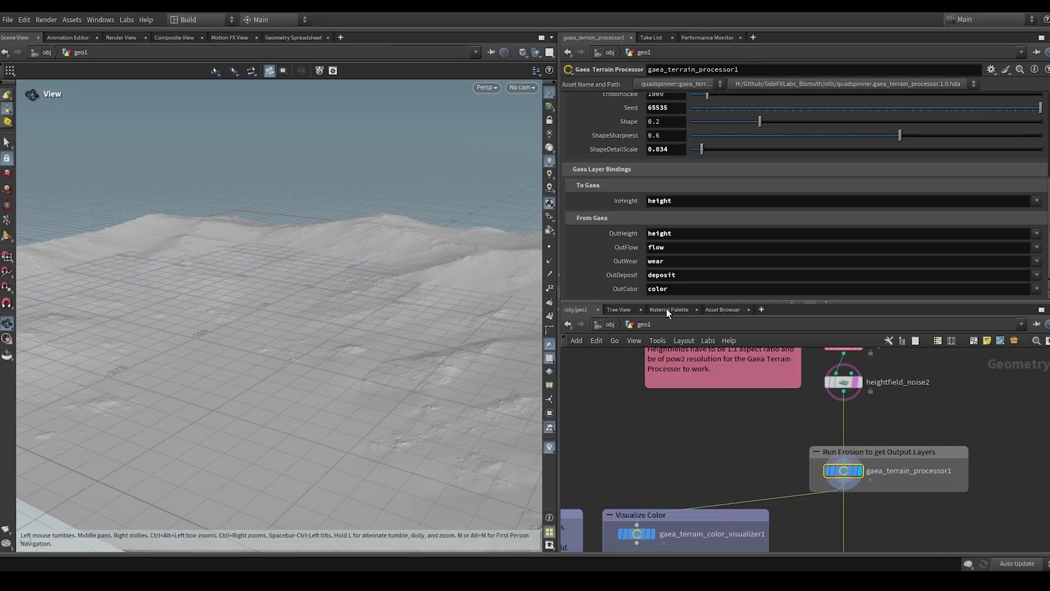
# Step: Select the heightfield3 node and check its grid samples, size and node information
pyautogui.moveTo(784, 418); pyautogui.dragTo(706, 446, button='middle')
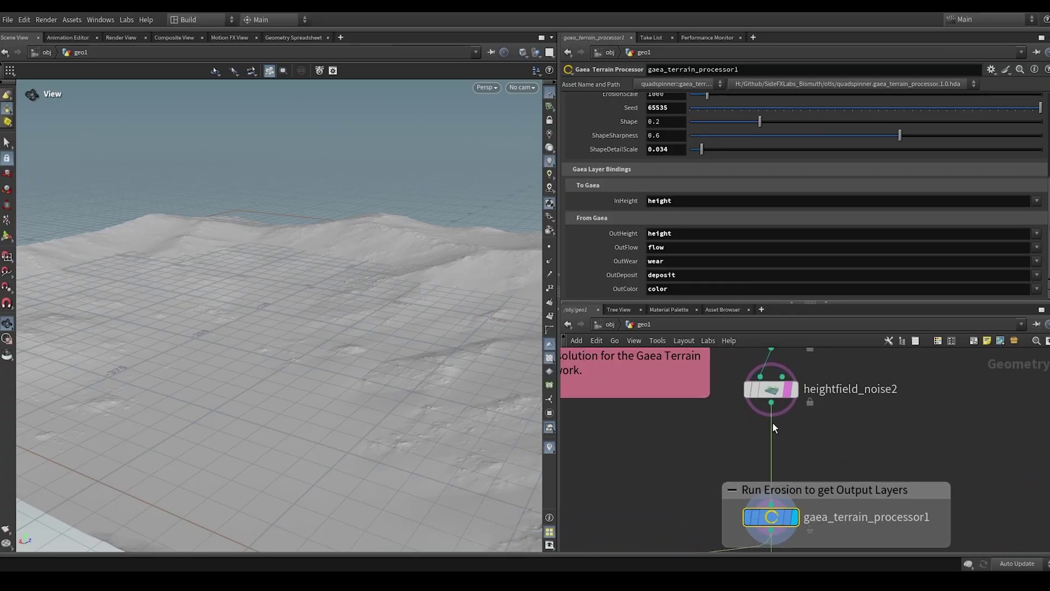
pyautogui.scroll(-2, 829, 394)
pyautogui.moveTo(860, 403); pyautogui.dragTo(753, 354)
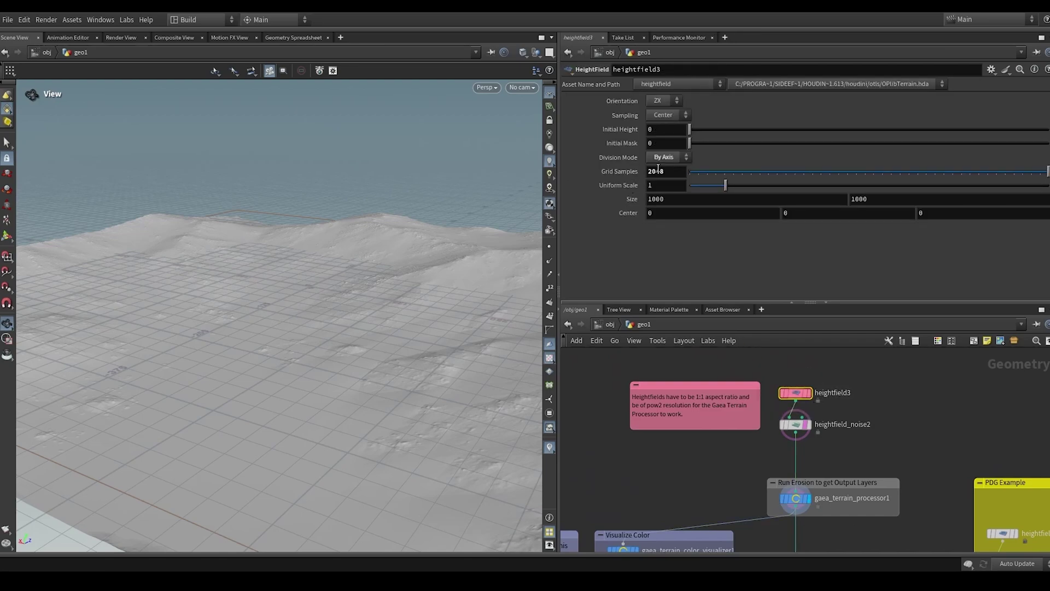
pyautogui.moveTo(671, 172); pyautogui.dragTo(647, 171)
pyautogui.click(681, 198)
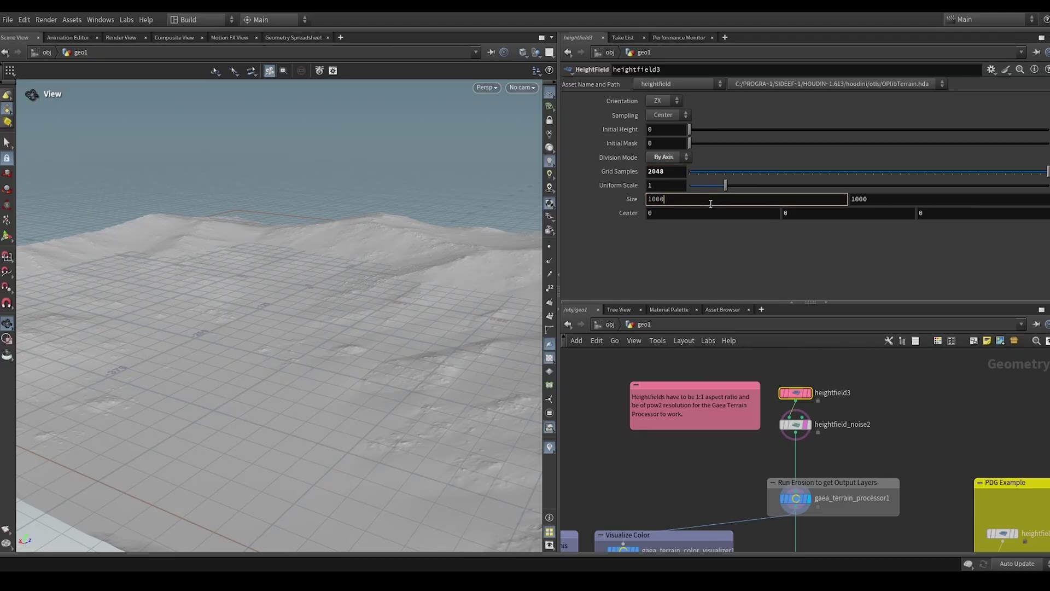
pyautogui.middleClick(799, 393)
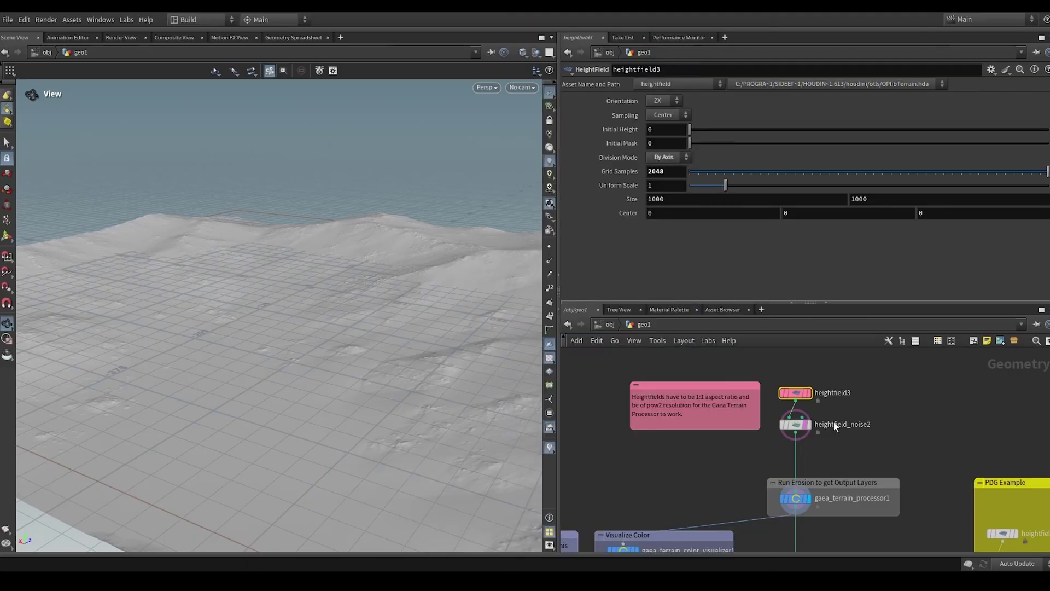
# Step: Select gaea_terrain_processor1 again and review its terrain file, cache and Gaea parameter settings
pyautogui.moveTo(846, 448); pyautogui.dragTo(833, 425, button='middle')
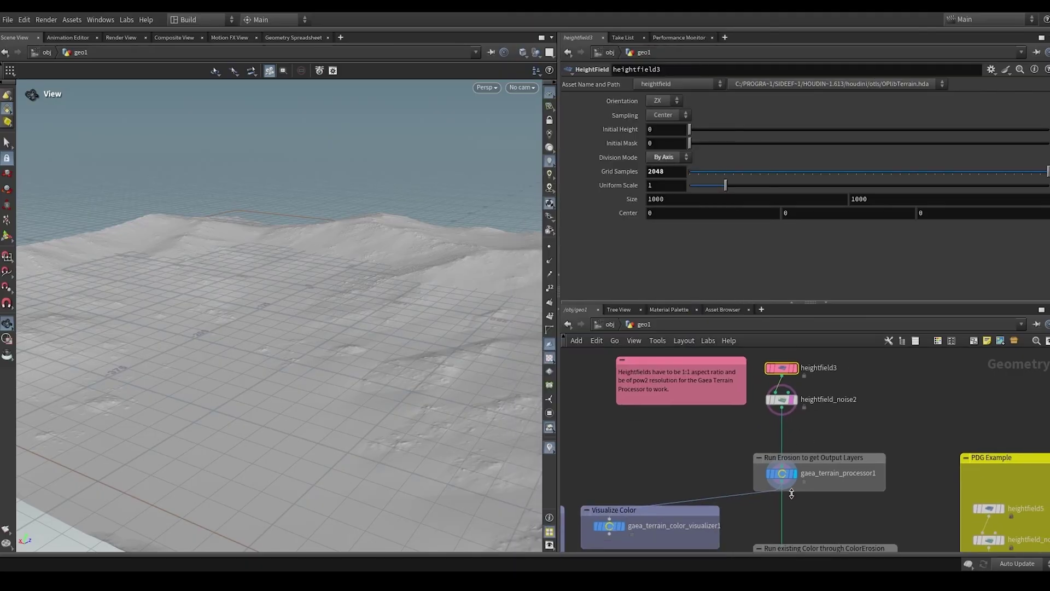
pyautogui.moveTo(816, 523); pyautogui.dragTo(856, 449, button='middle')
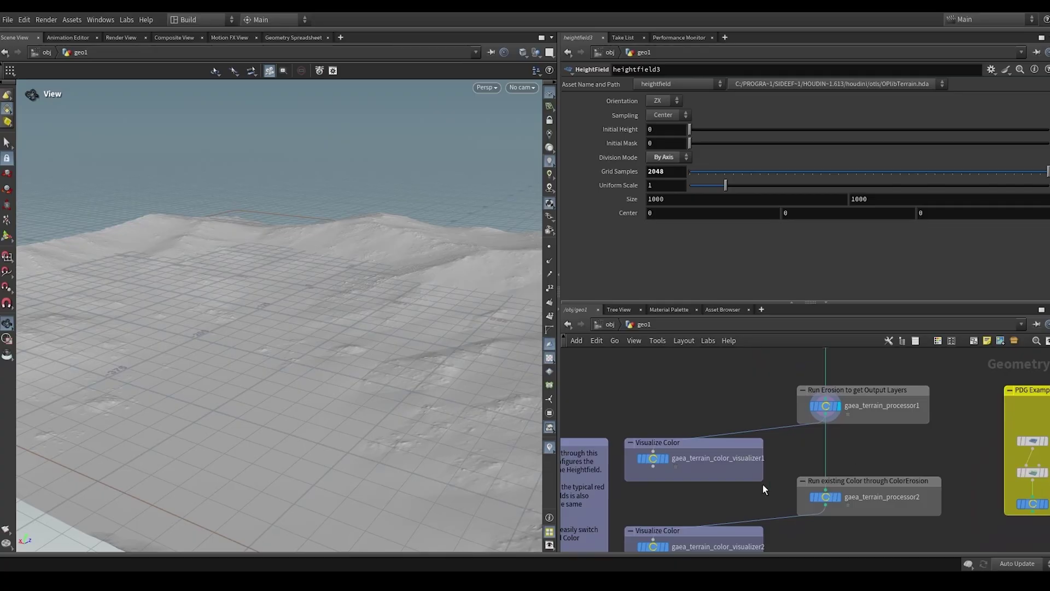
pyautogui.click(826, 407)
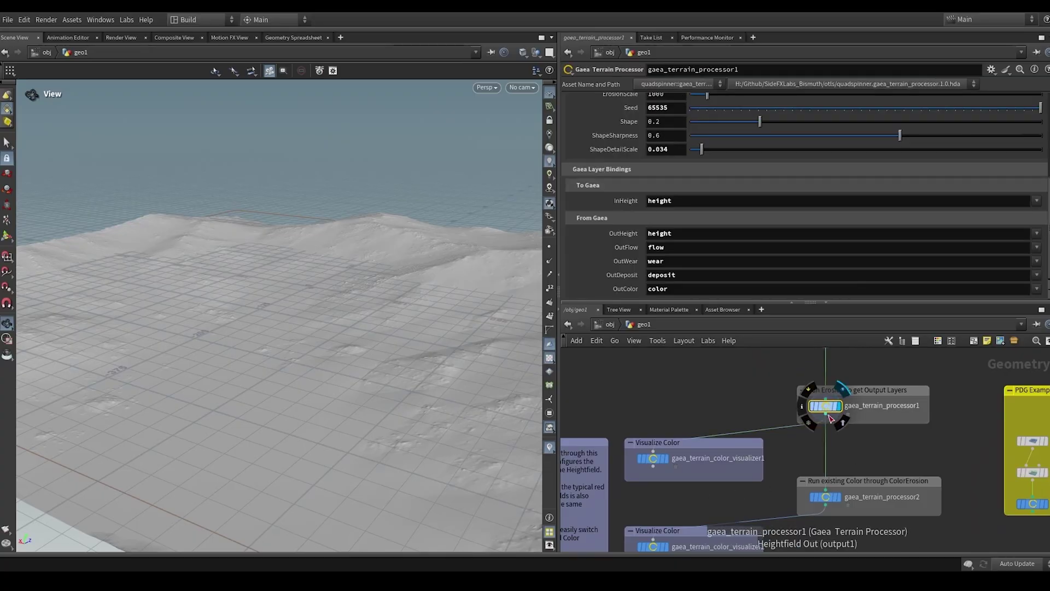
pyautogui.scroll(5, 596, 267)
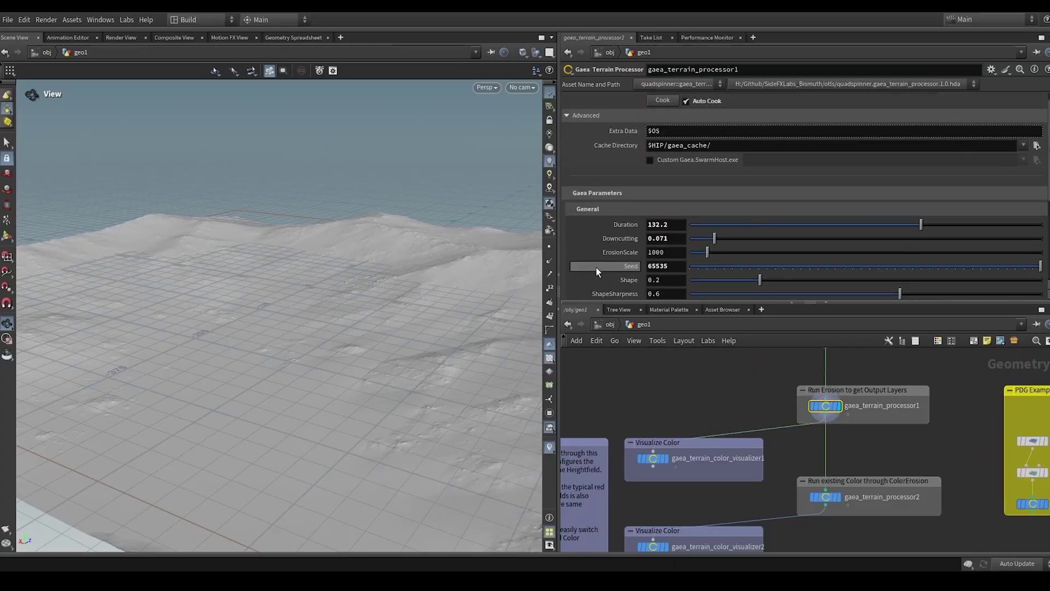
pyautogui.scroll(1, 615, 263)
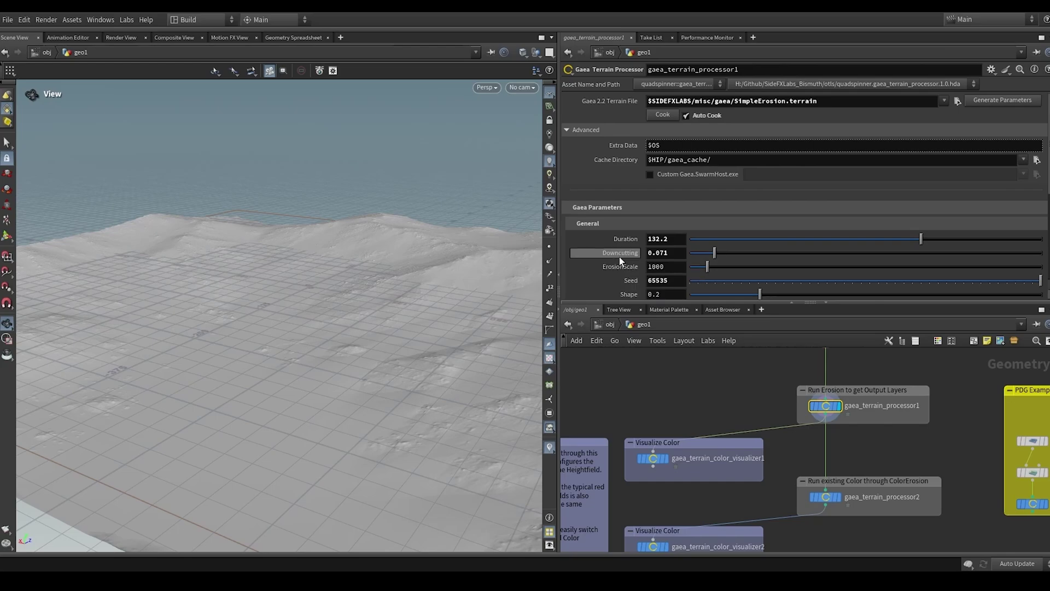
# Step: Switch to Gaea and add a File node to the empty graph, leaving room beside it for further nodes
pyautogui.moveTo(574, 569)
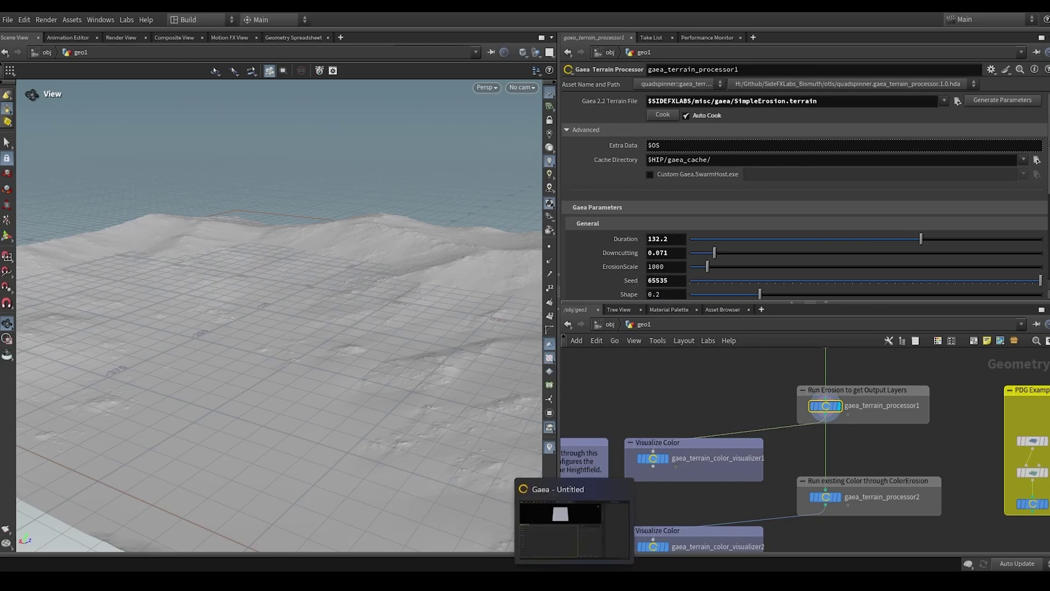
pyautogui.click(547, 514)
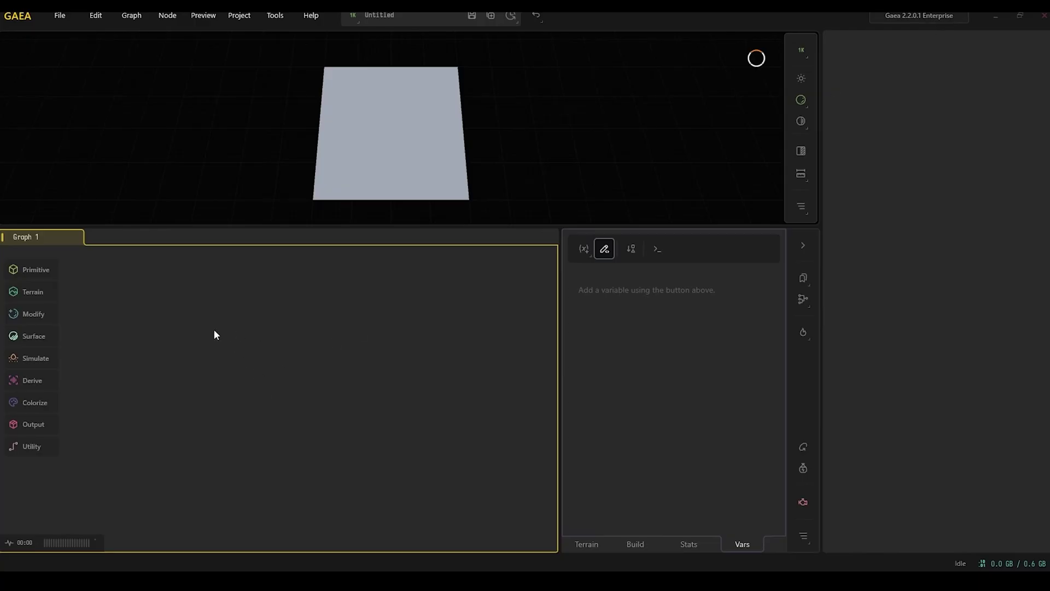
pyautogui.press('Tab')
pyautogui.write('file')
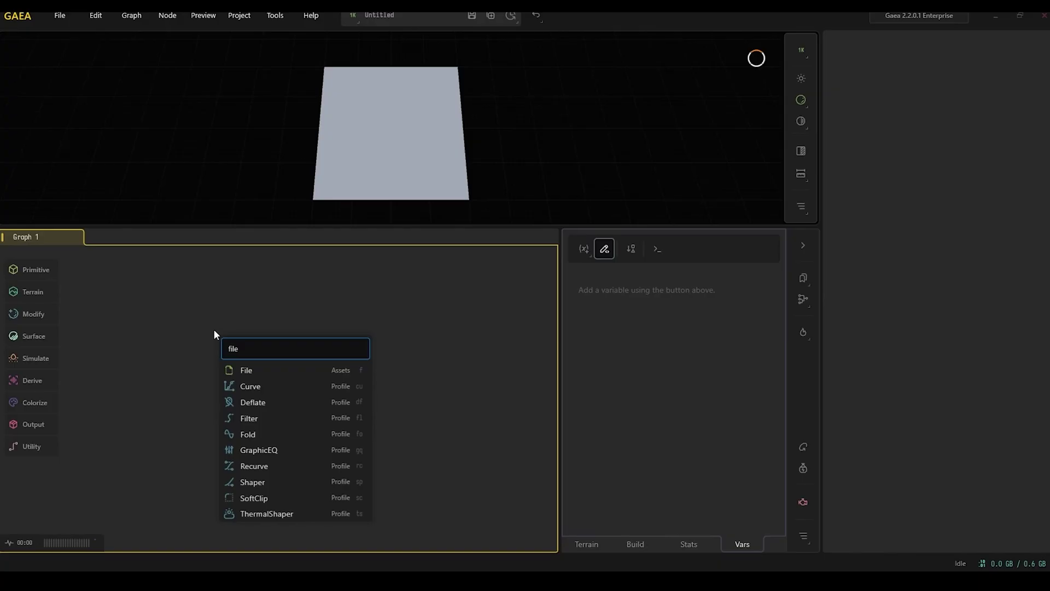
pyautogui.click(245, 369)
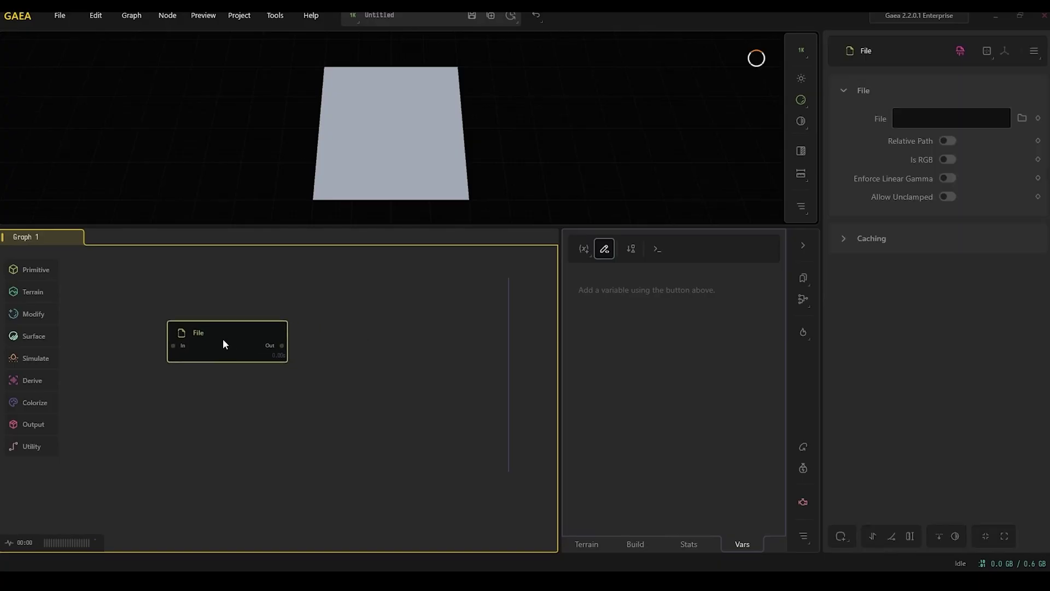
pyautogui.moveTo(223, 344); pyautogui.dragTo(155, 343)
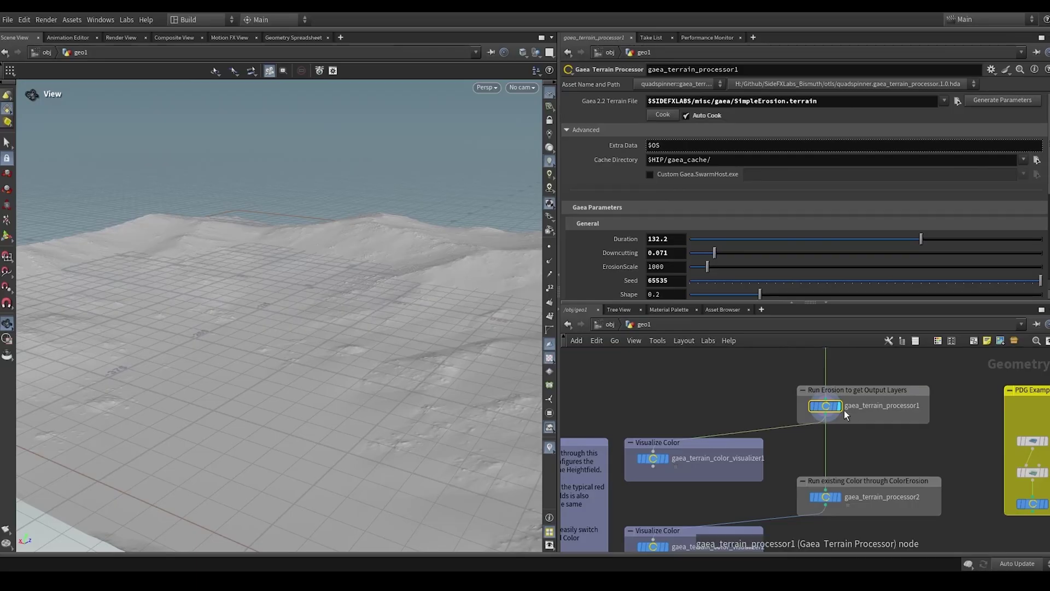
pyautogui.moveTo(880, 429); pyautogui.dragTo(877, 441, button='middle')
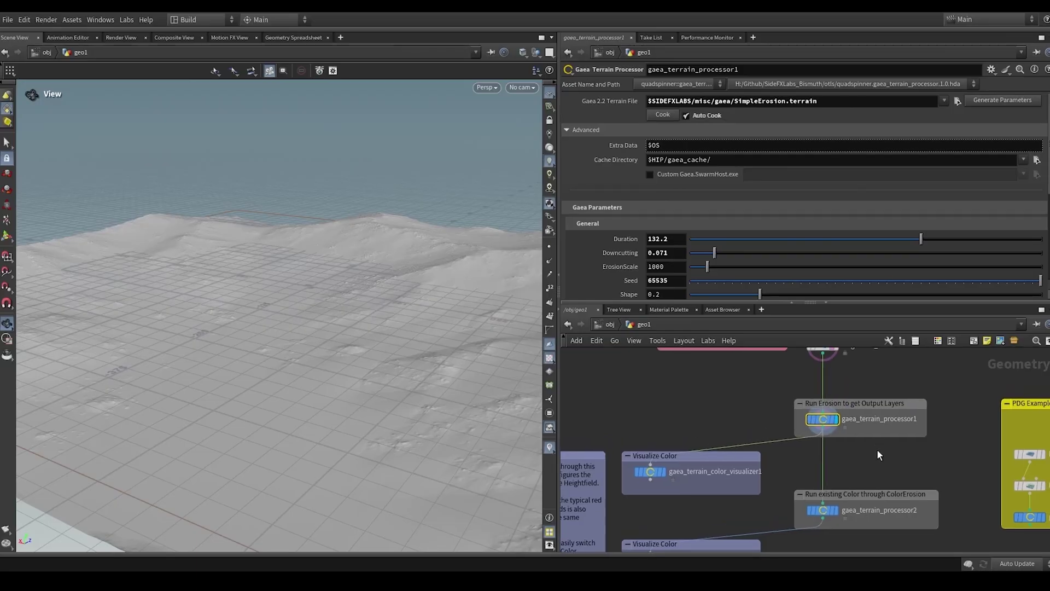
pyautogui.moveTo(884, 372); pyautogui.dragTo(866, 458, button='middle')
pyautogui.scroll(2, 801, 418)
pyautogui.moveTo(800, 421); pyautogui.dragTo(796, 424, button='middle')
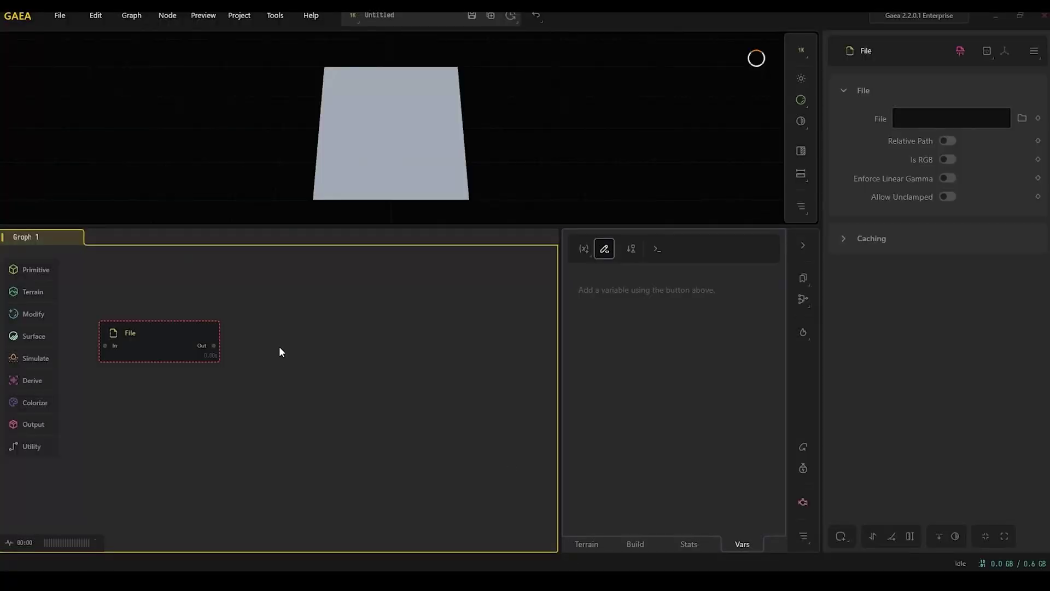
# Step: Add an Erosion2 node to the graph beside the File node
pyautogui.moveTo(284, 290); pyautogui.dragTo(176, 386)
pyautogui.doubleClick(325, 350)
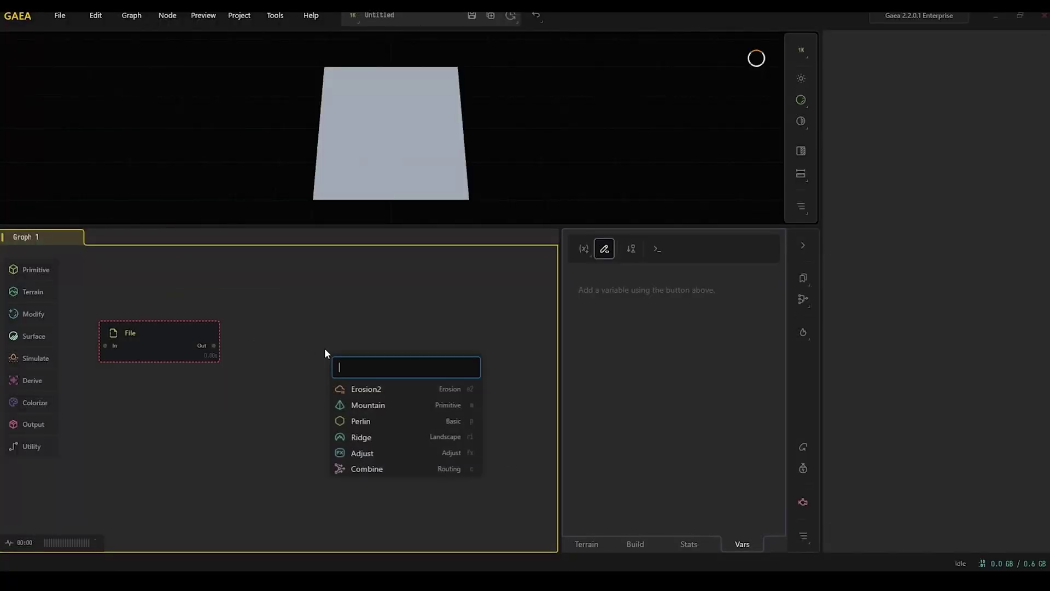
pyautogui.write('eon')
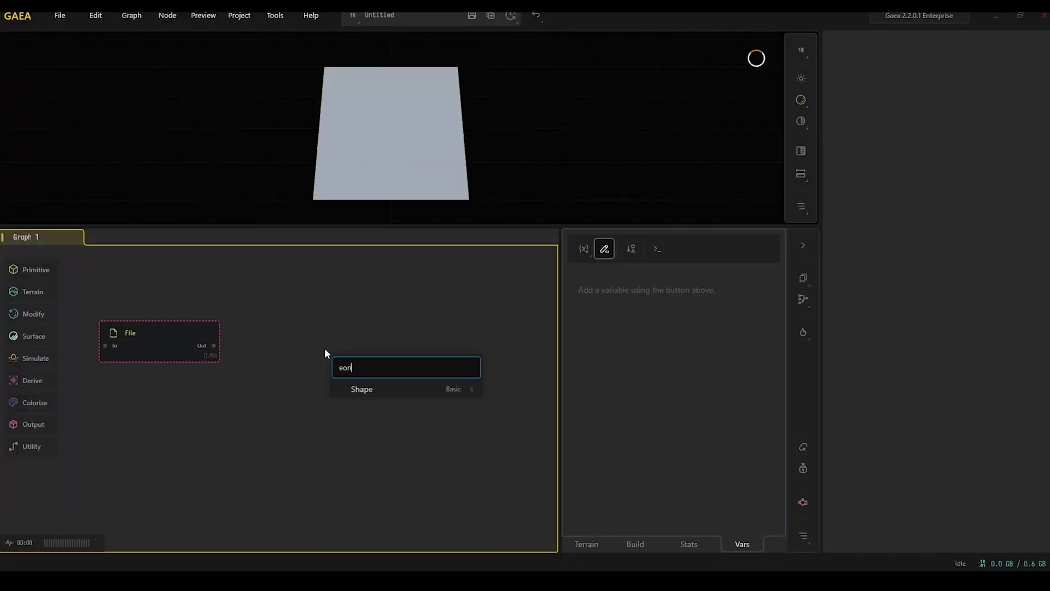
pyautogui.press('BackSpace')
pyautogui.press('BackSpace')
pyautogui.write('r')
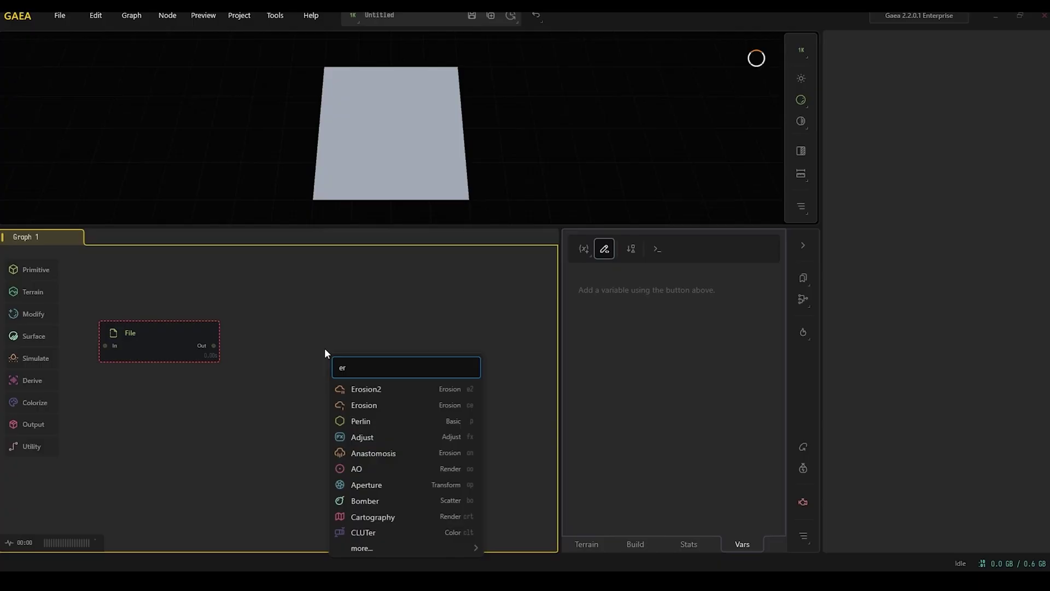
pyautogui.click(364, 389)
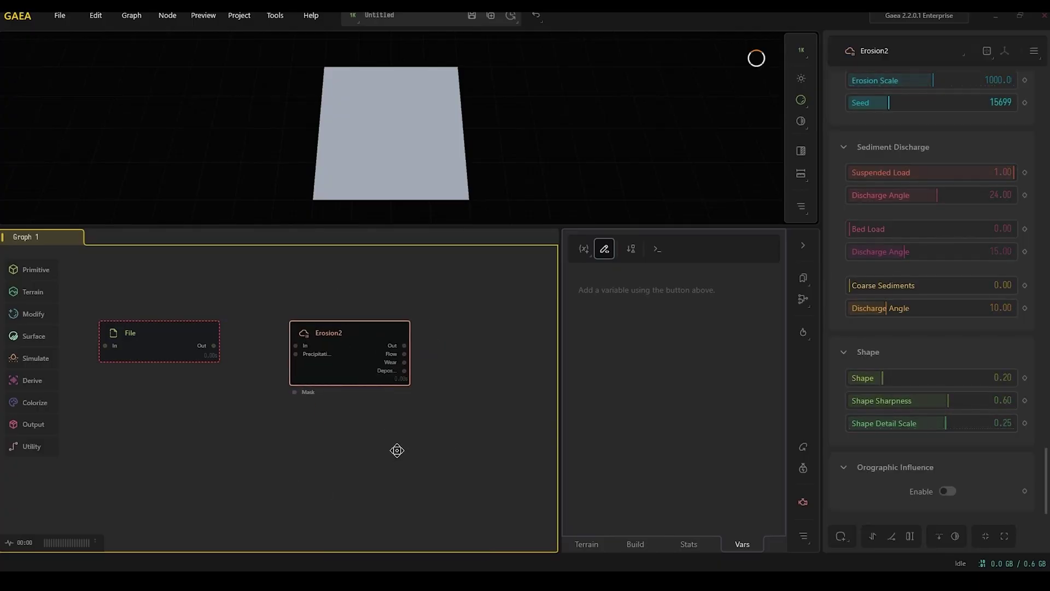
# Step: Connect the File node's output to the In port of the Erosion2 node
pyautogui.moveTo(371, 351); pyautogui.dragTo(287, 341, button='middle')
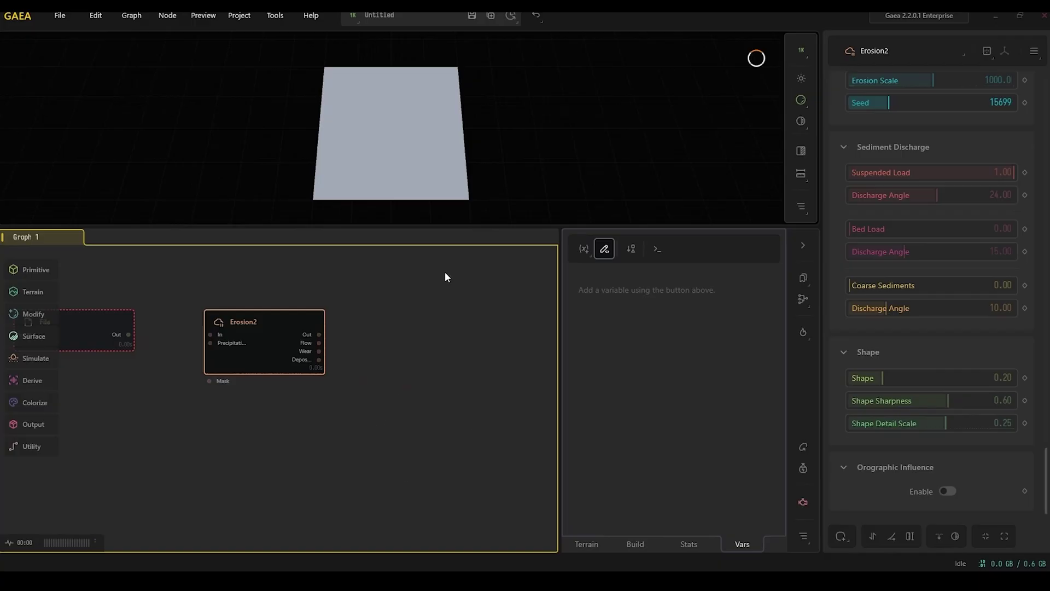
pyautogui.moveTo(244, 401); pyautogui.dragTo(323, 429, button='middle')
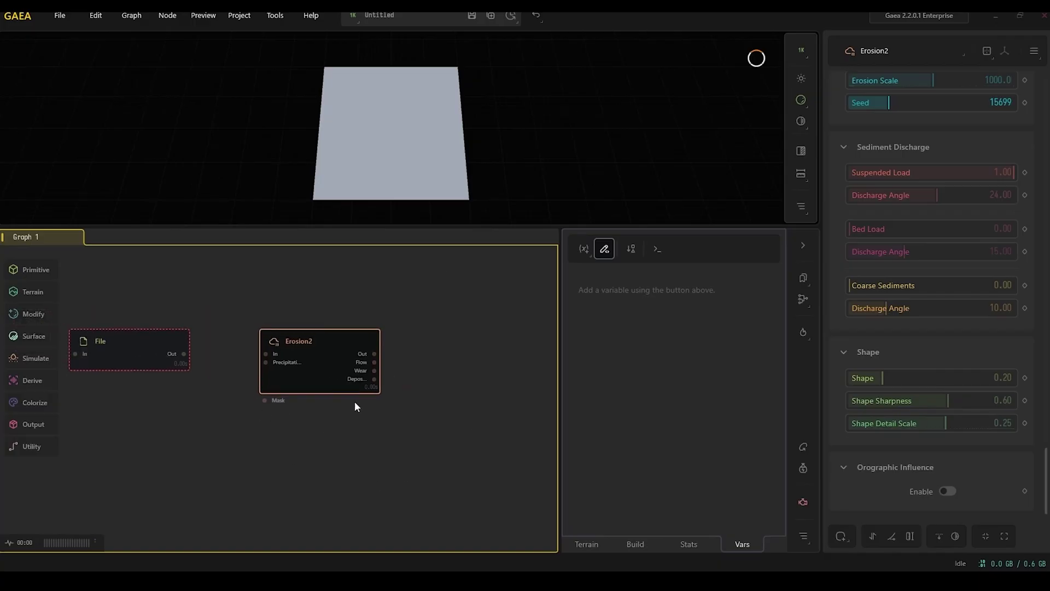
pyautogui.scroll(1, 190, 383)
pyautogui.scroll(1, 244, 415)
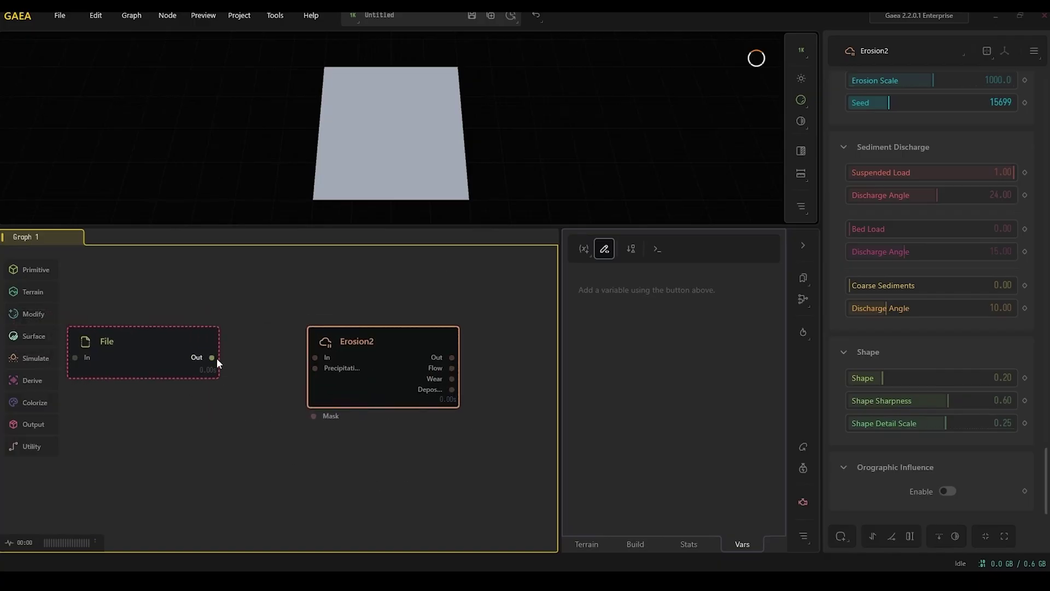
pyautogui.moveTo(214, 357); pyautogui.dragTo(316, 357)
# Step: Add an Export node above and beyond Erosion2 and connect Erosion2's main Out port to its input
pyautogui.moveTo(417, 442); pyautogui.dragTo(246, 435, button='middle')
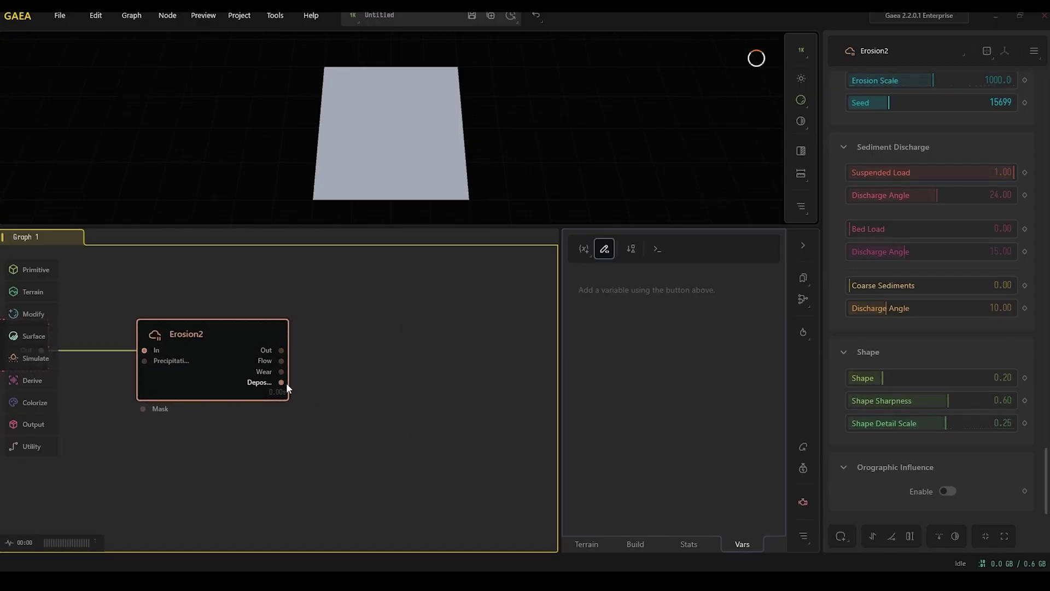
pyautogui.rightClick(402, 305)
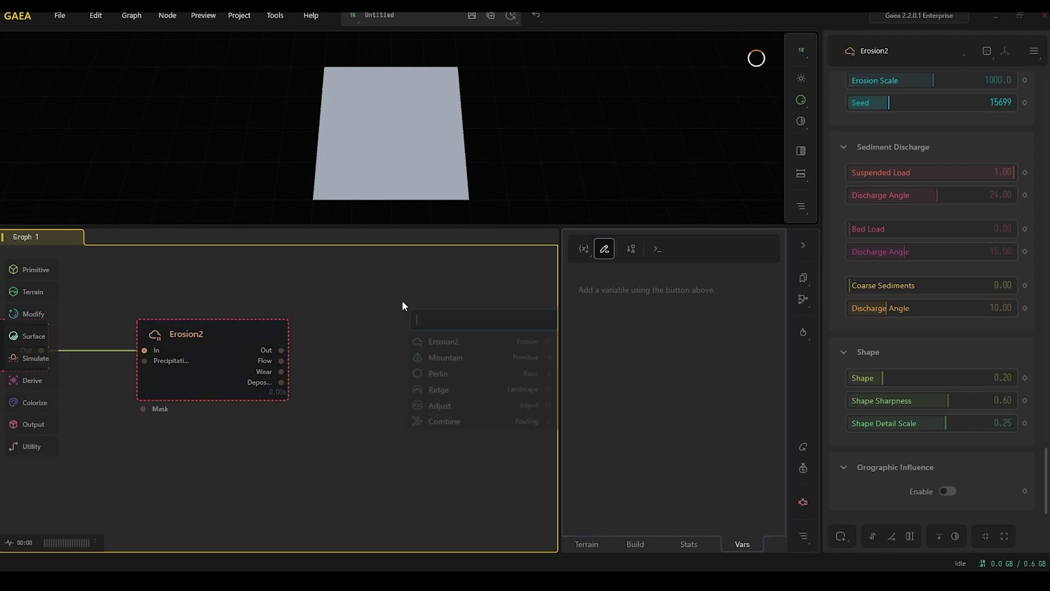
pyautogui.write('expo')
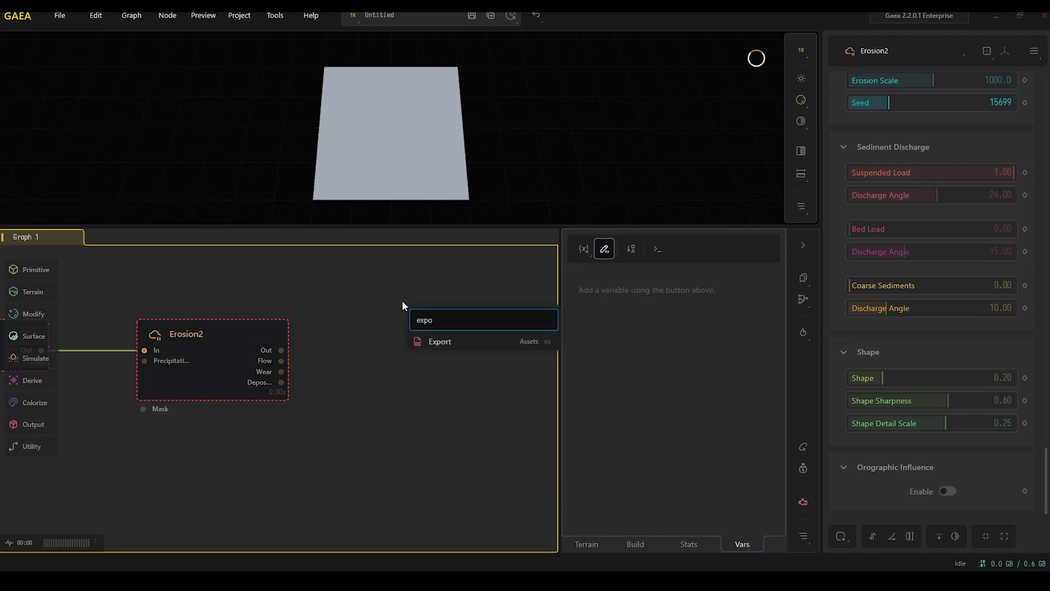
pyautogui.click(467, 336)
pyautogui.moveTo(467, 335); pyautogui.dragTo(448, 297)
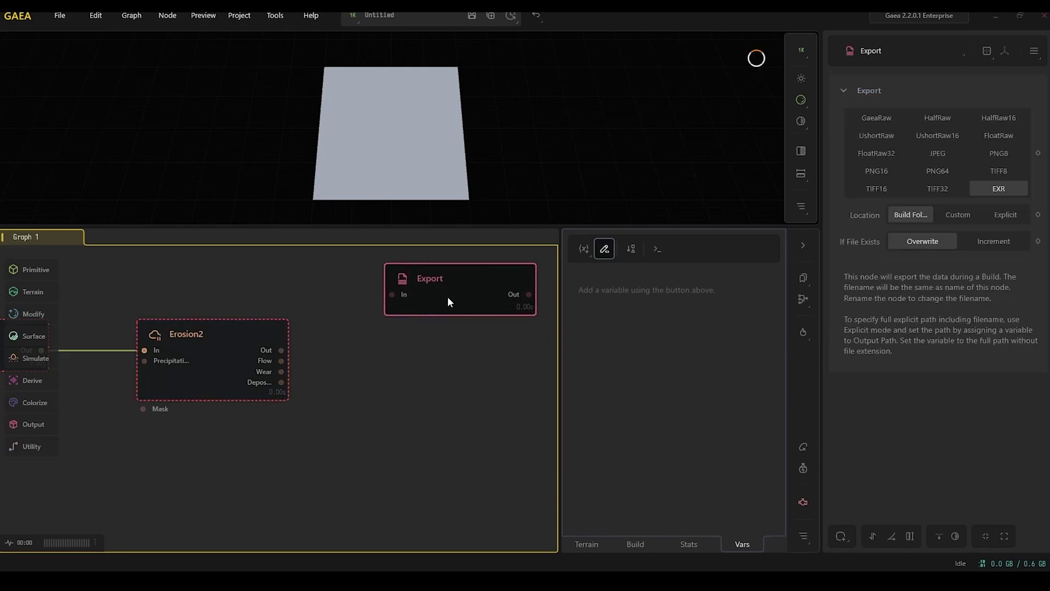
pyautogui.moveTo(281, 350); pyautogui.dragTo(391, 294)
# Step: Set the Export node's format to GaeaRaw and its location to Explicit
pyautogui.click(869, 116)
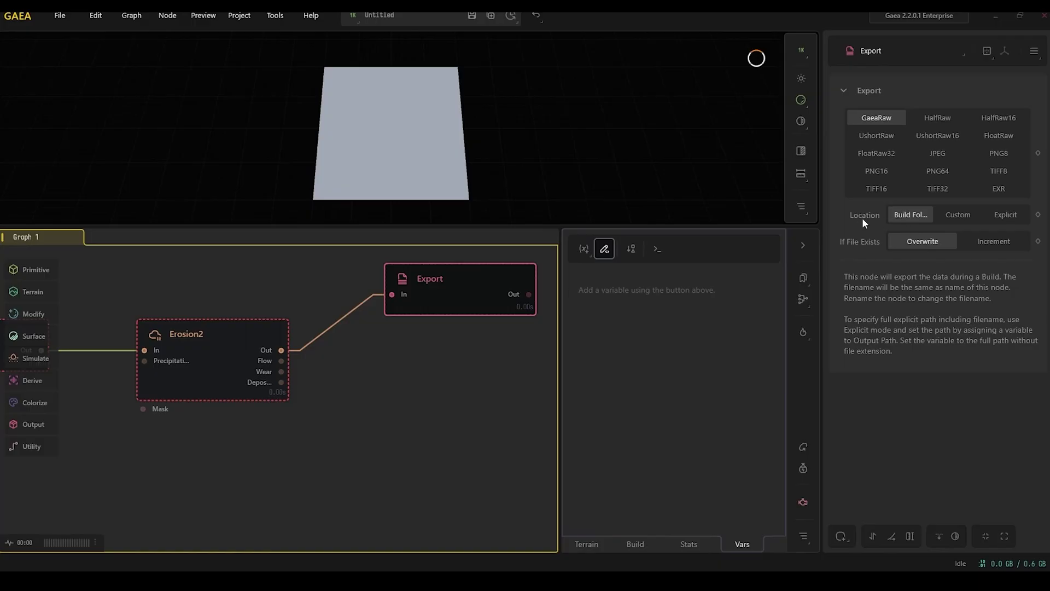
pyautogui.click(1005, 215)
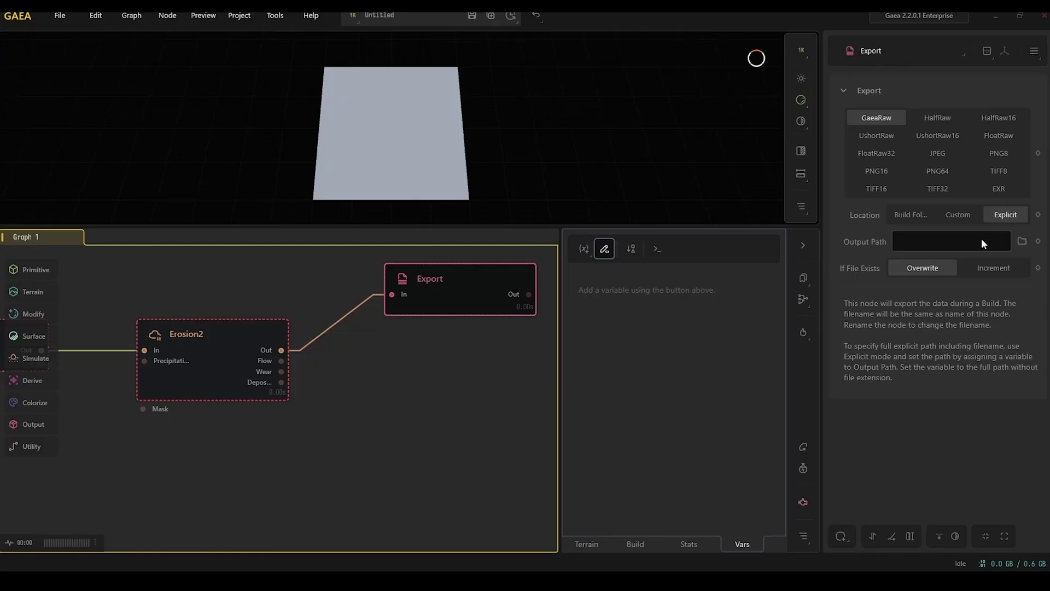
# Step: Bind the Export node's Output Path to a new variable
pyautogui.click(1038, 241)
pyautogui.moveTo(954, 281)
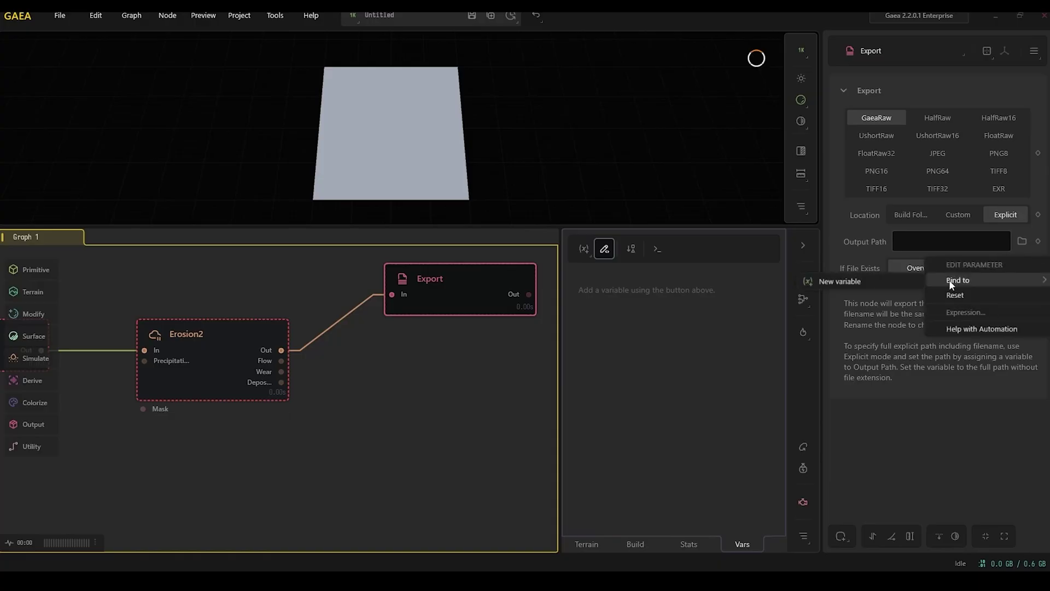
pyautogui.click(858, 280)
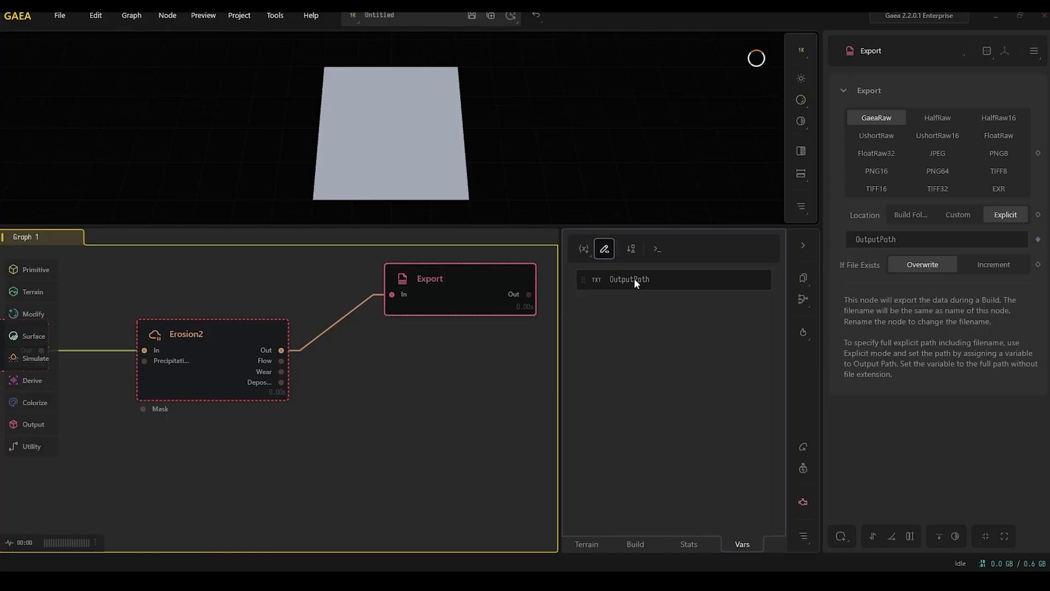
# Step: Bind the File node's file path parameter to a new variable
pyautogui.moveTo(336, 428); pyautogui.dragTo(471, 424, button='middle')
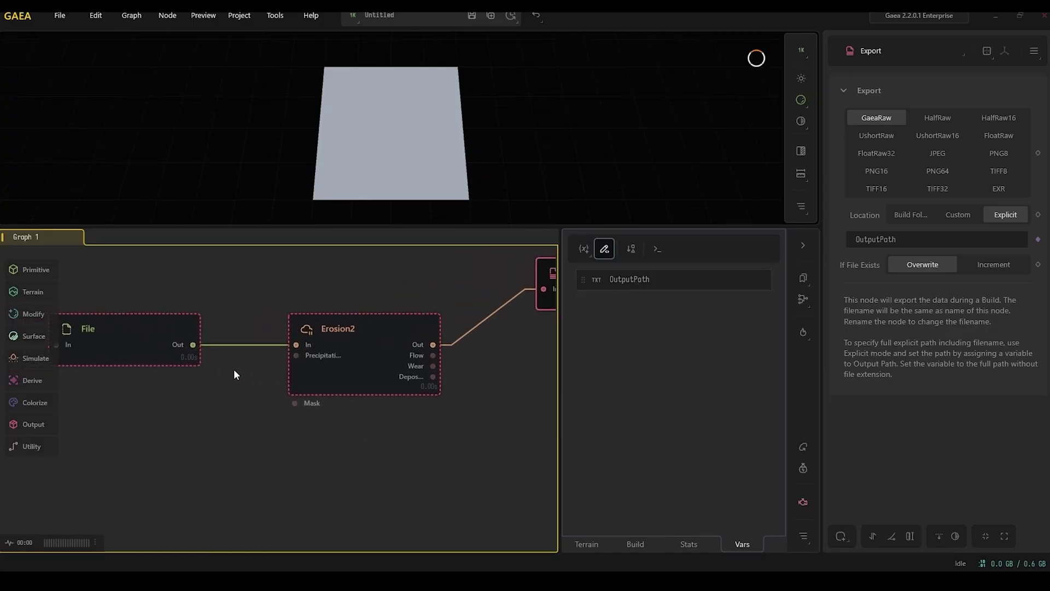
pyautogui.click(110, 333)
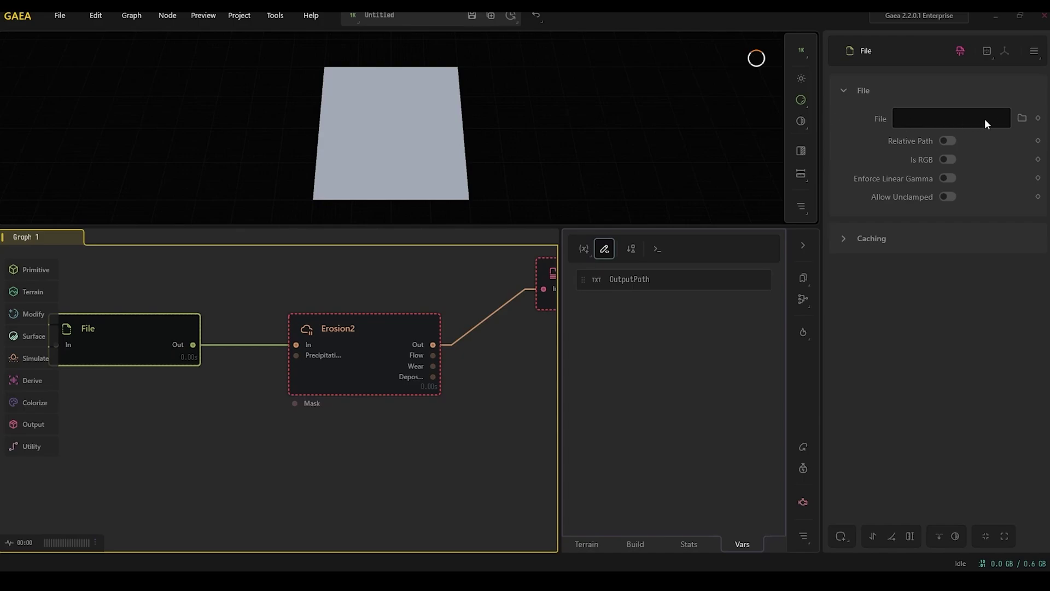
pyautogui.click(1038, 119)
pyautogui.moveTo(957, 156)
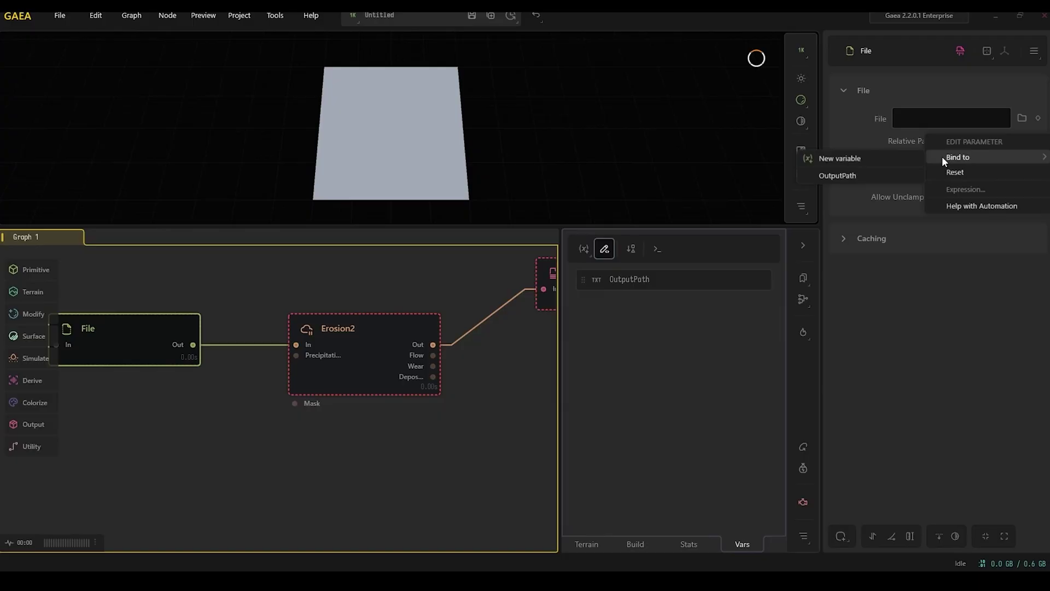
pyautogui.click(873, 156)
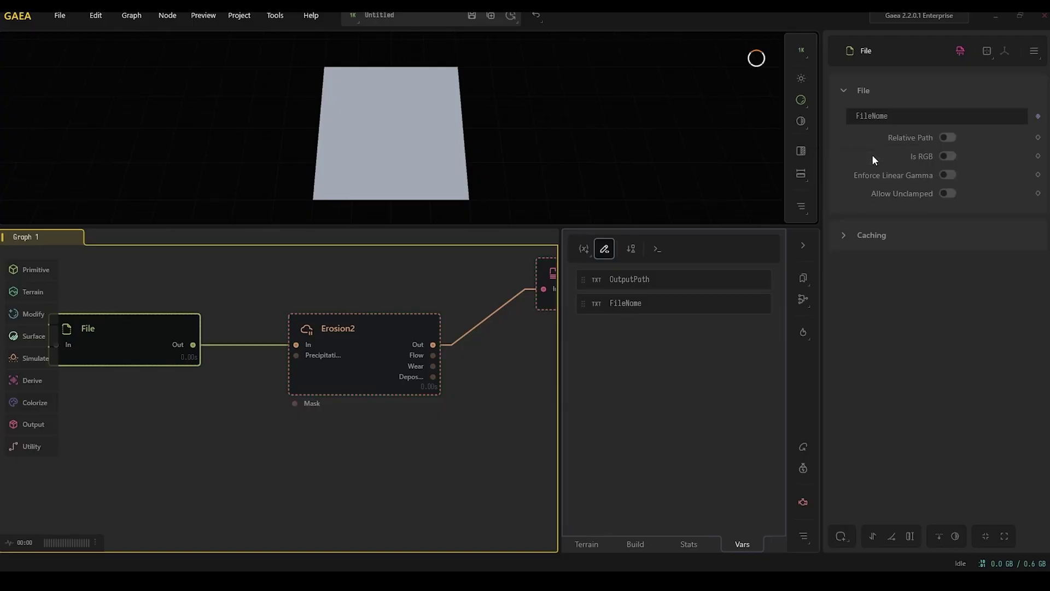
pyautogui.doubleClick(623, 304)
pyautogui.click(638, 292)
pyautogui.click(604, 249)
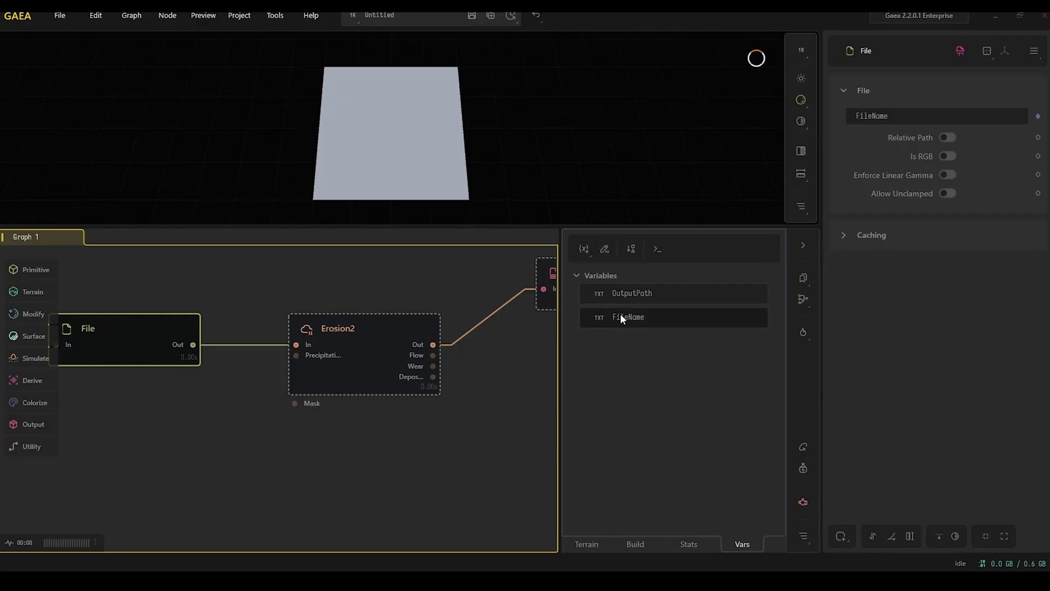
pyautogui.click(605, 250)
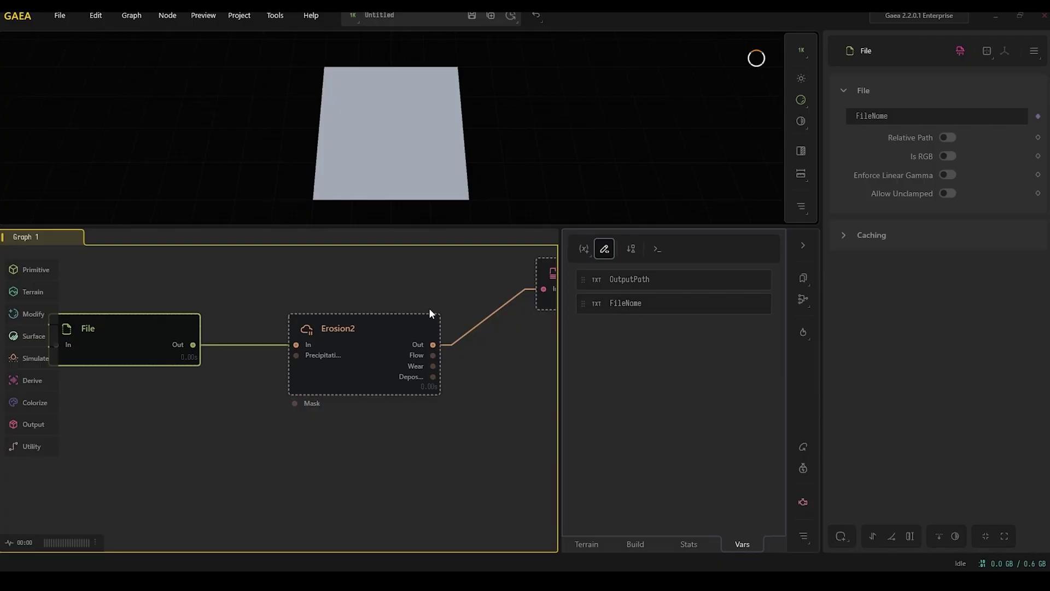
# Step: Rename the FileName variable to InHeight with Input as its string type
pyautogui.rightClick(615, 302)
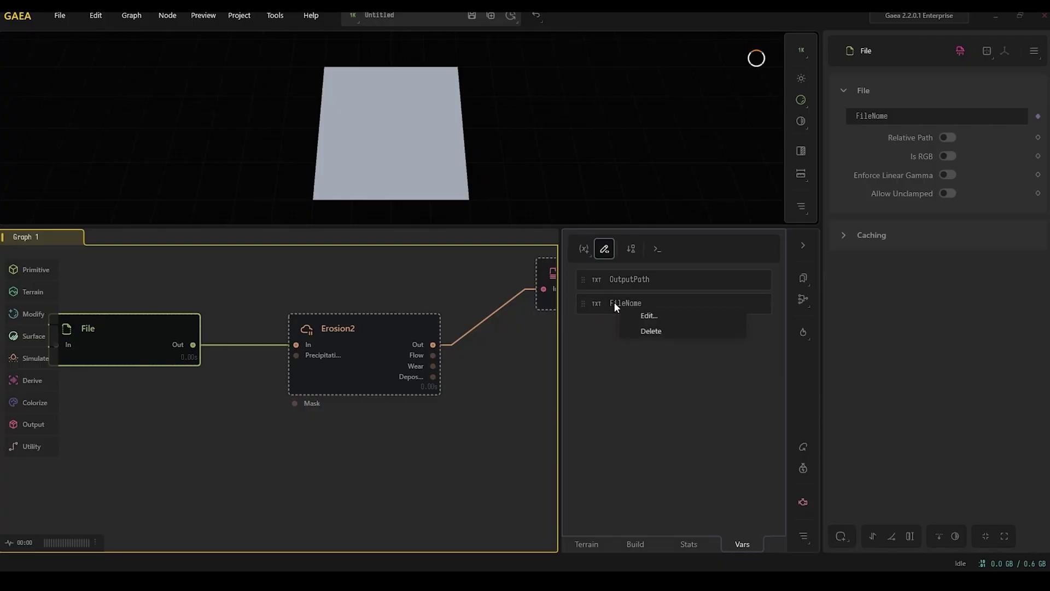
pyautogui.click(648, 316)
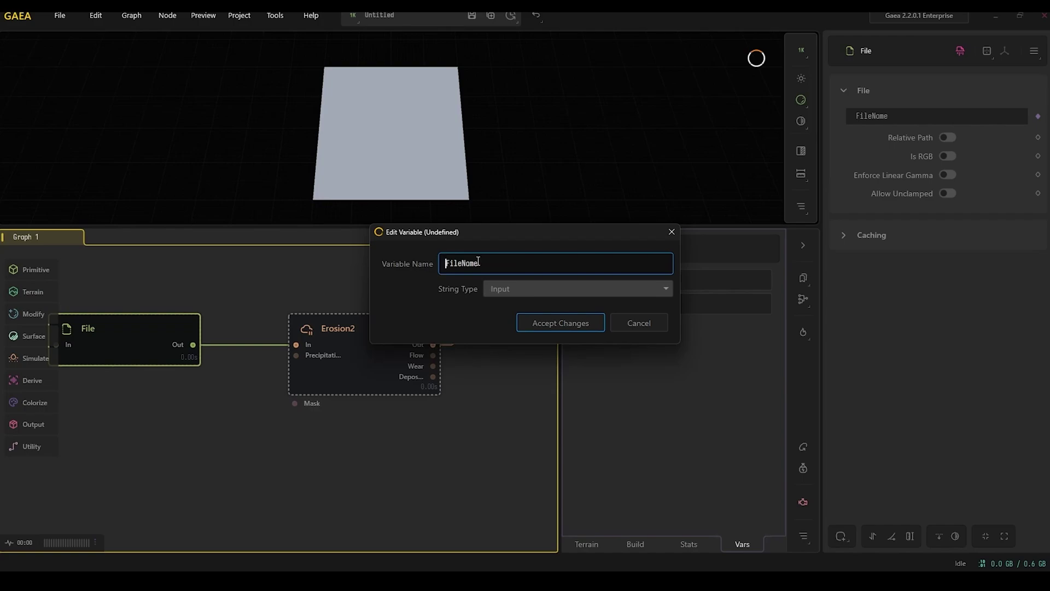
pyautogui.hotkey('ctrl', 'a')
pyautogui.write('InHHei')
pyautogui.press('BackSpace')
pyautogui.press('BackSpace')
pyautogui.press('BackSpace')
pyautogui.press('BackSpace')
pyautogui.write('Height')
pyautogui.moveTo(454, 264); pyautogui.dragTo(445, 265)
pyautogui.moveTo(479, 264); pyautogui.dragTo(454, 266)
pyautogui.click(498, 287)
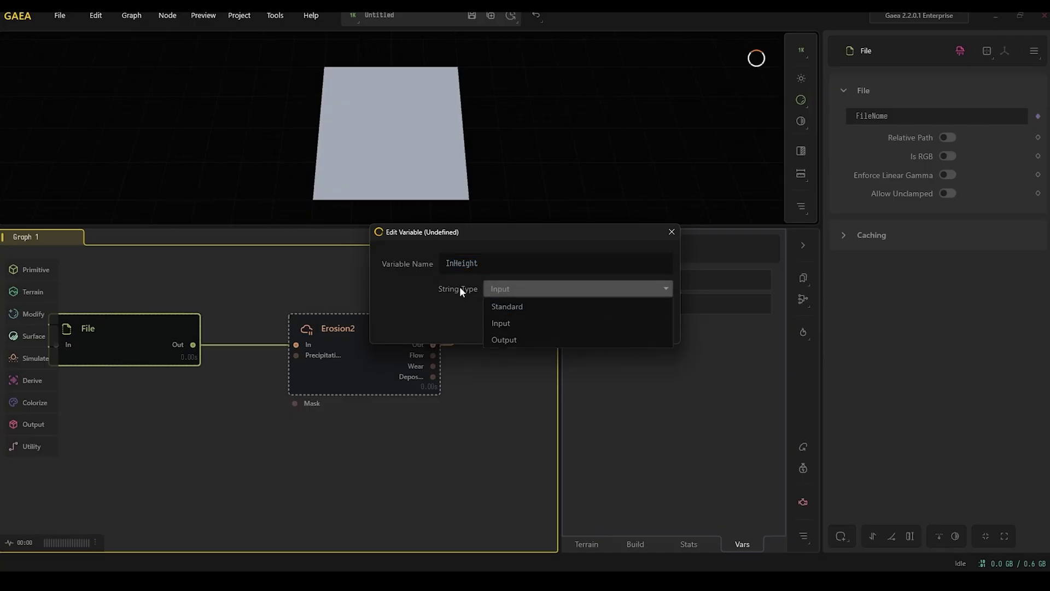
pyautogui.click(510, 321)
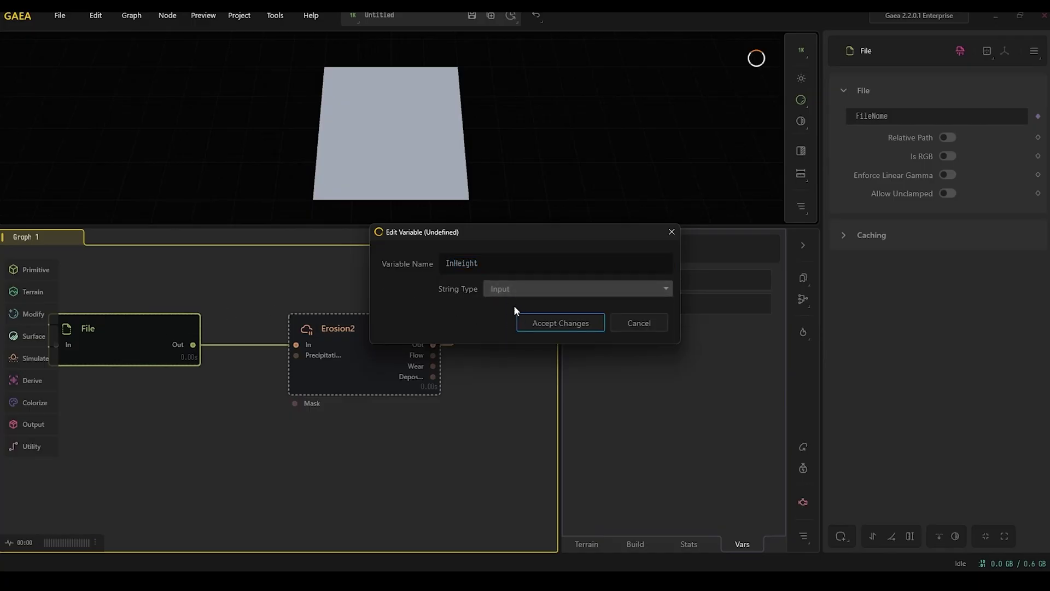
pyautogui.click(556, 320)
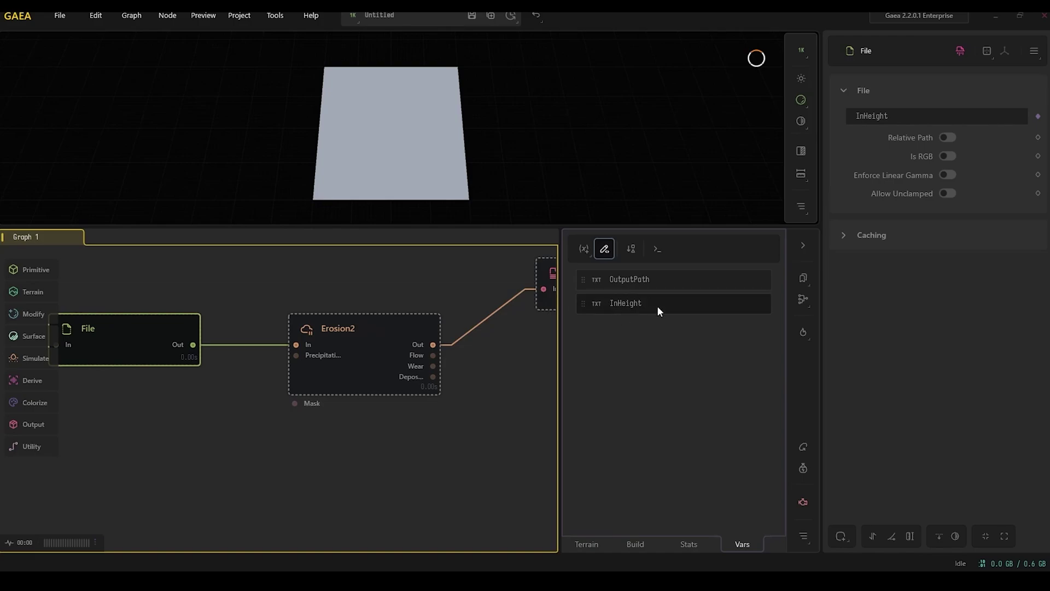
# Step: Rename the OutputPath variable to OutHeight with string type Output, and reorder the list so InHeight comes first
pyautogui.rightClick(626, 277)
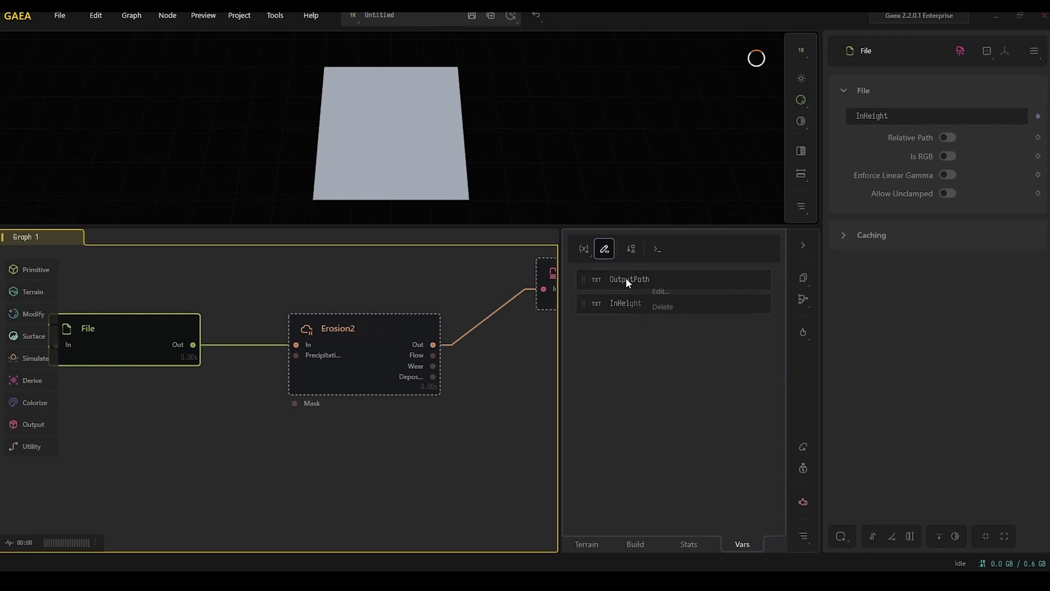
pyautogui.click(660, 291)
pyautogui.click(509, 265)
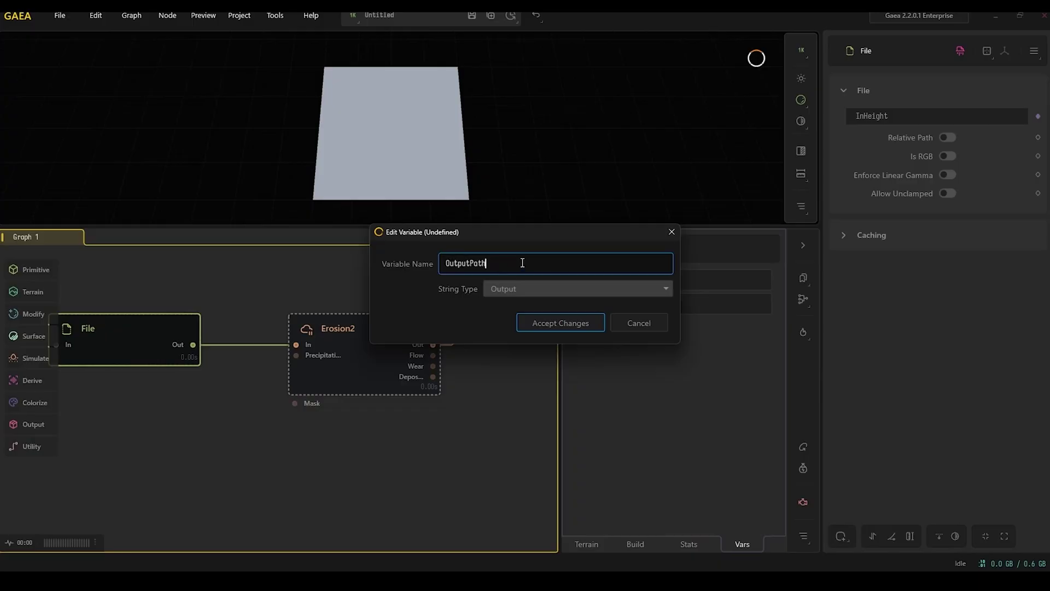
pyautogui.moveTo(521, 265); pyautogui.dragTo(444, 261)
pyautogui.write('OutHeight')
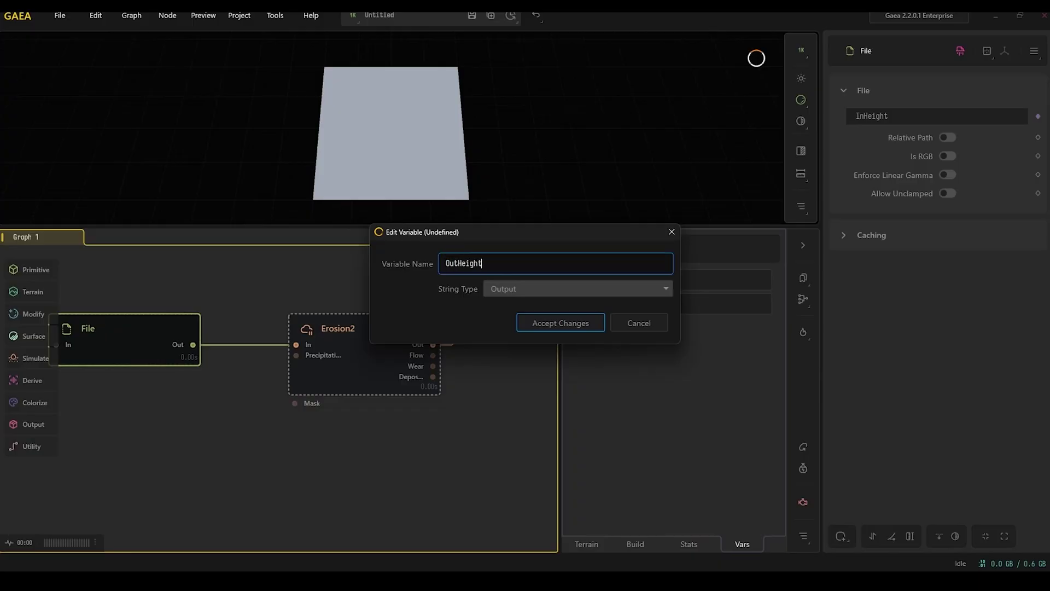
pyautogui.click(497, 290)
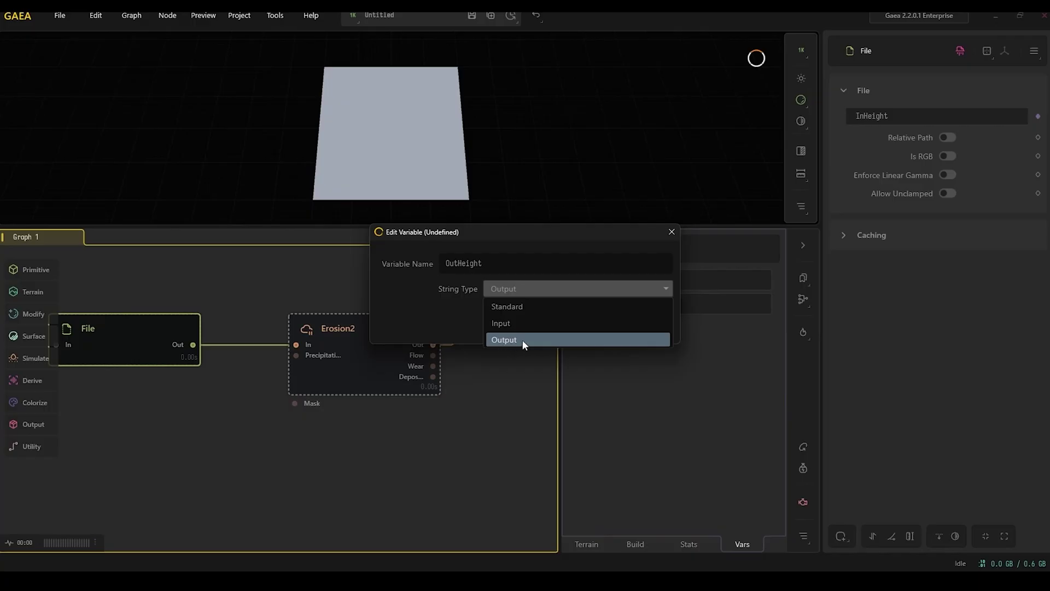
pyautogui.click(509, 340)
pyautogui.click(545, 323)
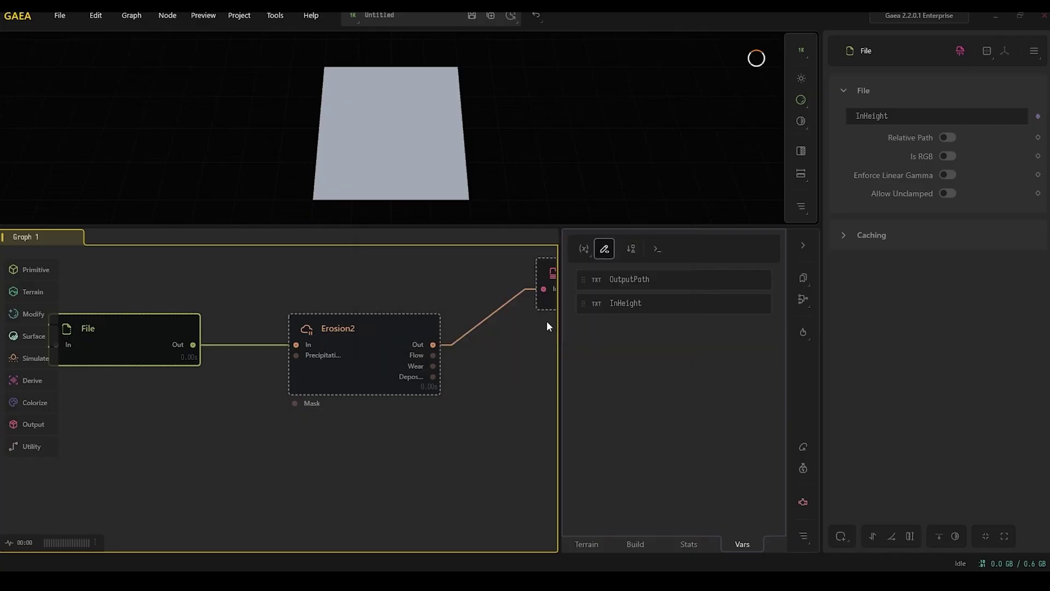
pyautogui.rightClick(464, 389)
pyautogui.click(460, 395)
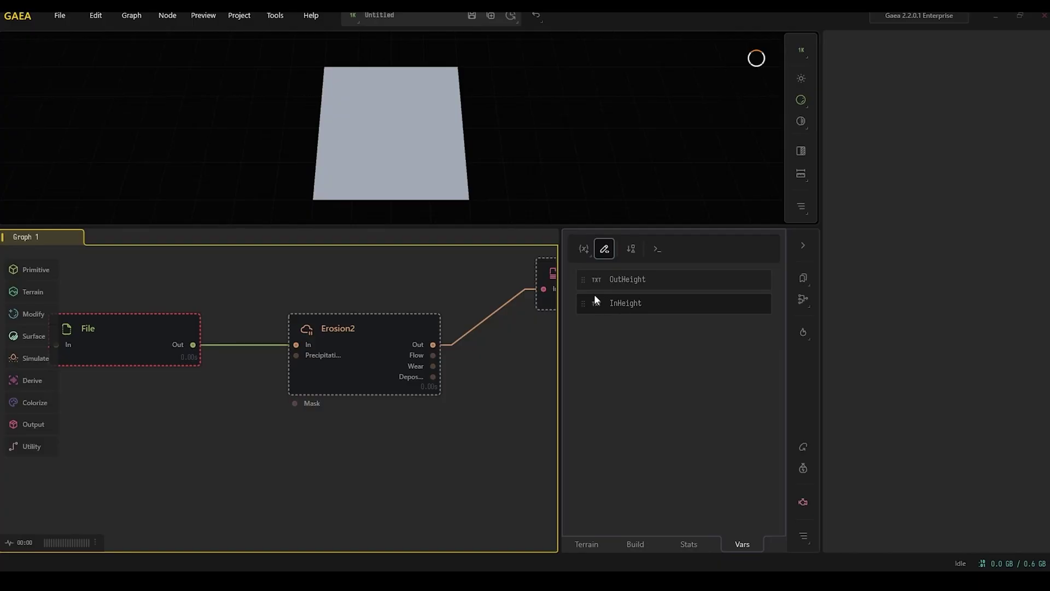
pyautogui.moveTo(582, 304); pyautogui.dragTo(579, 275)
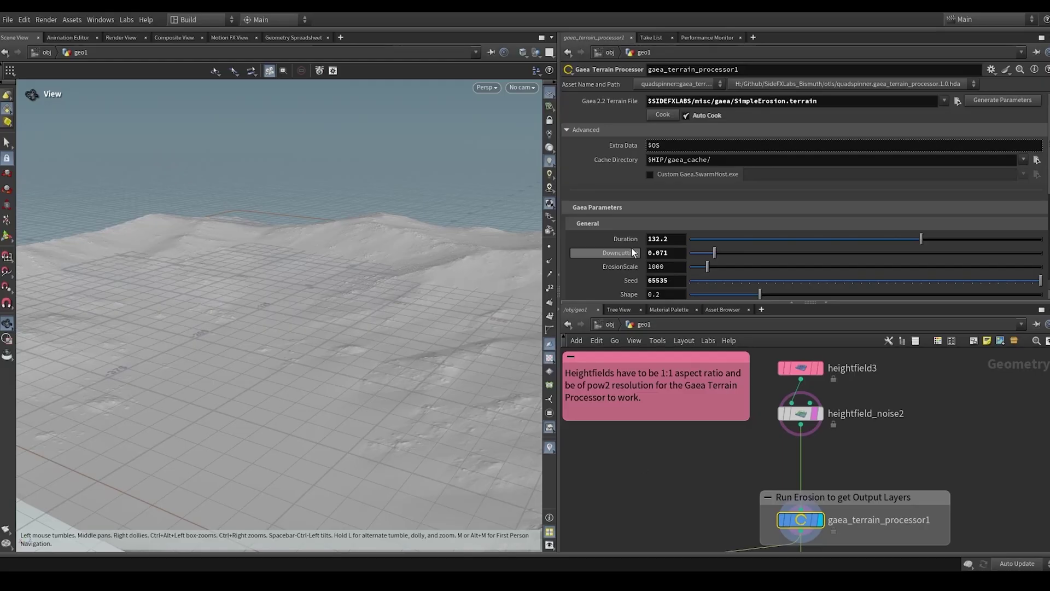
# Step: Review the Gaea layer bindings of gaea_terrain_processor1 in Houdini, then return to the untitled Gaea file
pyautogui.scroll(-3, 624, 255)
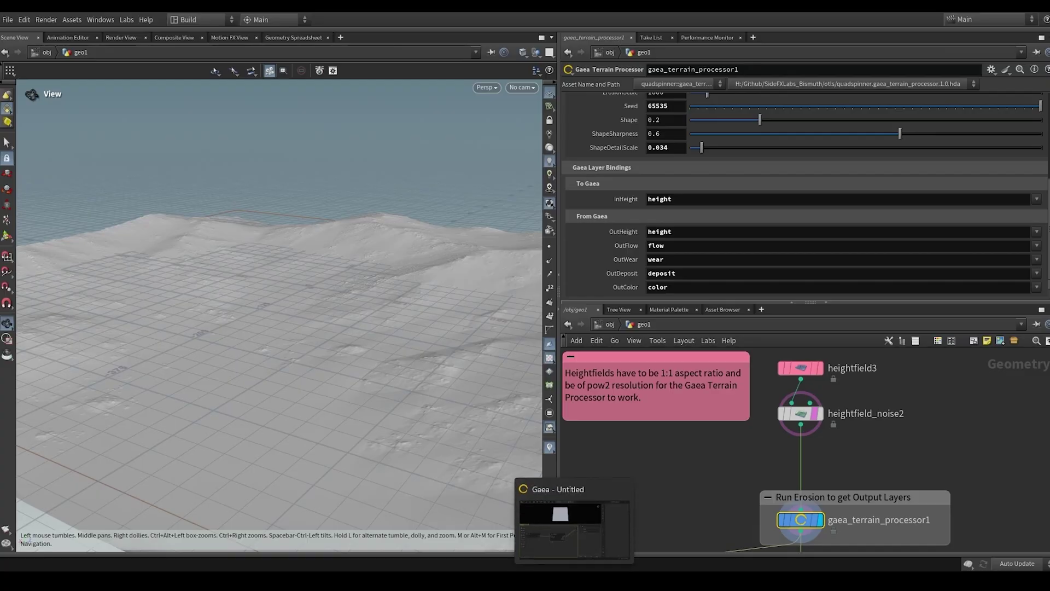
pyautogui.click(571, 509)
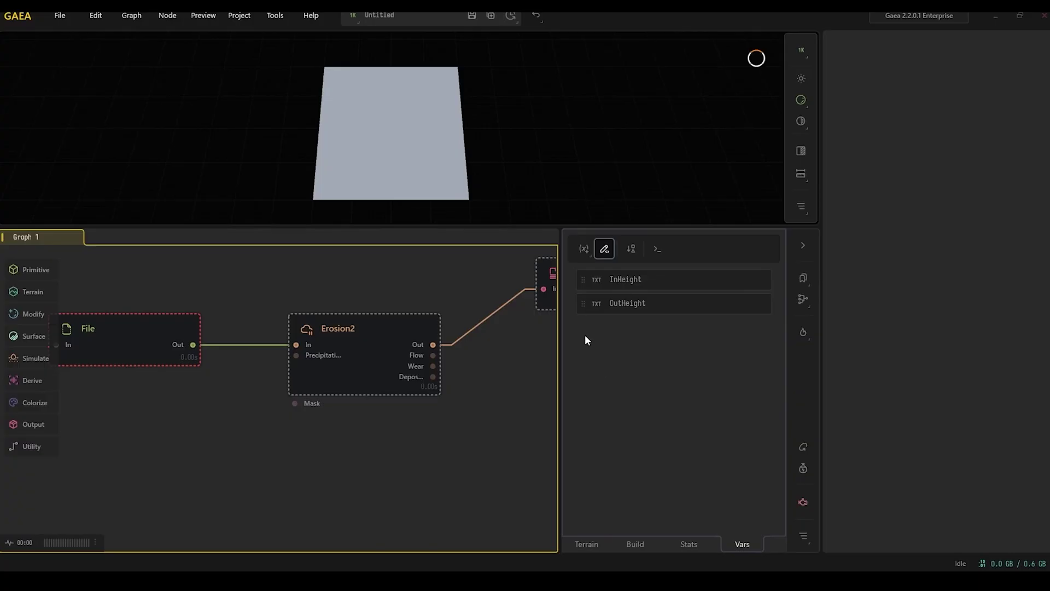
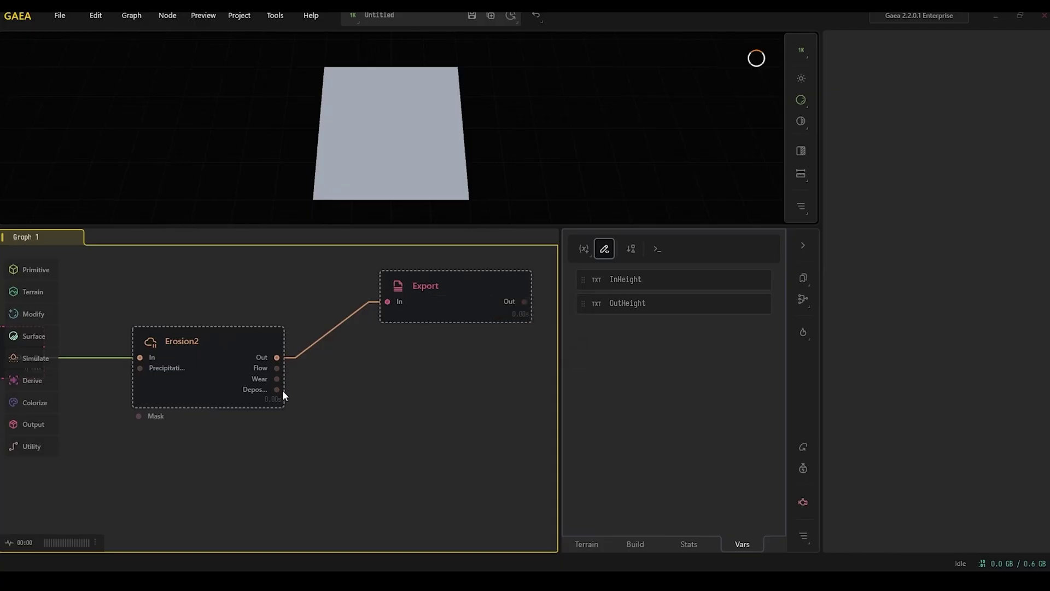
# Step: Duplicate the Export node into three more and connect Erosion2's Flow, Wear and deposit outputs to one copy each
pyautogui.click(441, 305)
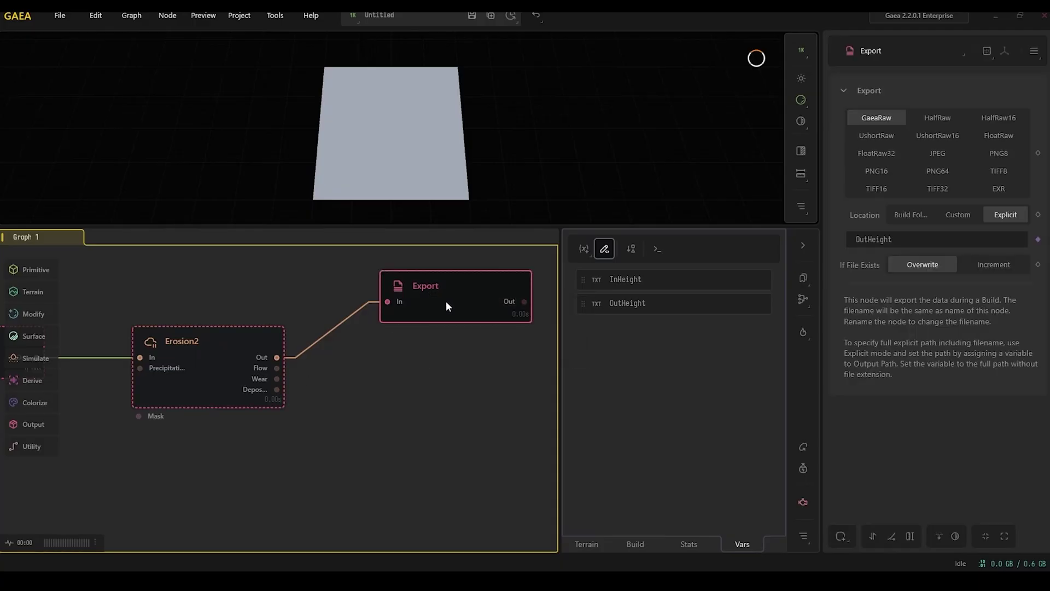
pyautogui.hotkey('ctrl', 'd')
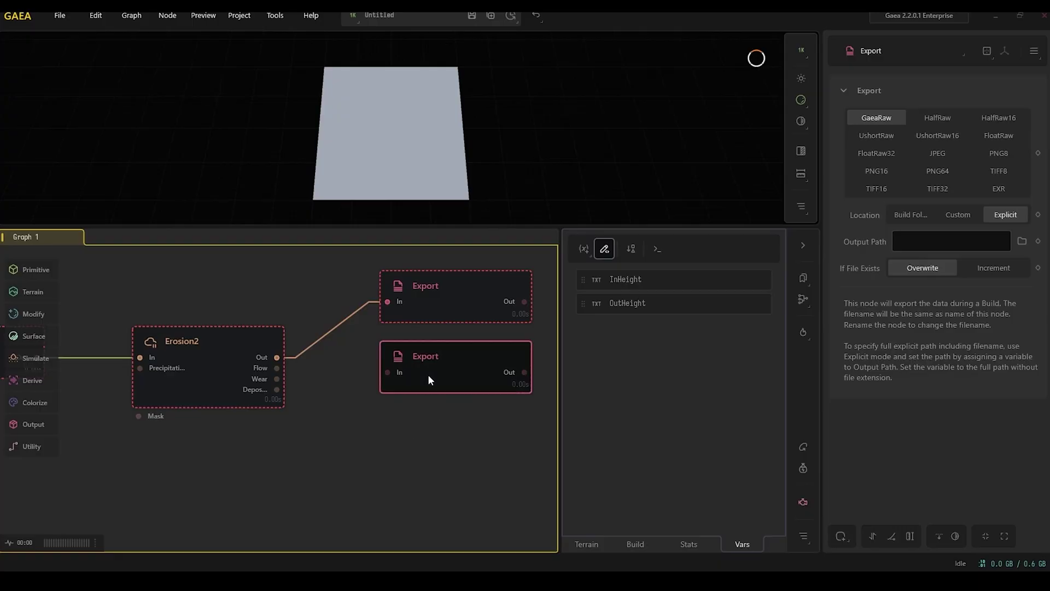
pyautogui.hotkey('ctrl', 'd')
pyautogui.click(458, 491)
pyautogui.moveTo(458, 490); pyautogui.dragTo(418, 457, button='middle')
pyautogui.moveTo(236, 324); pyautogui.dragTo(347, 328)
pyautogui.moveTo(347, 392); pyautogui.dragTo(347, 392)
pyautogui.moveTo(236, 345); pyautogui.dragTo(347, 458)
# Step: Bind the Output Path of the Flow output's Export node to a new variable and rename it OutFlow
pyautogui.click(1018, 241)
pyautogui.click(961, 278)
pyautogui.rightClick(630, 328)
pyautogui.click(678, 340)
pyautogui.doubleClick(517, 264)
pyautogui.write('OutFlow')
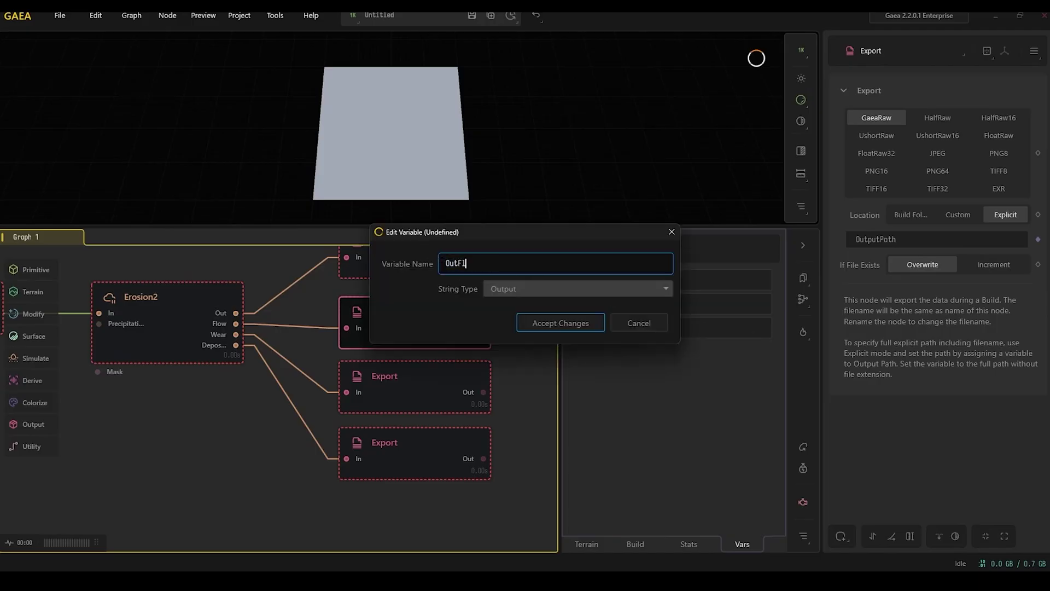
pyautogui.click(552, 323)
# Step: Bind the Output Path of the Wear output's Export node to a new variable and rename it OutWear
pyautogui.click(416, 377)
pyautogui.click(1019, 241)
pyautogui.click(960, 278)
pyautogui.rightClick(627, 350)
pyautogui.click(663, 363)
pyautogui.doubleClick(481, 263)
pyautogui.write('OutWear')
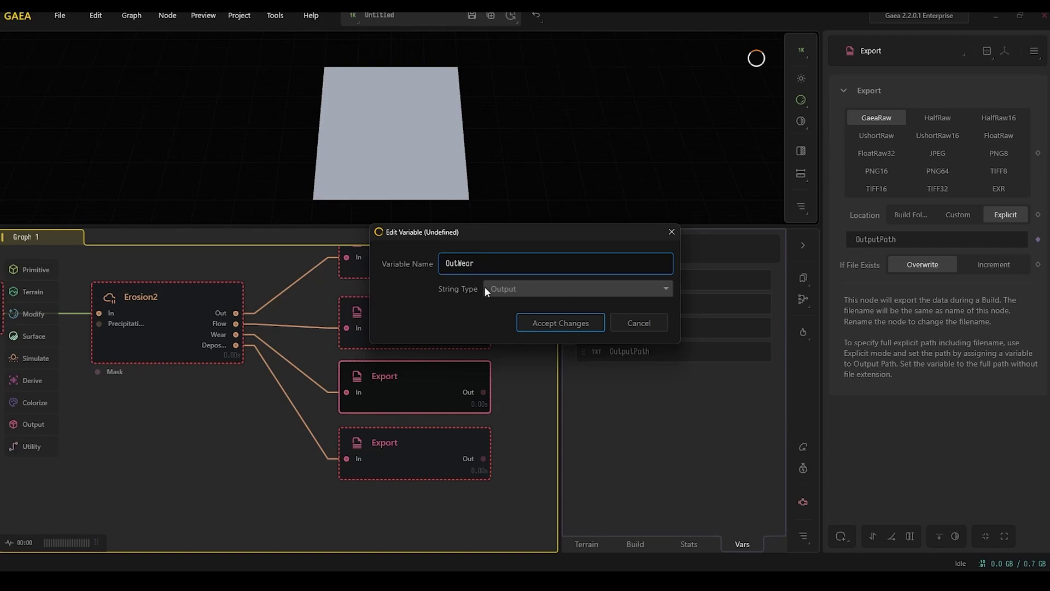
pyautogui.press('Return')
# Step: Bind the Output Path of the deposit output's Export node to a new variable and rename it OutDeposit
pyautogui.click(438, 454)
pyautogui.click(1037, 241)
pyautogui.click(952, 278)
pyautogui.rightClick(629, 375)
pyautogui.click(691, 389)
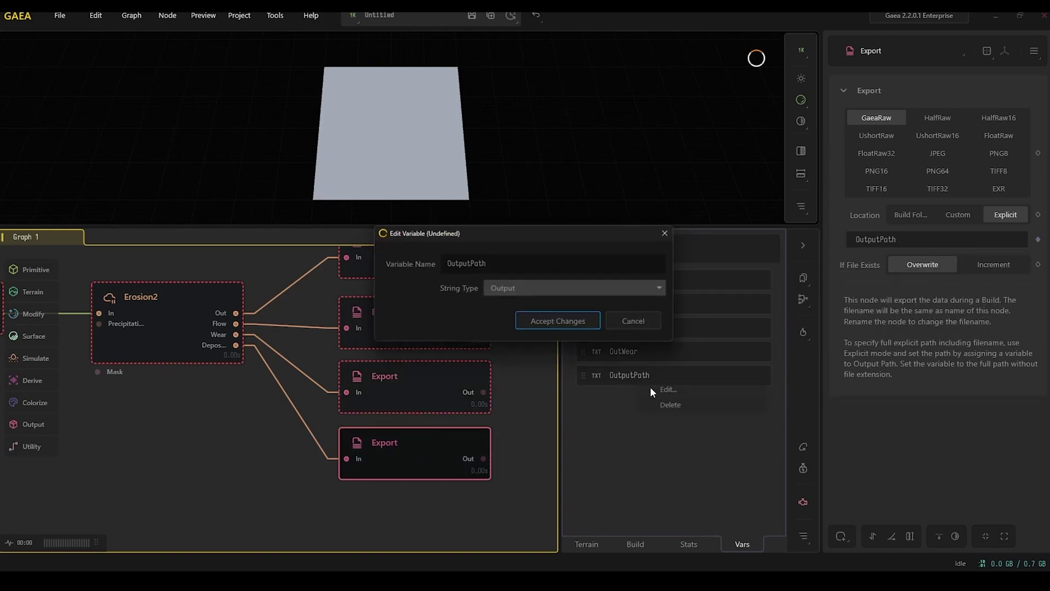
pyautogui.write('OutDeposit')
pyautogui.click(558, 323)
pyautogui.click(515, 372)
pyautogui.click(401, 449)
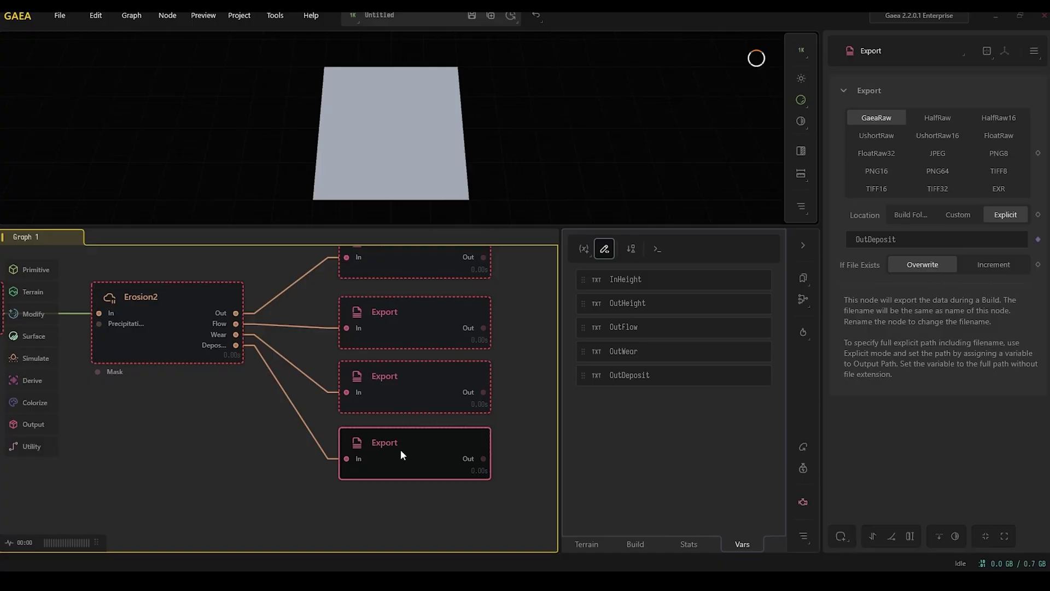
# Step: Turn off variable editing and bind the Erosion2 node's Duration to a new variable
pyautogui.moveTo(523, 327); pyautogui.dragTo(505, 365, button='middle')
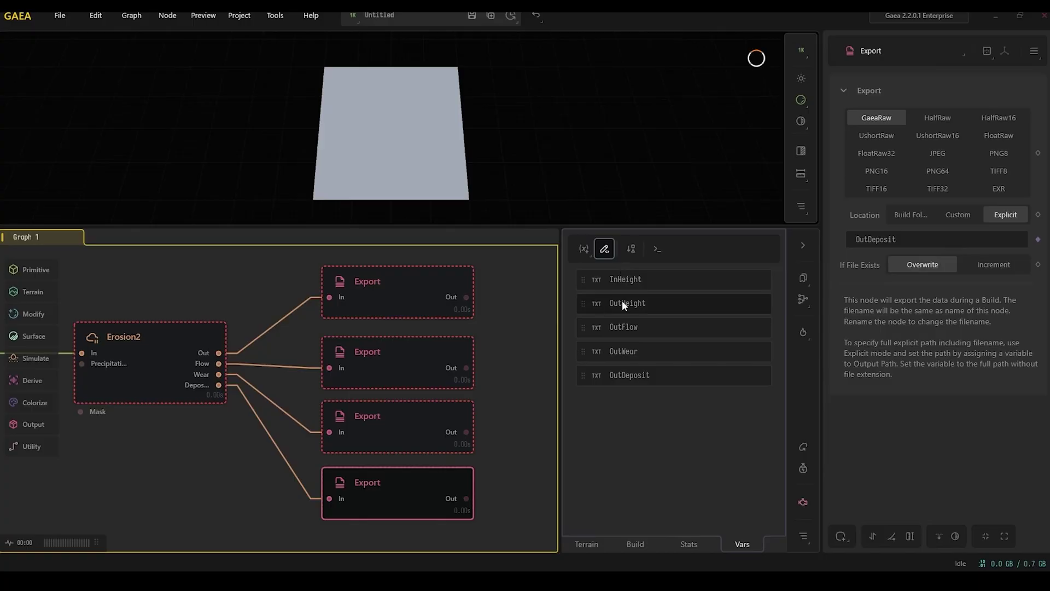
pyautogui.click(605, 250)
pyautogui.scroll(-3, 262, 379)
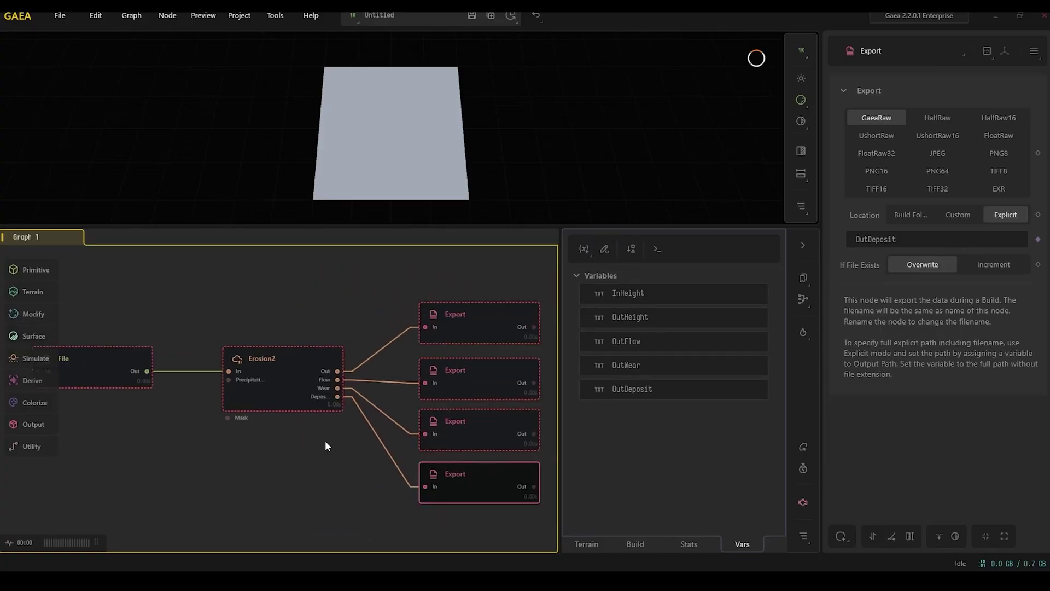
pyautogui.click(307, 376)
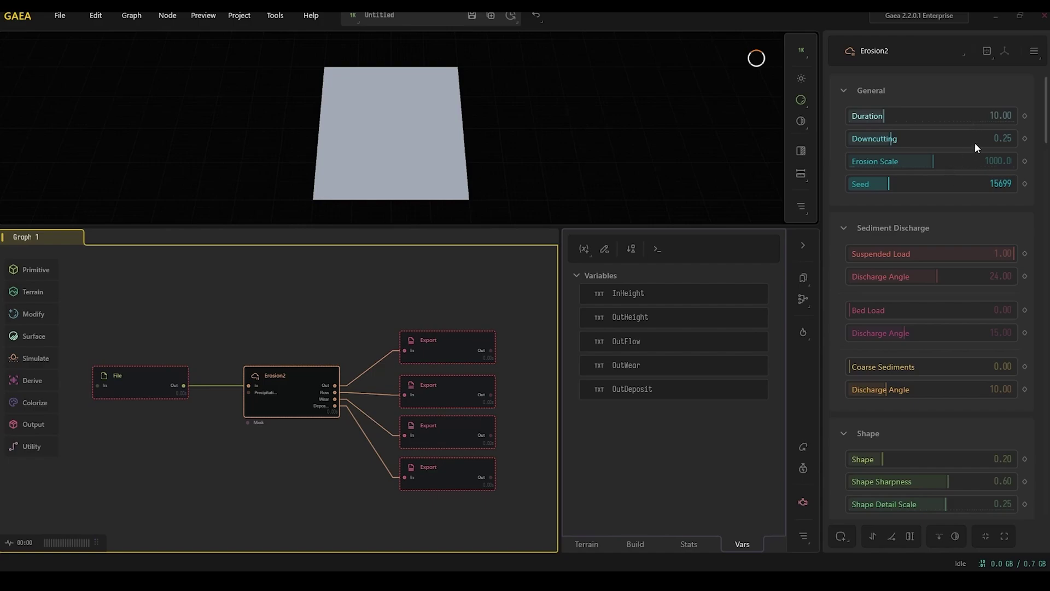
pyautogui.click(1025, 116)
pyautogui.moveTo(954, 153)
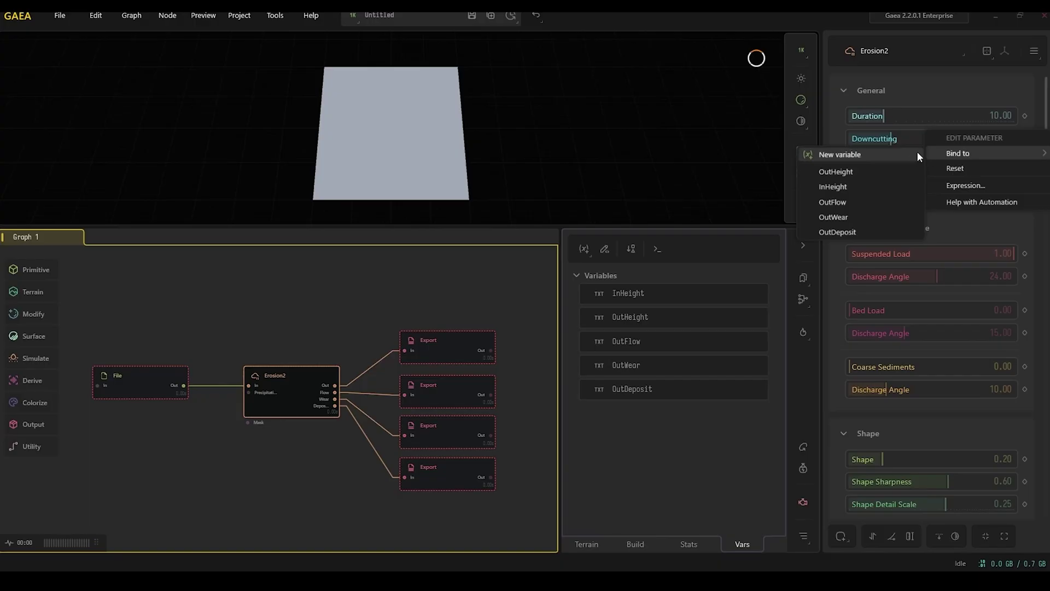
pyautogui.click(875, 153)
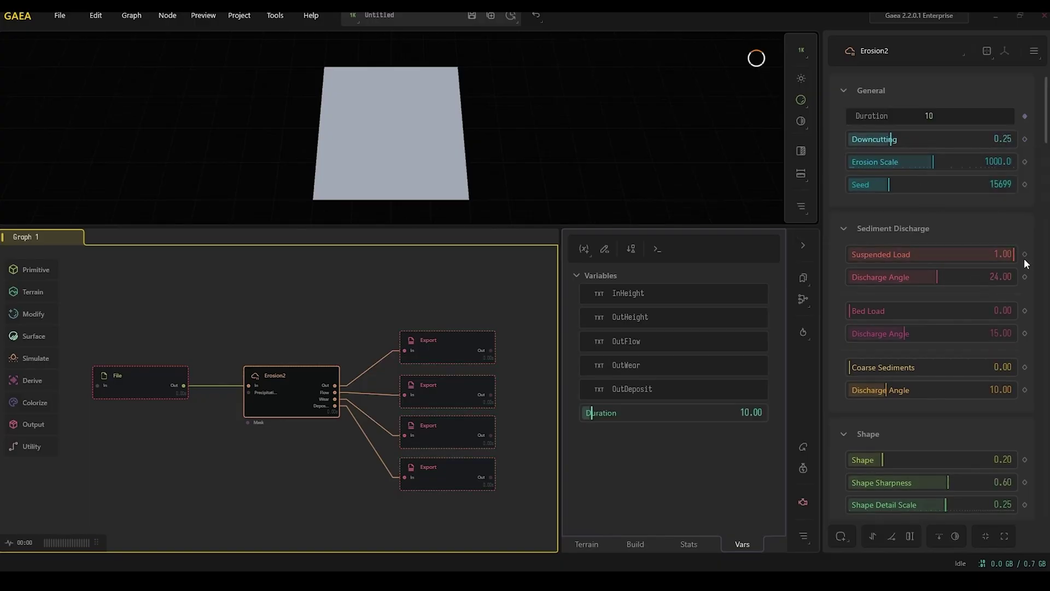
# Step: Bind the Erosion2 node's Coarse Sediments amount and Seed each to its own new variable
pyautogui.click(1027, 370)
pyautogui.moveTo(970, 403)
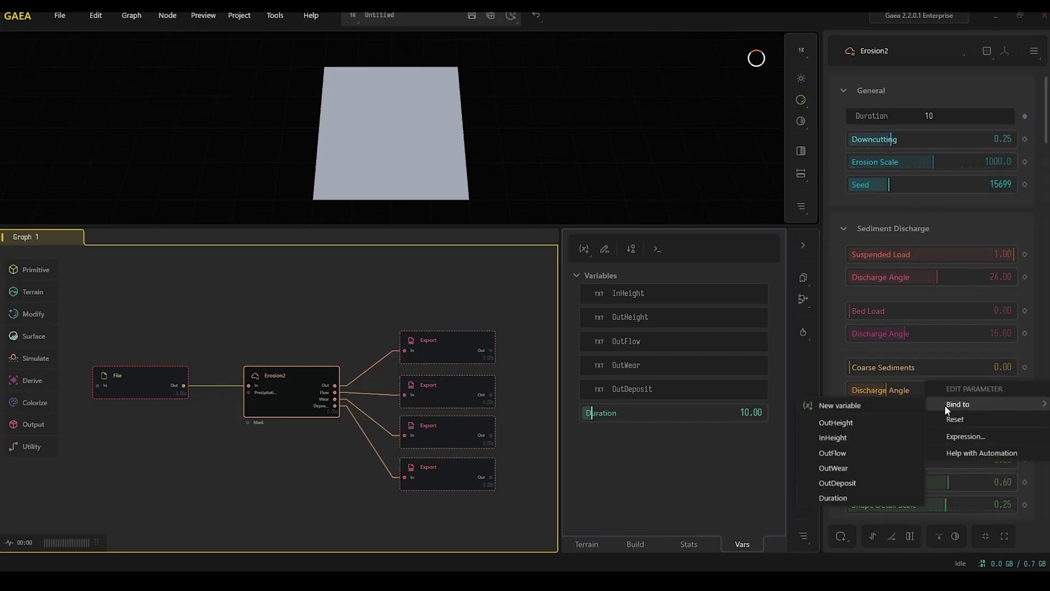
pyautogui.click(888, 406)
pyautogui.click(1025, 184)
pyautogui.moveTo(957, 221)
pyautogui.click(877, 224)
# Step: Bind the Erosion2 node's Shape parameter to a new variable and deselect the node
pyautogui.scroll(-2, 965, 317)
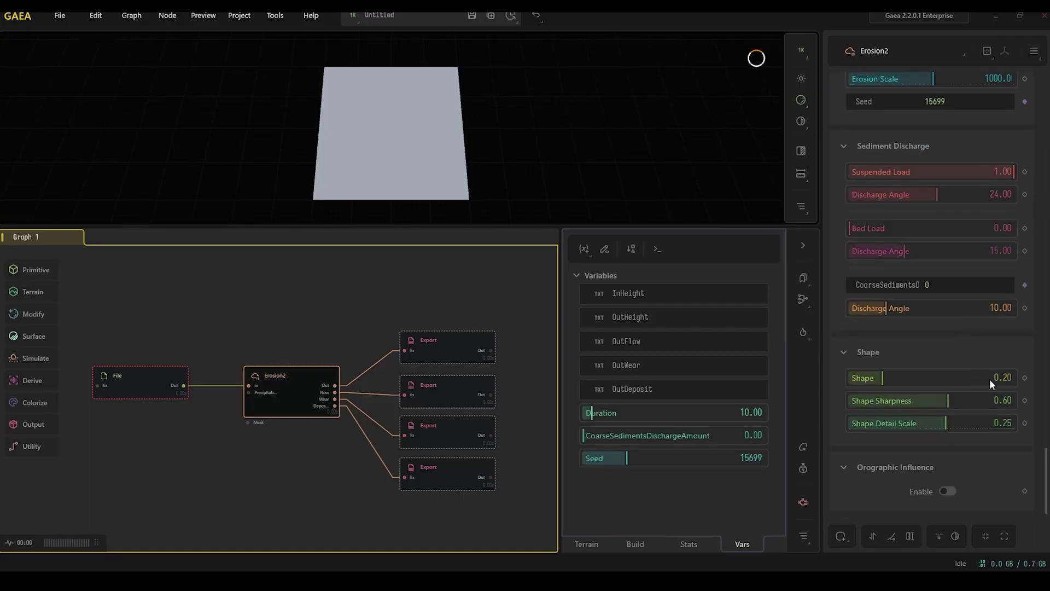
pyautogui.click(1023, 377)
pyautogui.moveTo(961, 409)
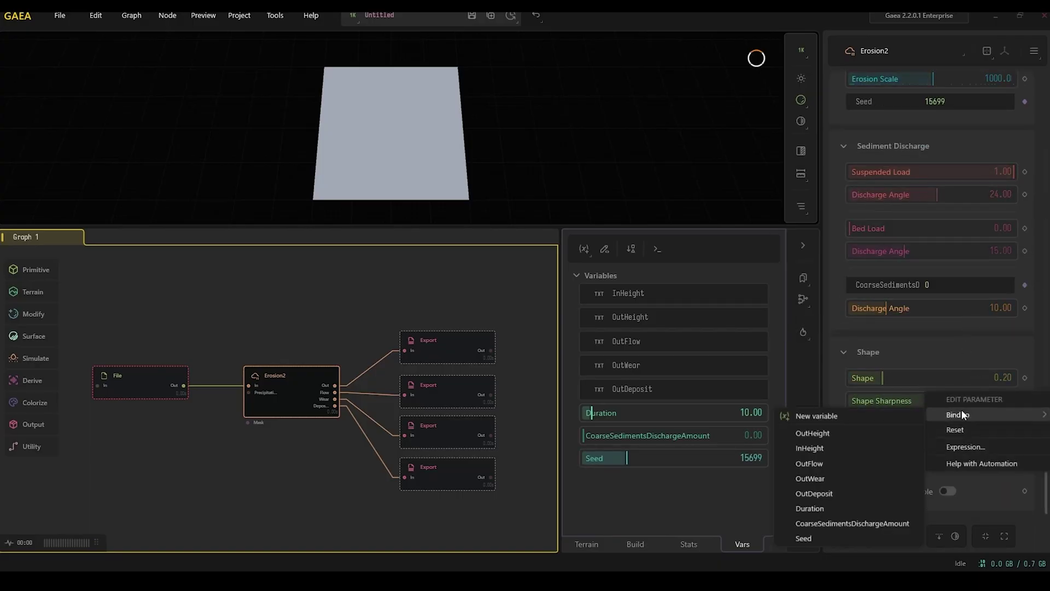
pyautogui.click(869, 412)
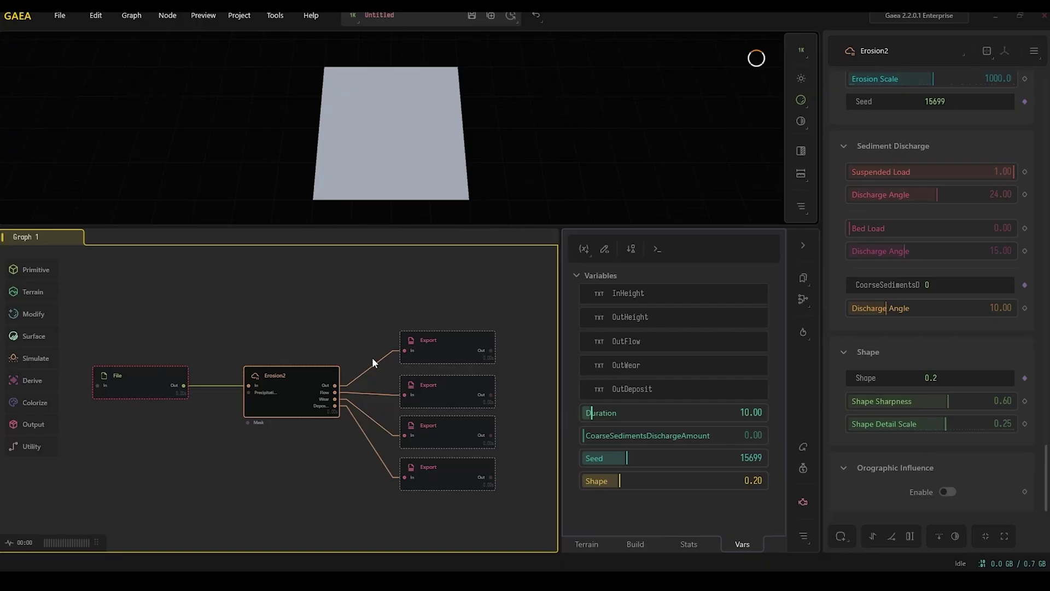
pyautogui.click(326, 314)
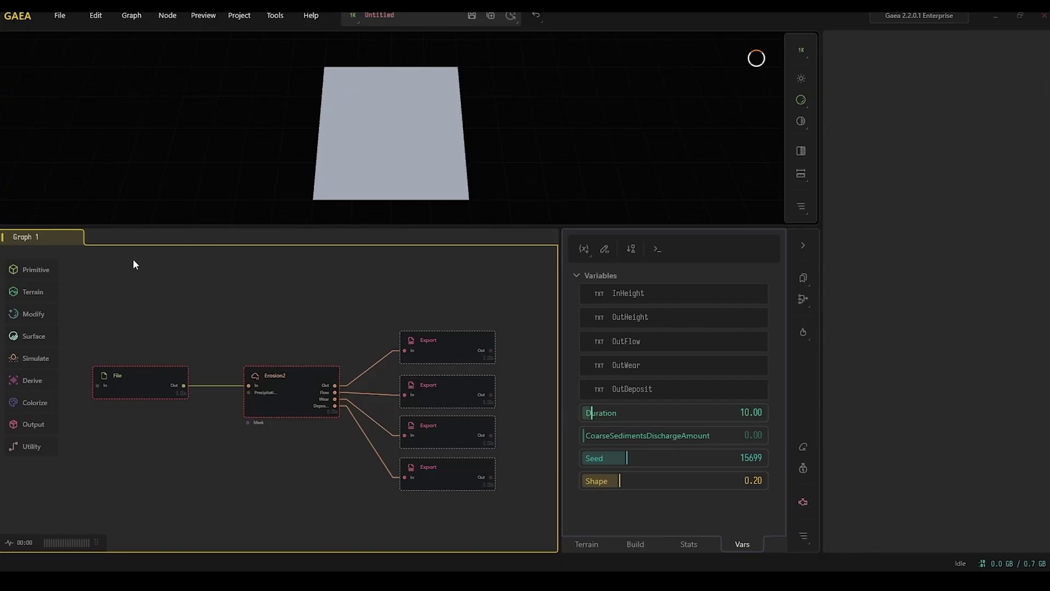
# Step: Save the terrain project as MyExample in the SideFXLabs_Bismuth misc/gaea folder
pyautogui.click(65, 14)
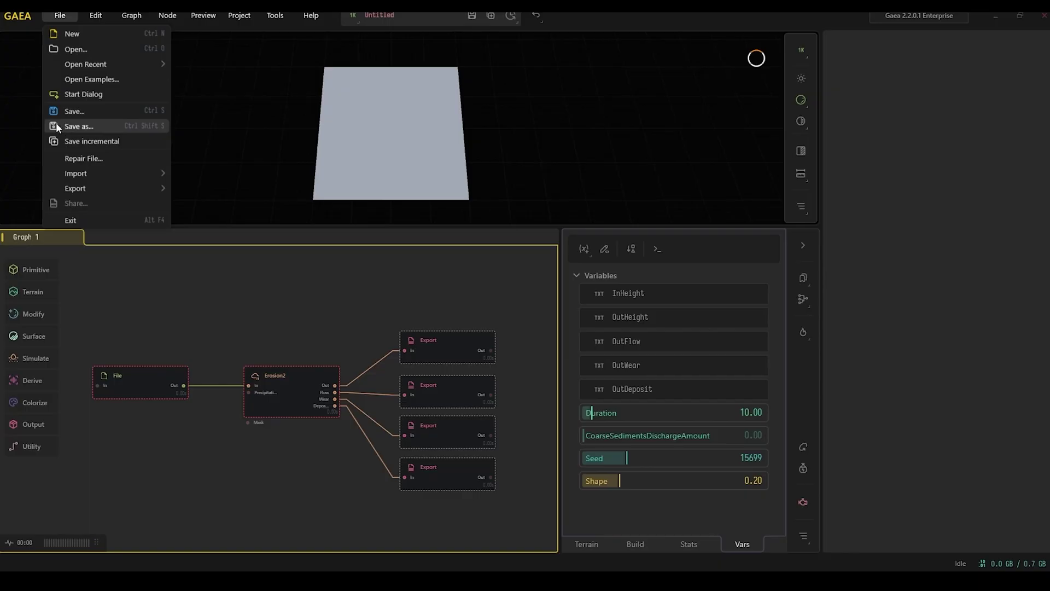
pyautogui.click(100, 127)
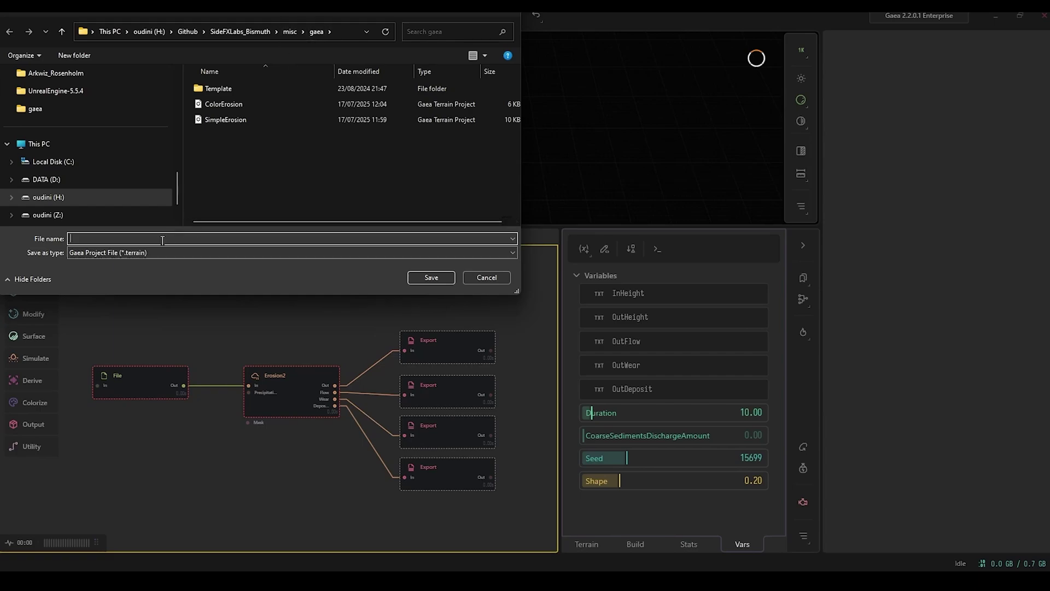
pyautogui.write('MyExample')
pyautogui.click(432, 278)
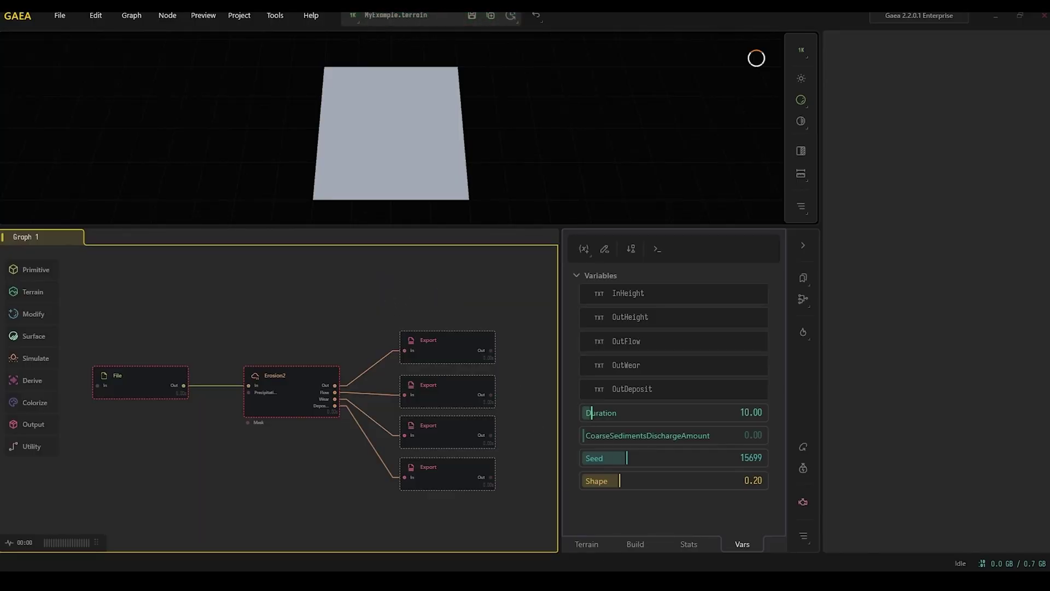
# Step: Switch to Houdini, add a Gaea Terrain Processor node and wire its input to the output of heightfield_noise2
pyautogui.click(621, 534)
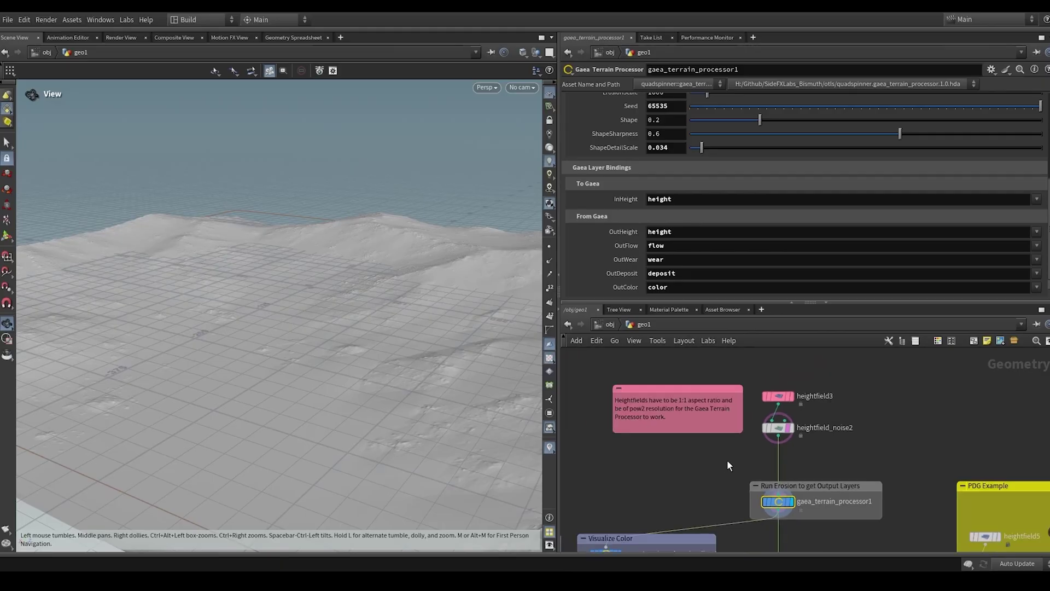
pyautogui.moveTo(687, 478); pyautogui.dragTo(694, 435, button='middle')
pyautogui.press('Tab')
pyautogui.write('gaea terr')
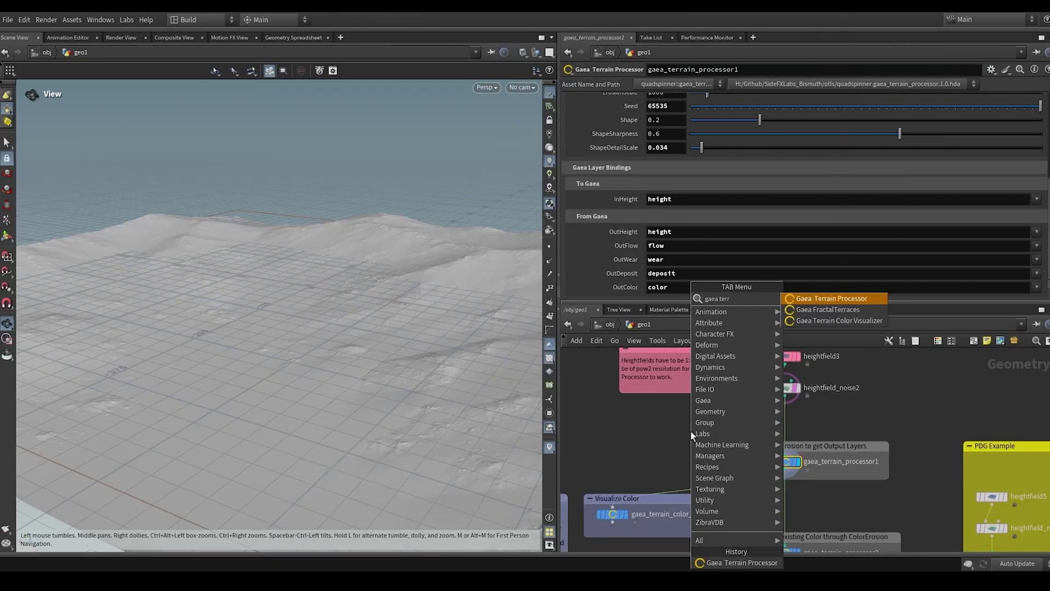
pyautogui.press('Return')
pyautogui.click(691, 443)
pyautogui.scroll(3, 691, 444)
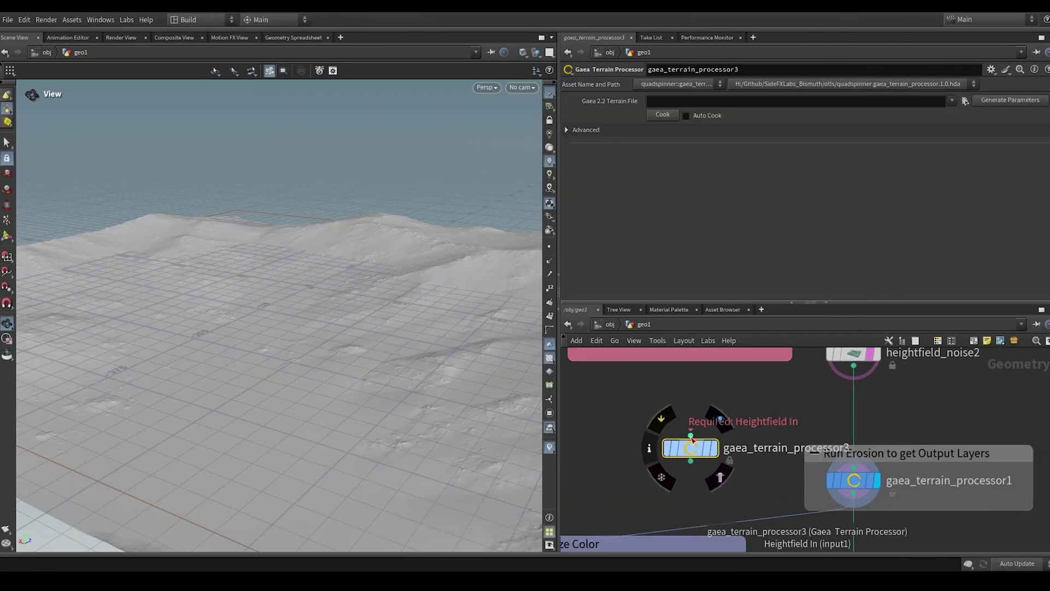
pyautogui.moveTo(692, 440); pyautogui.dragTo(853, 377)
# Step: Inspect the node info of heightfield_noise2 to check its layers and grid resolution
pyautogui.moveTo(727, 425); pyautogui.dragTo(770, 487, button='middle')
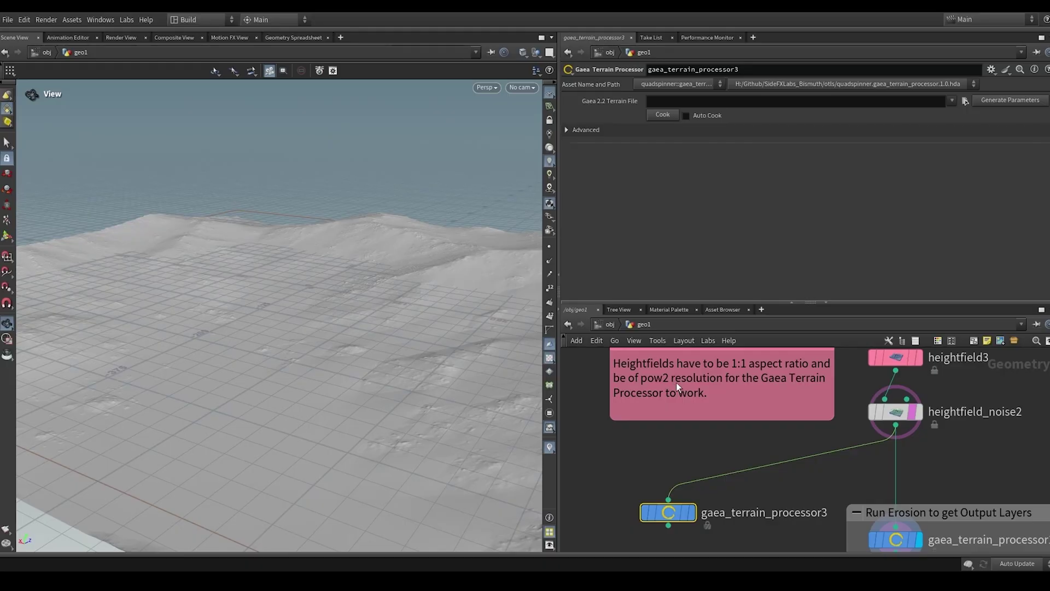
pyautogui.middleClick(895, 412)
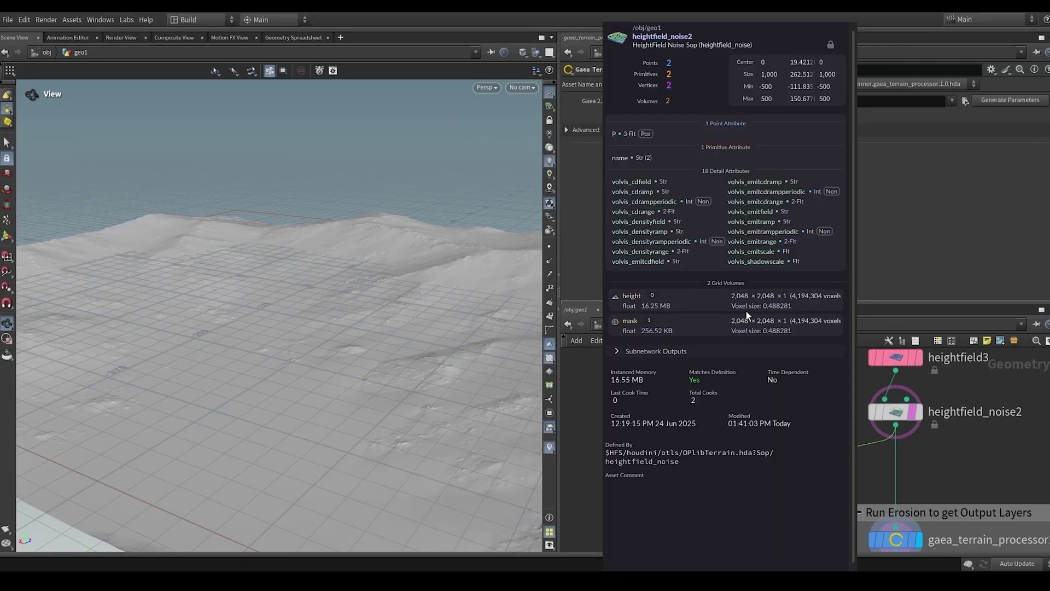
pyautogui.scroll(2, 638, 470)
pyautogui.moveTo(614, 435); pyautogui.dragTo(681, 481)
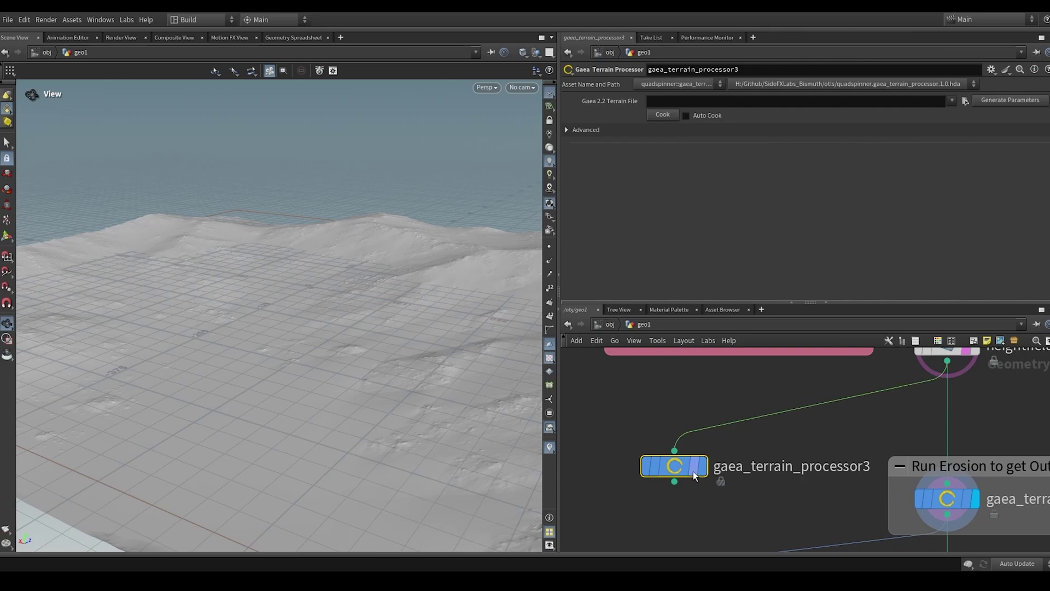
# Step: Set the new processor's Gaea terrain file to $SIDEFXLABS/misc/gaea/MyExample.terrain
pyautogui.click(952, 100)
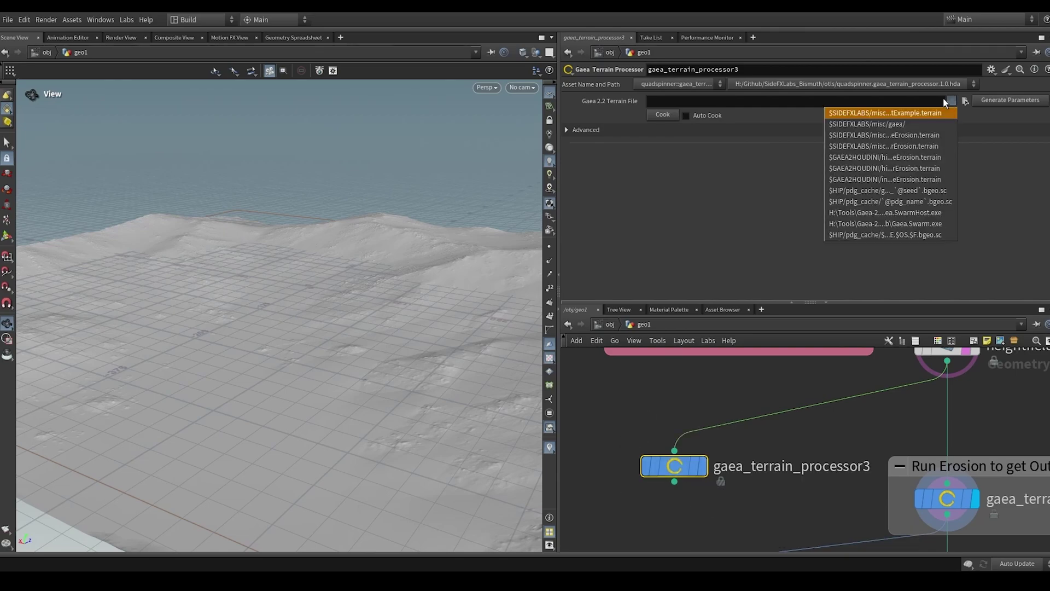
pyautogui.click(861, 113)
pyautogui.click(966, 100)
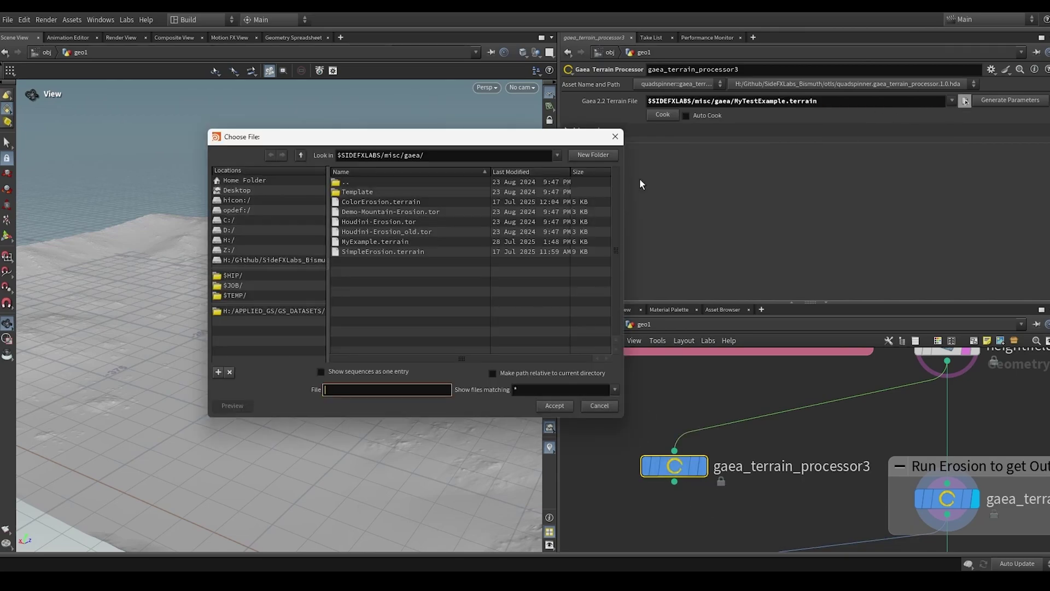
pyautogui.click(413, 242)
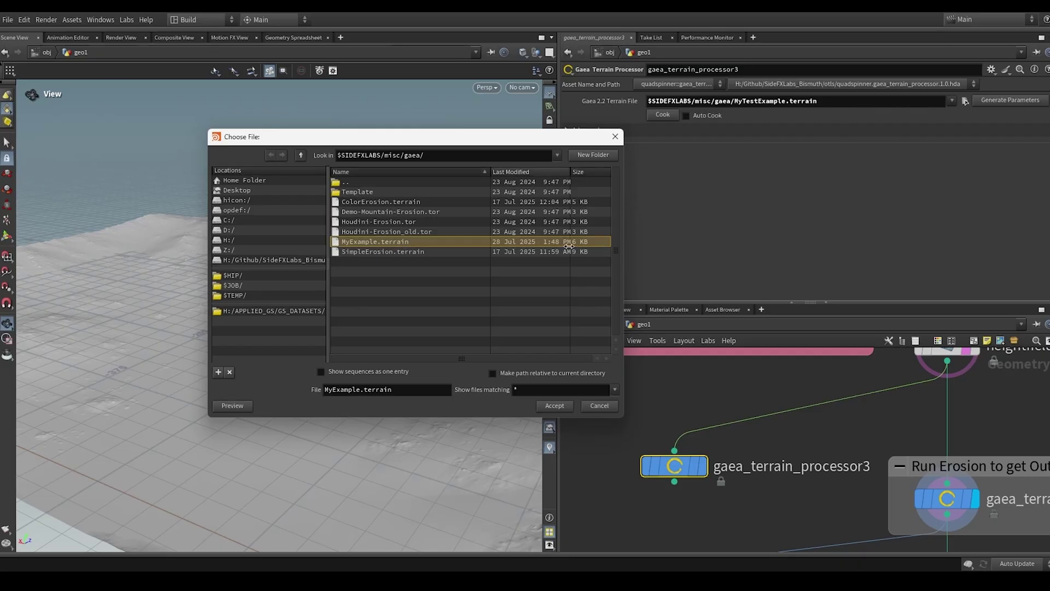
pyautogui.click(557, 407)
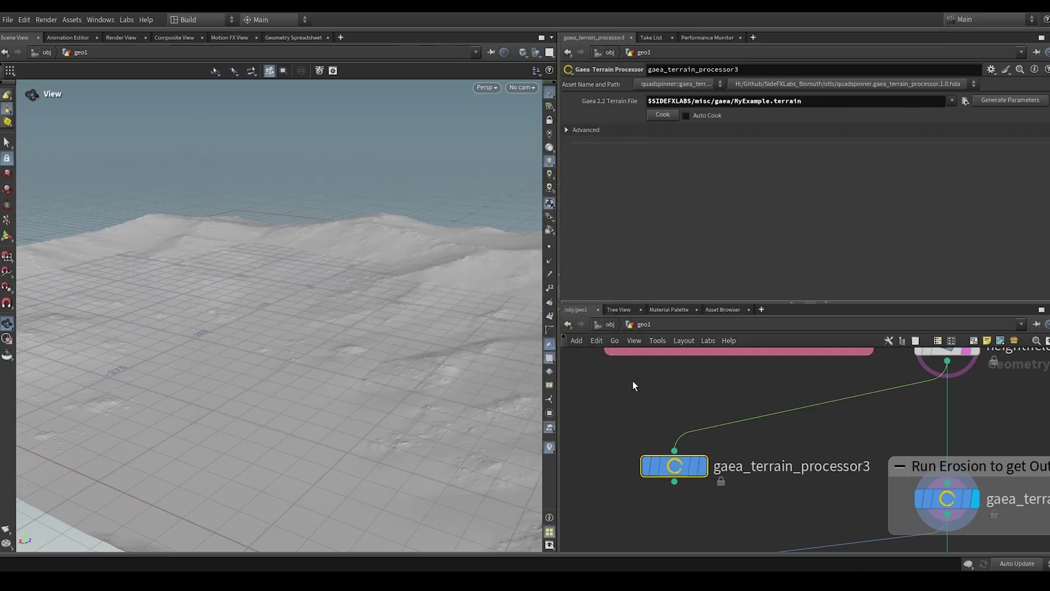
# Step: Generate the processor's parameters from the terrain file and review the Gaea parameters and layer bindings
pyautogui.moveTo(704, 471)
pyautogui.click(1012, 101)
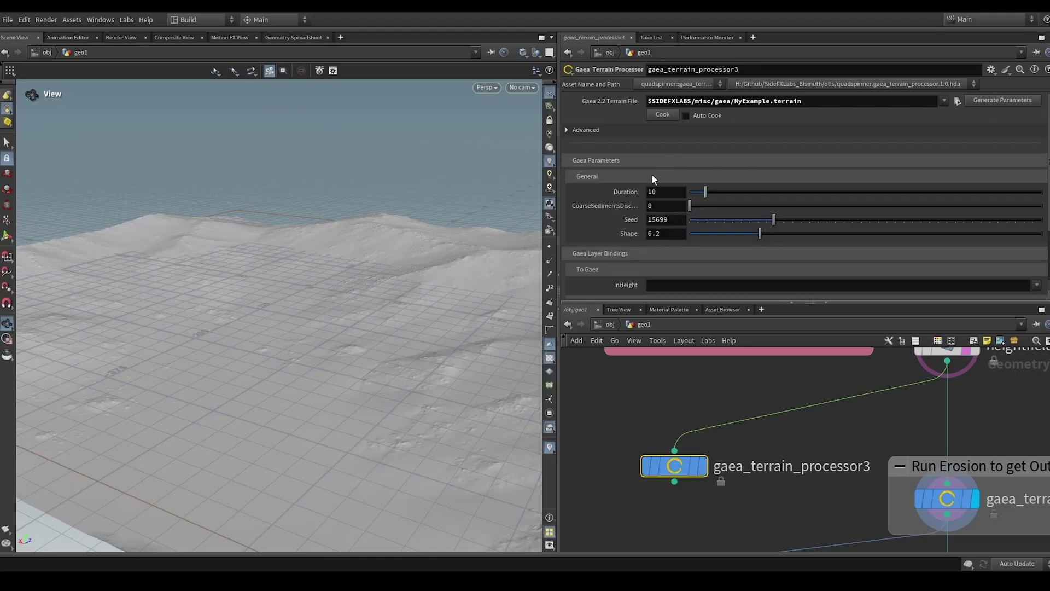
pyautogui.scroll(-3, 640, 175)
pyautogui.scroll(3, 623, 220)
pyautogui.scroll(-3, 651, 203)
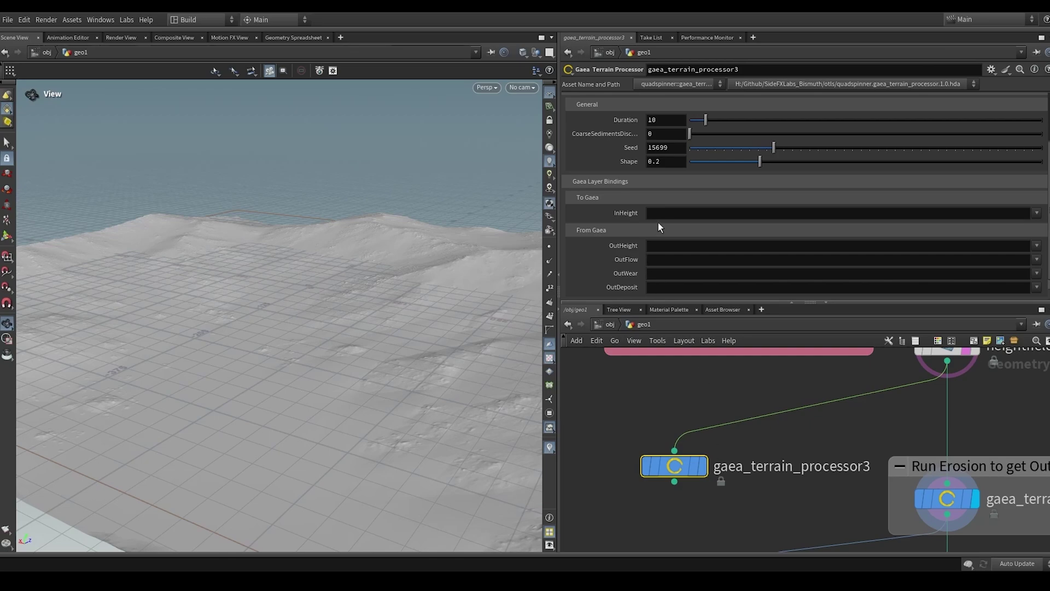
# Step: Make gaea_terrain_processor3 the displayed node and read the messages in its node info
pyautogui.click(704, 464)
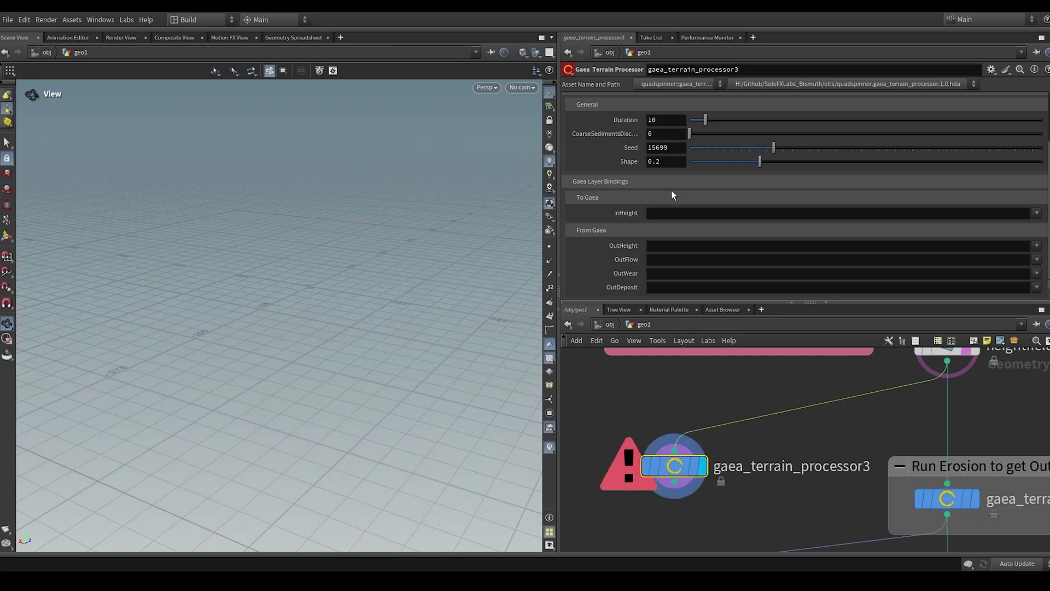
pyautogui.middleClick(673, 473)
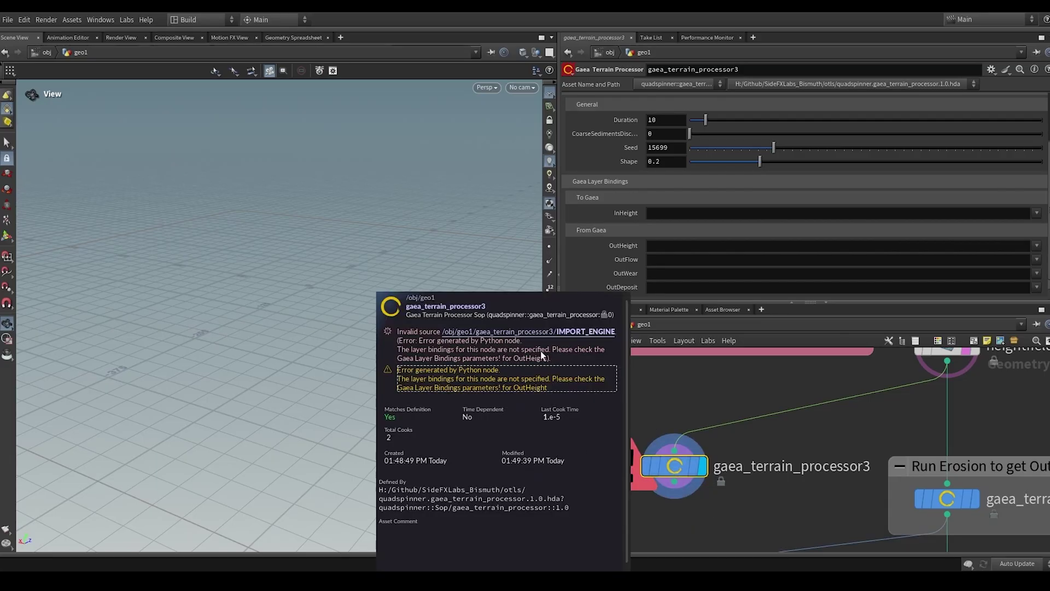
pyautogui.click(589, 355)
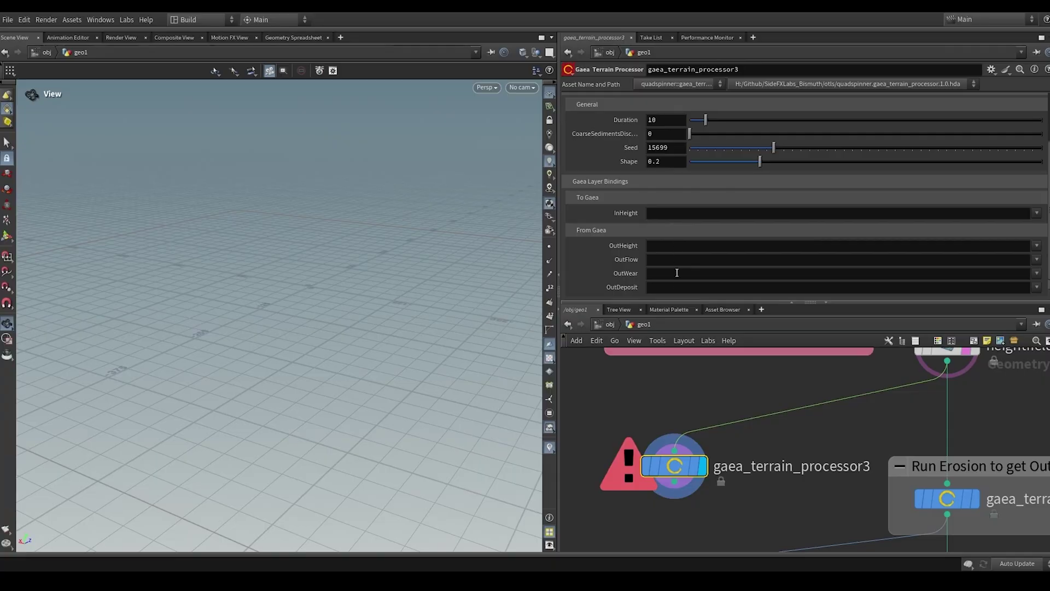
# Step: Bind both the InHeight and OutHeight layers of the new processor to height
pyautogui.click(661, 214)
pyautogui.write('height')
pyautogui.press('Tab')
pyautogui.write('height')
pyautogui.press('Tab')
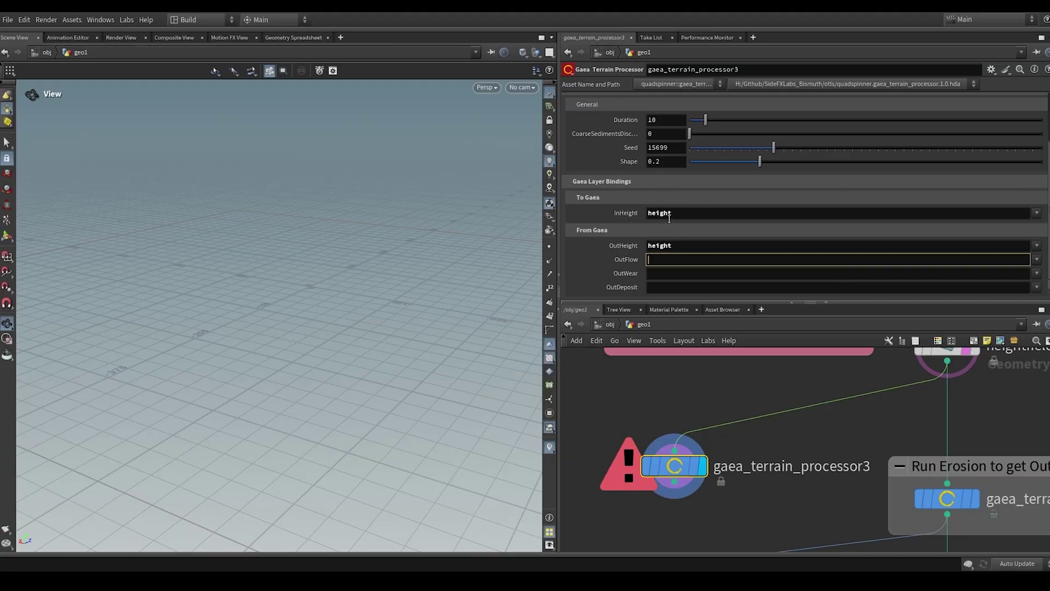
# Step: Bind the processor's OutFlow layer to flow, OutWear to wear and OutDeposit to deposit
pyautogui.moveTo(720, 387); pyautogui.dragTo(684, 418, button='middle')
pyautogui.middleClick(906, 383)
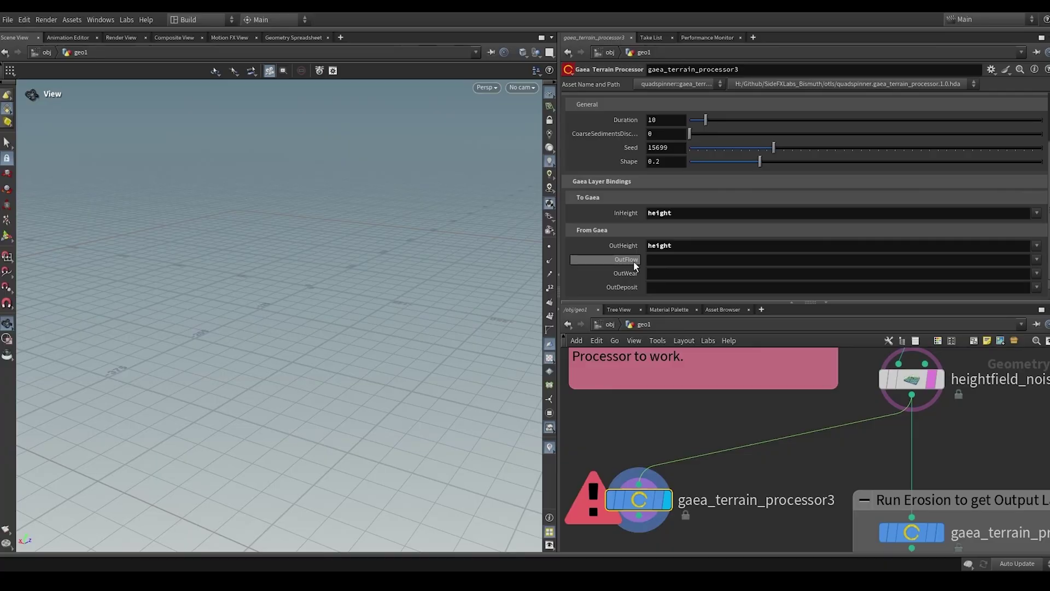
pyautogui.moveTo(626, 451); pyautogui.dragTo(661, 422, button='middle')
pyautogui.click(660, 258)
pyautogui.write('flow')
pyautogui.press('Tab')
pyautogui.write('wear')
pyautogui.press('Tab')
pyautogui.write('deposit')
pyautogui.press('Return')
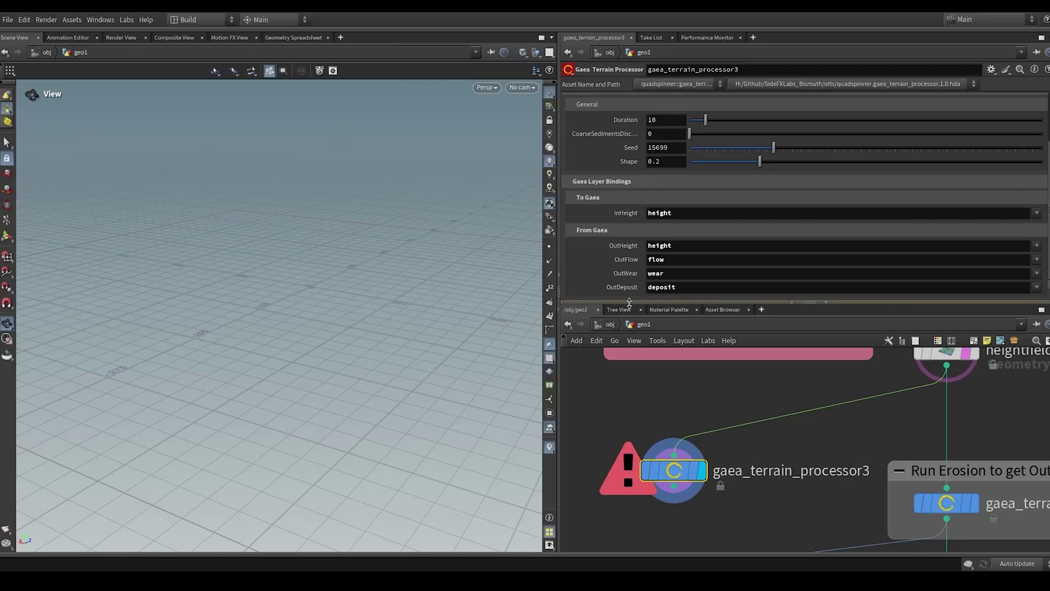
# Step: Read the node info messages of gaea_terrain_processor3 and review its parameters and layer bindings
pyautogui.moveTo(674, 473)
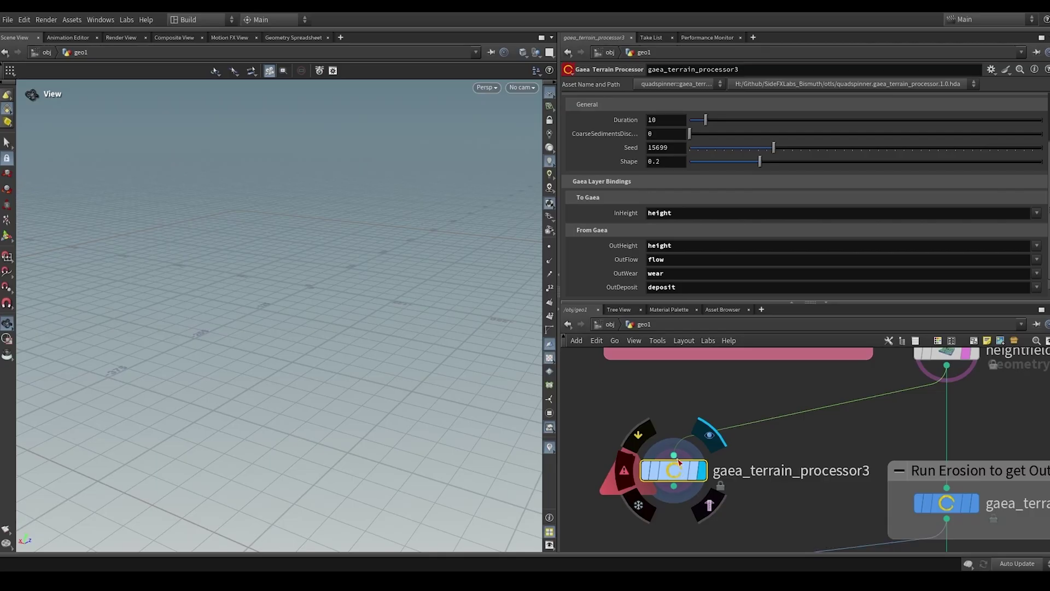
pyautogui.middleClick(674, 472)
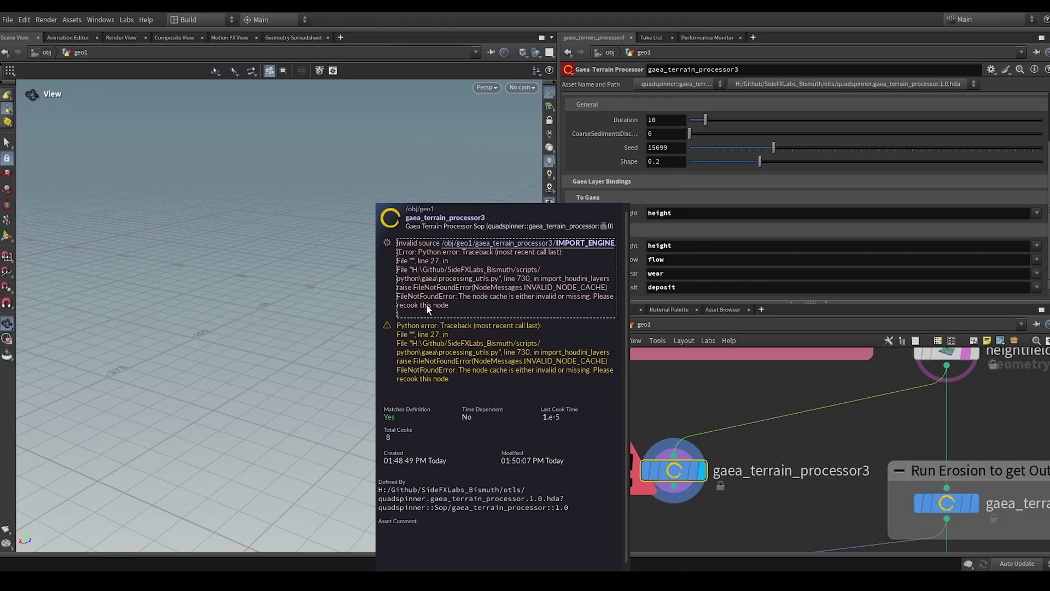
pyautogui.scroll(-3, 658, 435)
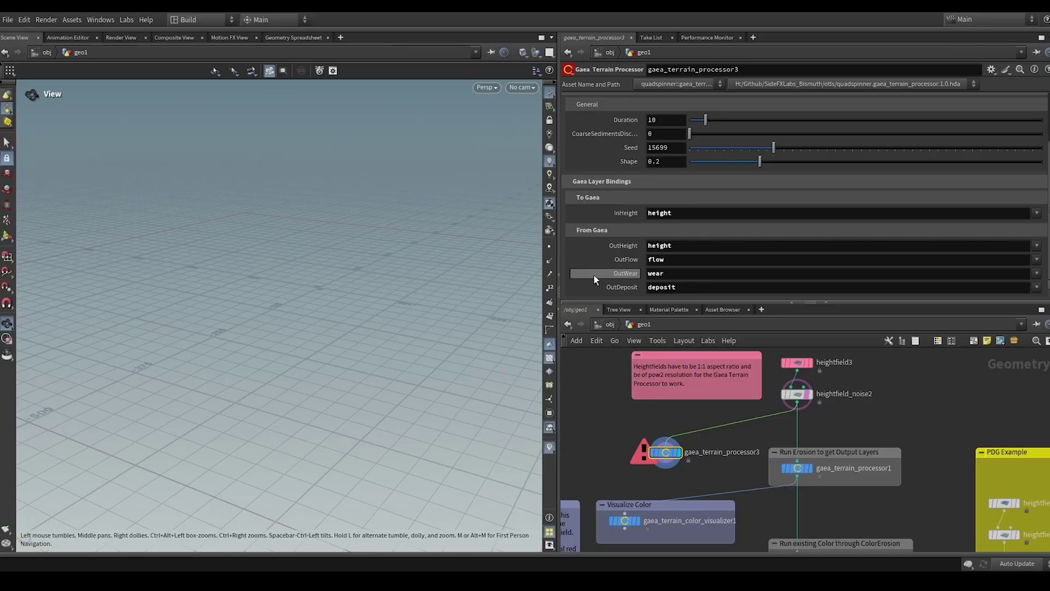
pyautogui.scroll(3, 607, 164)
pyautogui.scroll(-3, 610, 165)
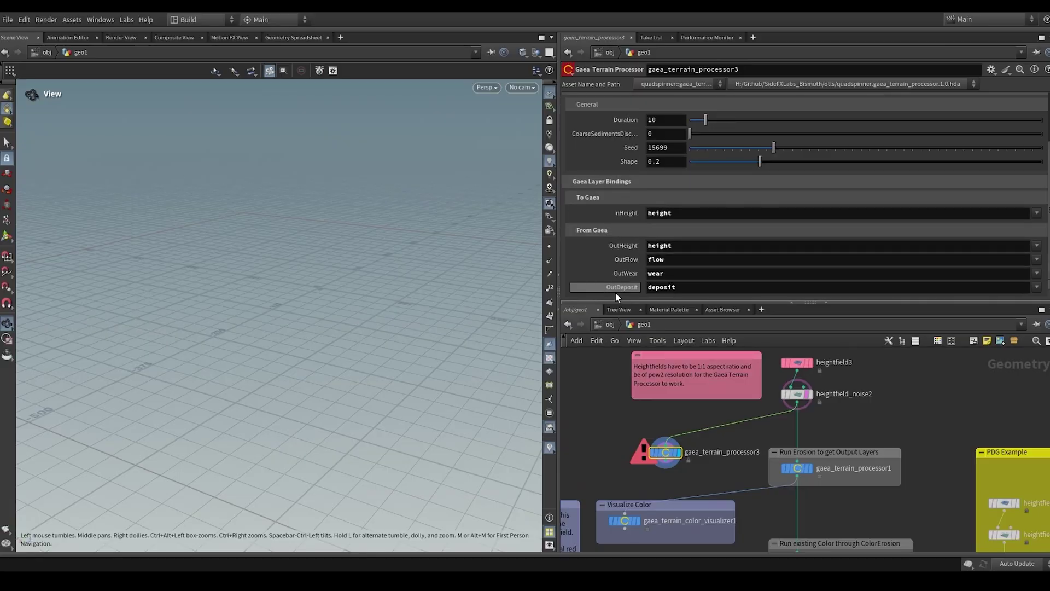
pyautogui.scroll(3, 606, 253)
pyautogui.scroll(-3, 687, 229)
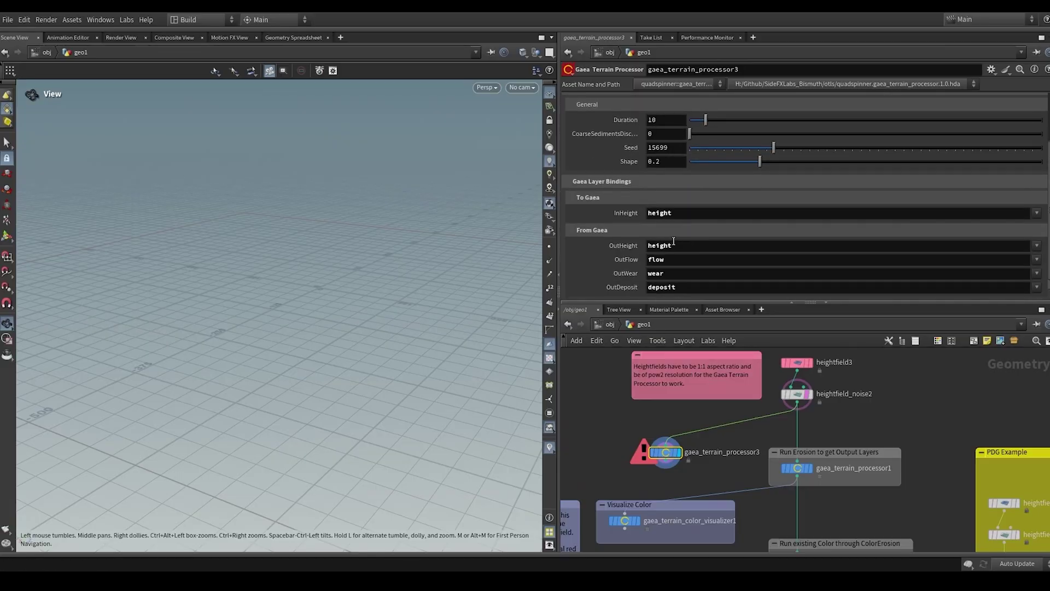
pyautogui.scroll(3, 609, 183)
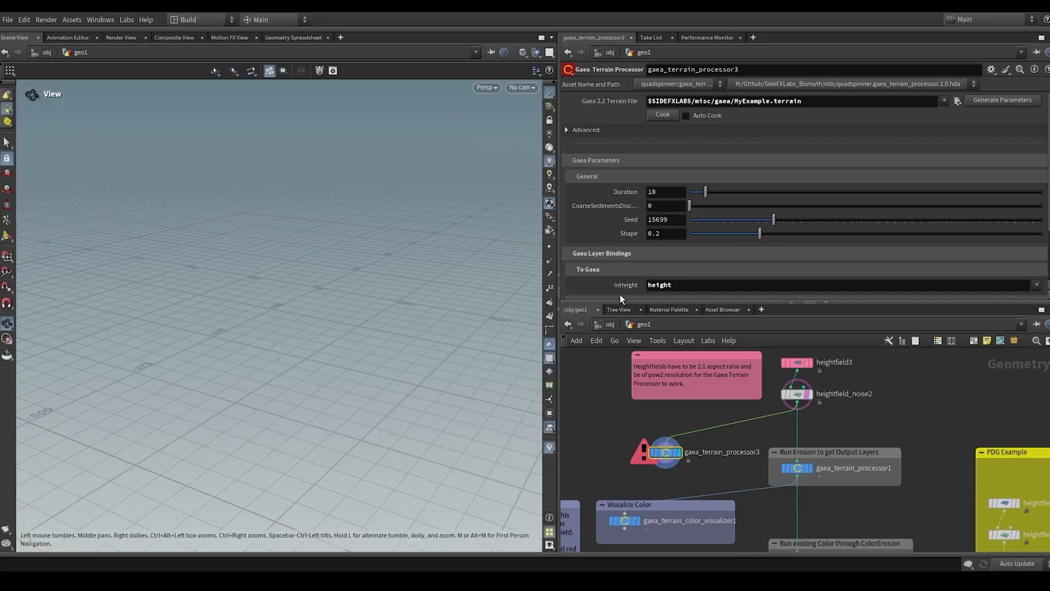
# Step: Expand the processor's advanced settings and show its Cache Directory folder in the file browser
pyautogui.click(574, 130)
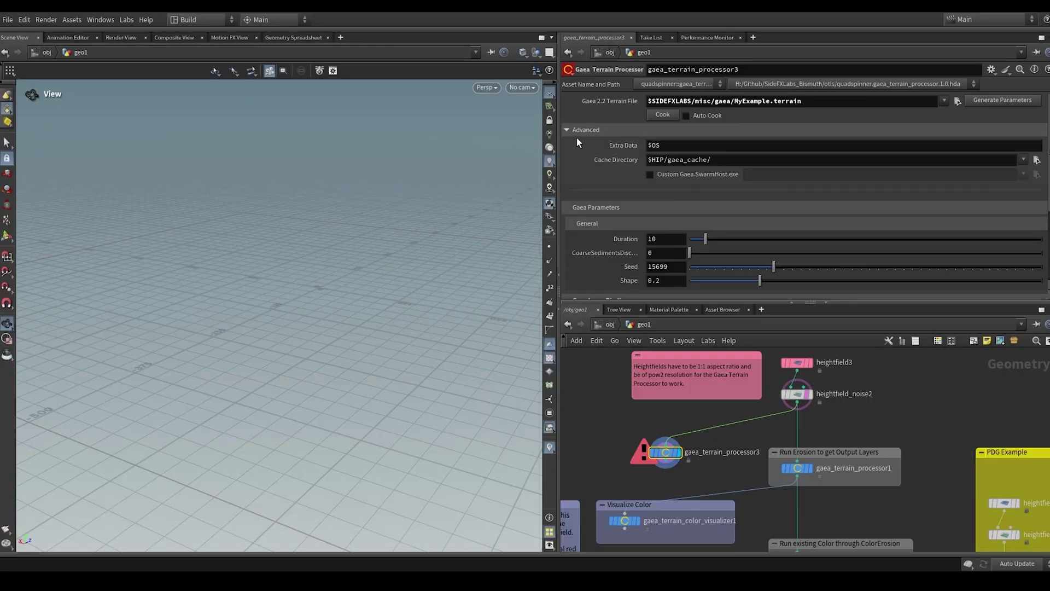
pyautogui.rightClick(629, 161)
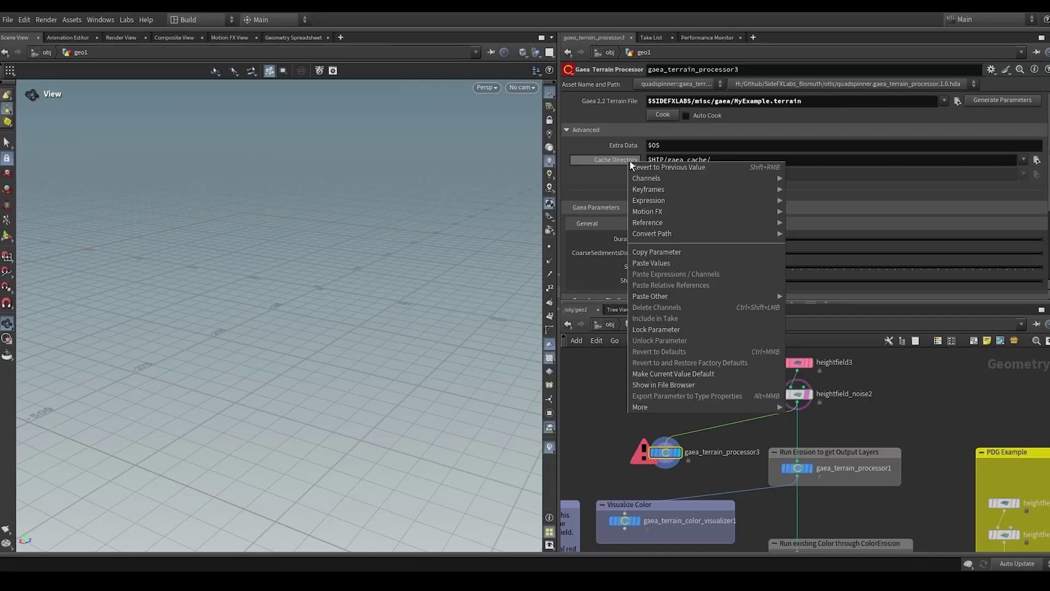
pyautogui.click(670, 385)
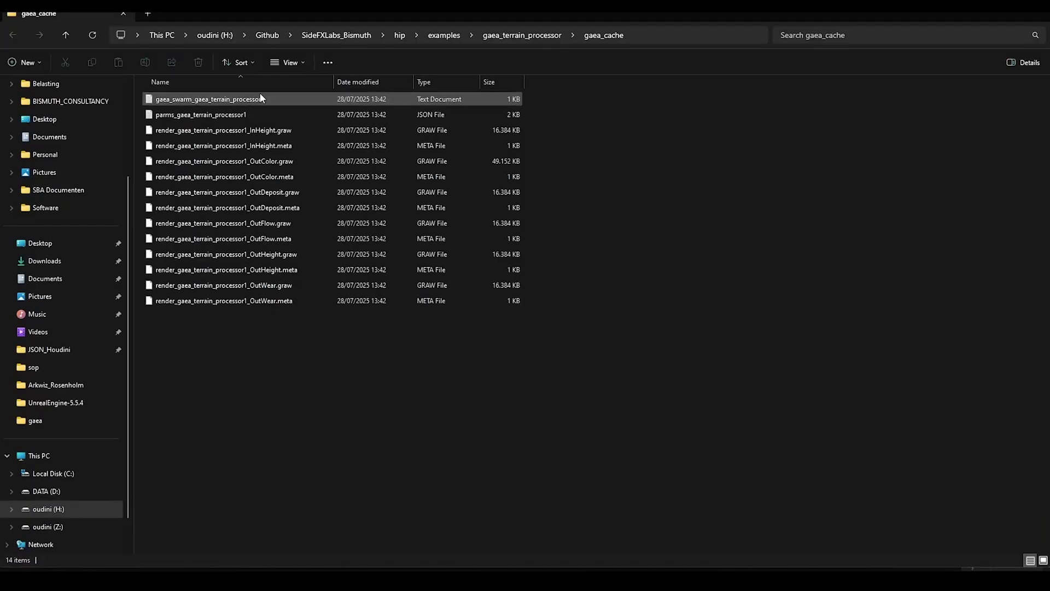
# Step: Delete all files from the gaea_cache folder and place its window beside the processor's parameters
pyautogui.moveTo(310, 410); pyautogui.dragTo(199, 90)
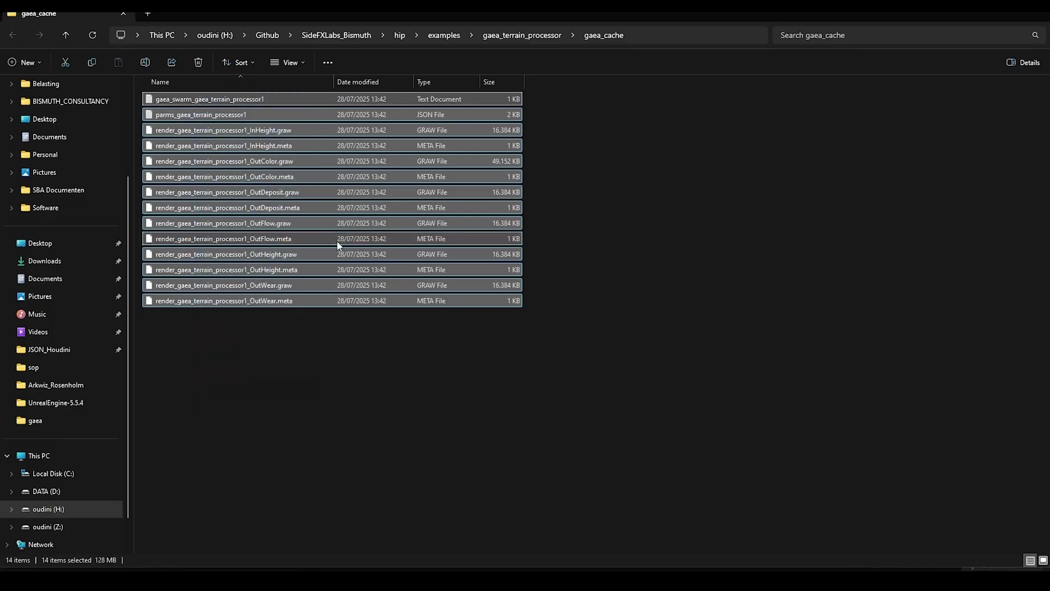
pyautogui.press('Delete')
pyautogui.moveTo(430, 22); pyautogui.dragTo(407, 125)
pyautogui.moveTo(1007, 320); pyautogui.dragTo(403, 307)
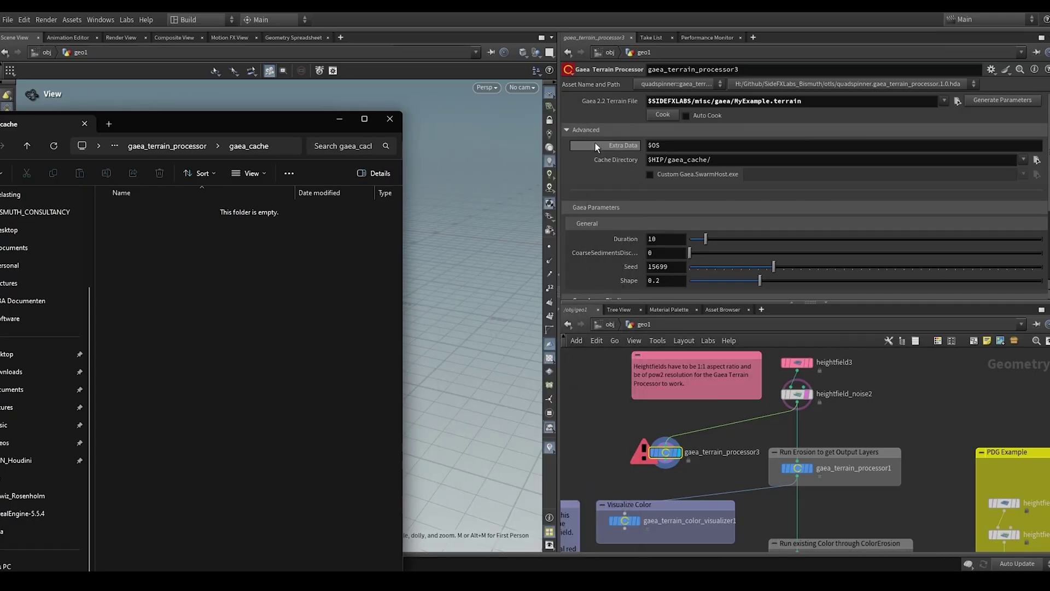
# Step: Cook gaea_terrain_processor3 and show the files it generates in the gaea_cache folder
pyautogui.click(660, 115)
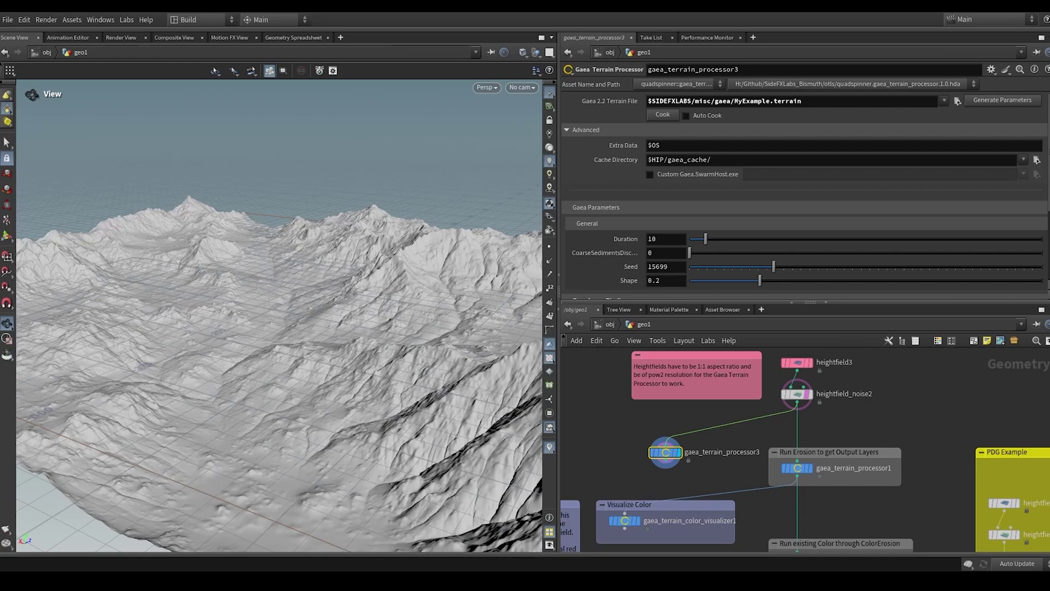
pyautogui.moveTo(417, 562)
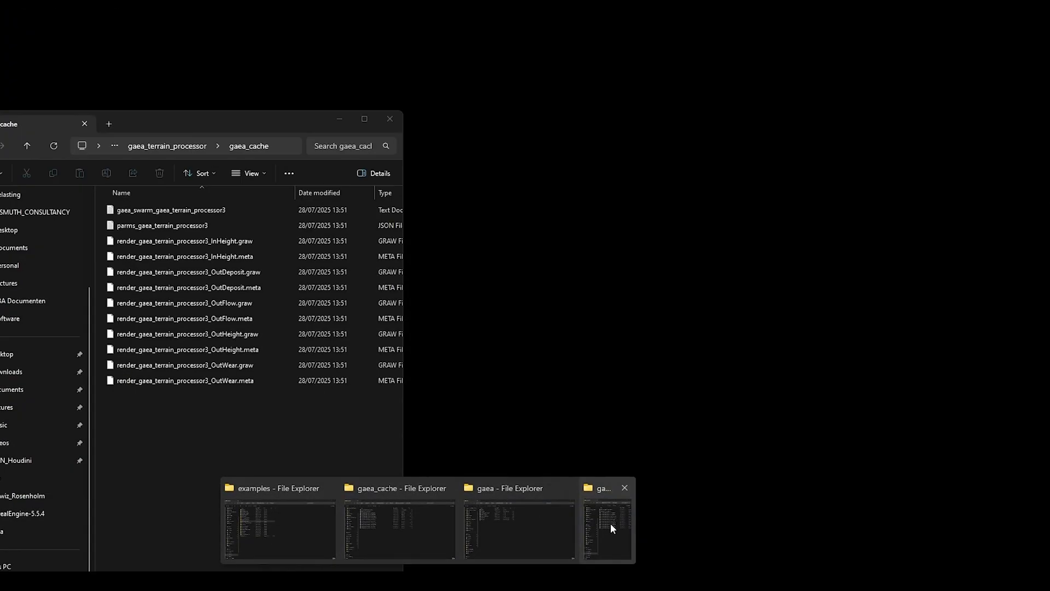
pyautogui.click(611, 523)
pyautogui.moveTo(231, 433); pyautogui.dragTo(209, 387)
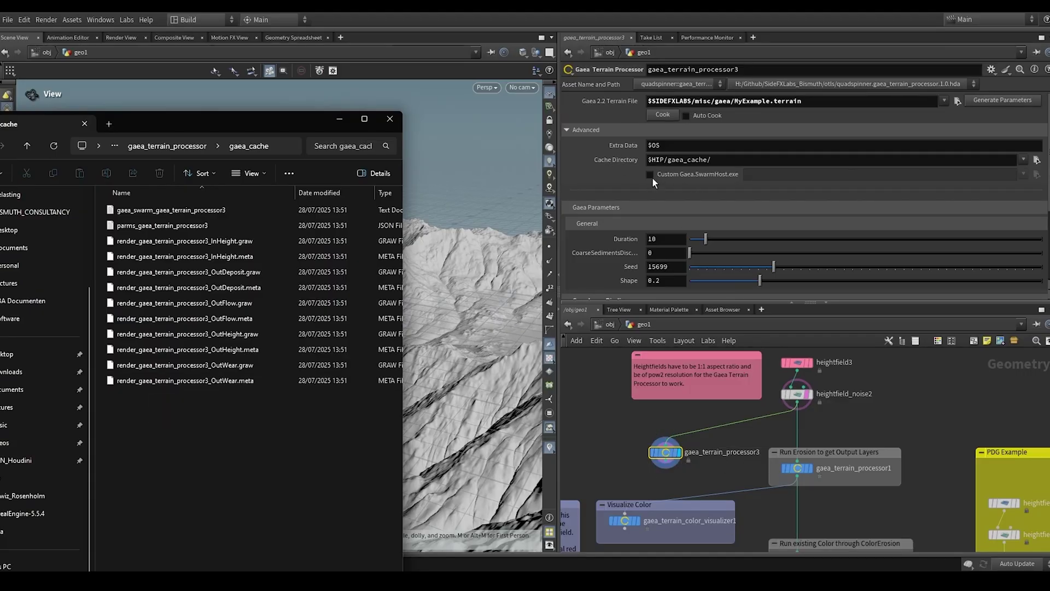
# Step: Set the processor's Duration to 59.4, Seed to 24808 and Shape to 0.44, then recook it and check the gaea_cache files
pyautogui.moveTo(800, 240); pyautogui.dragTo(845, 285)
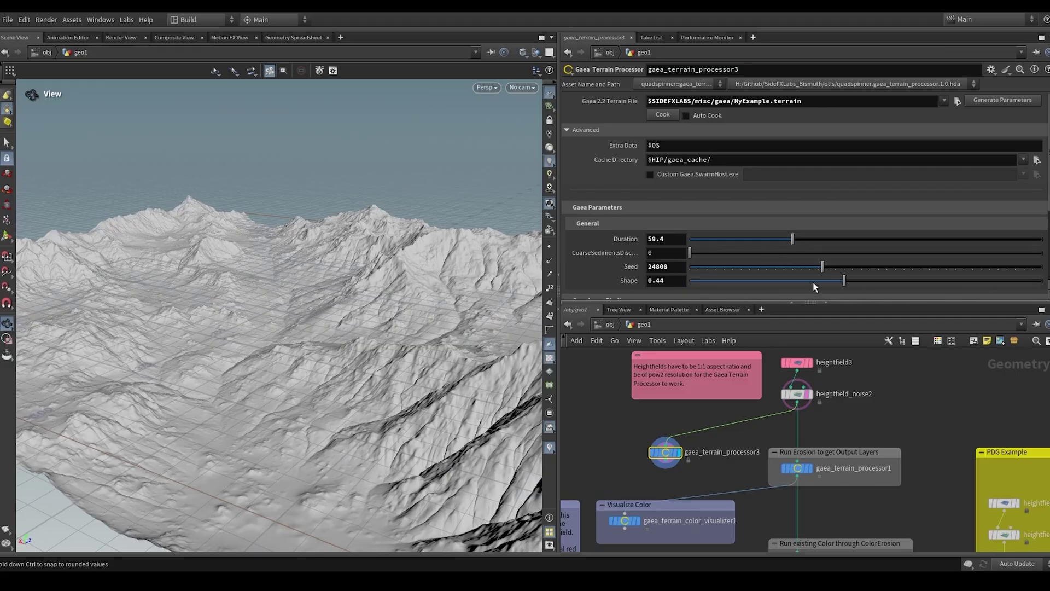
pyautogui.click(664, 116)
pyautogui.moveTo(409, 564)
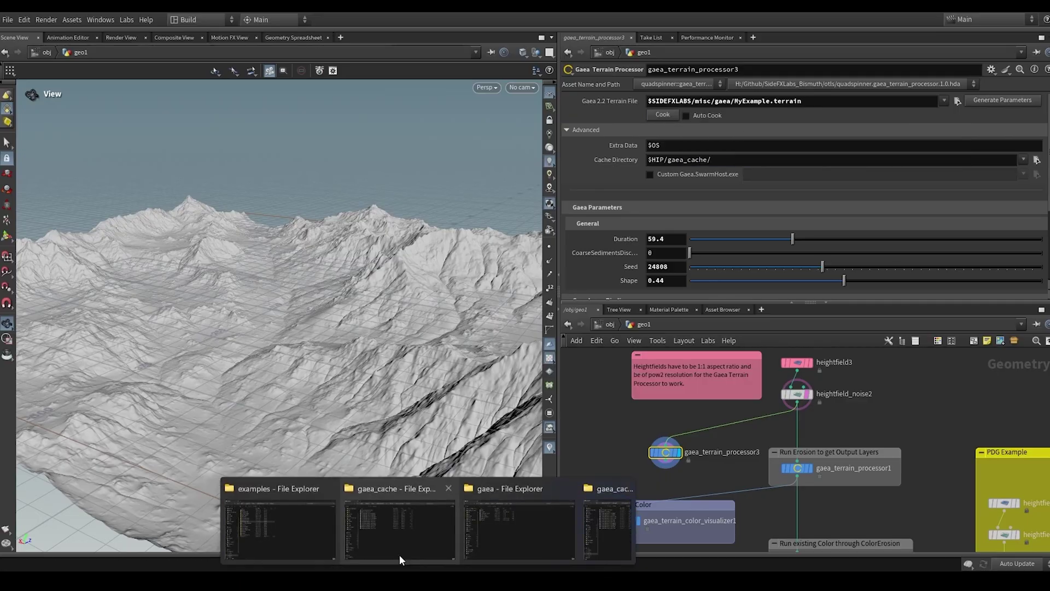
pyautogui.moveTo(486, 511)
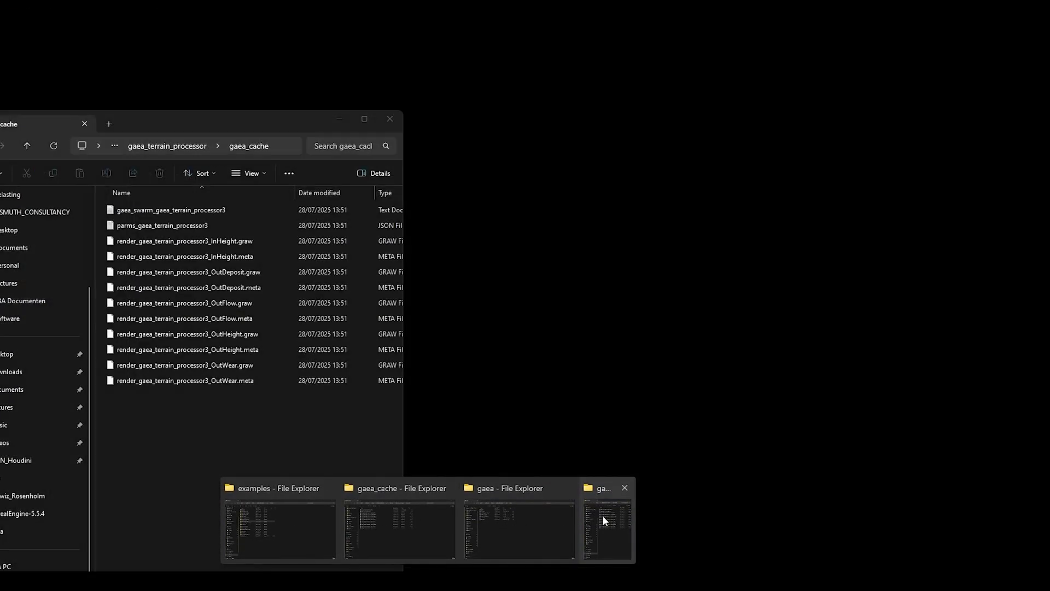
pyautogui.click(597, 514)
pyautogui.moveTo(246, 465); pyautogui.dragTo(141, 208)
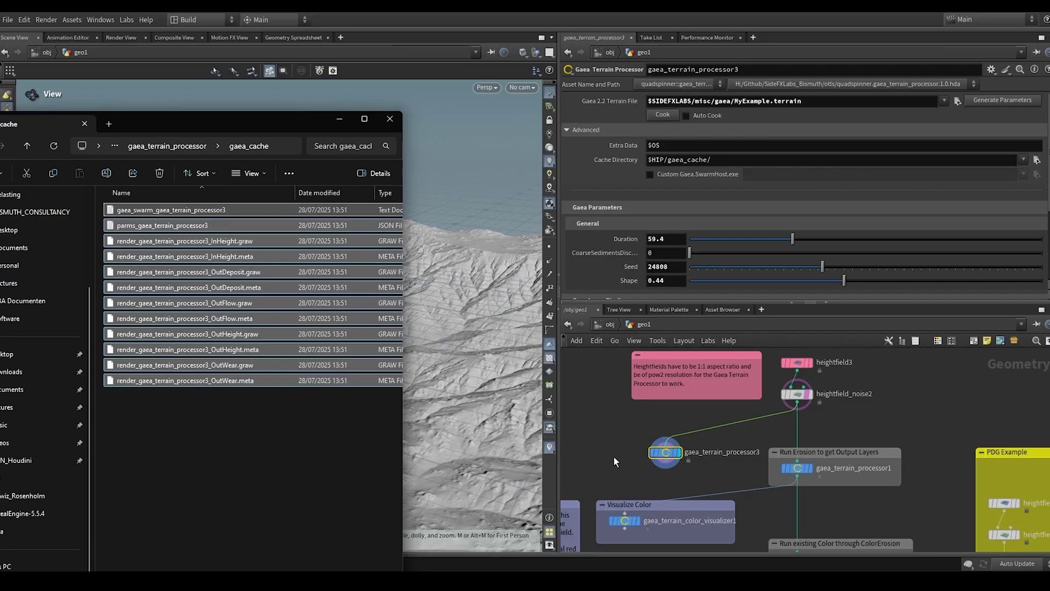
pyautogui.click(605, 440)
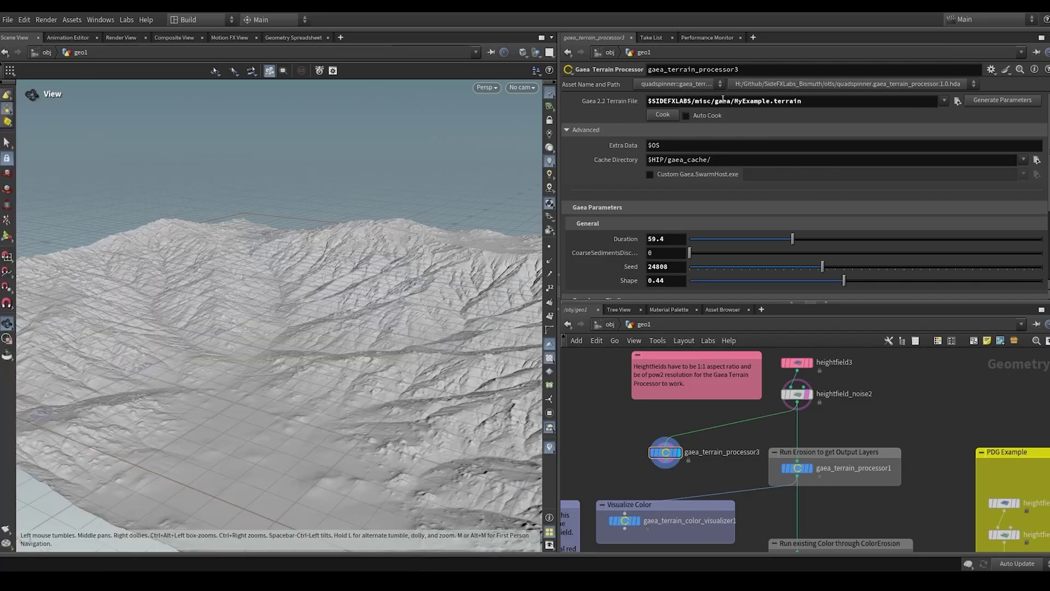
# Step: Enable Auto Cook on gaea_terrain_processor3 and set its Seed to 34008
pyautogui.click(687, 116)
pyautogui.click(727, 267)
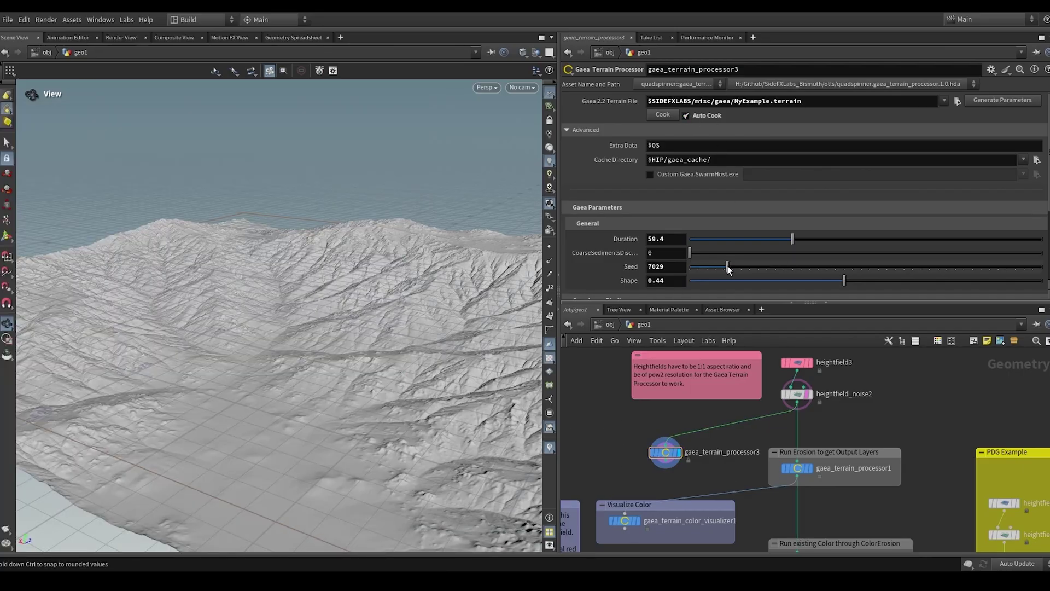
pyautogui.click(871, 269)
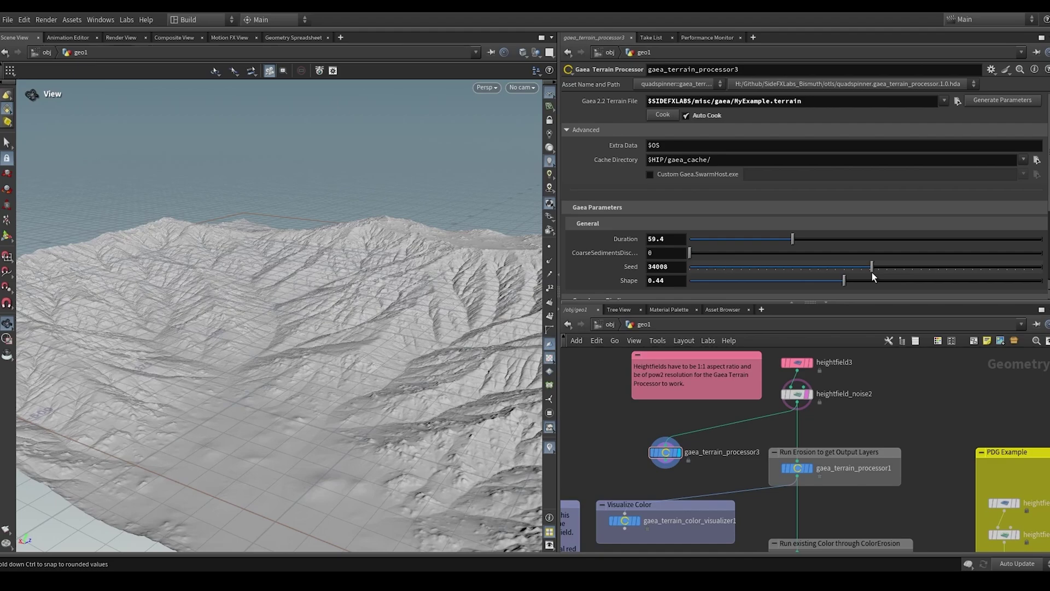
pyautogui.moveTo(414, 323)
pyautogui.mouseDown()
pyautogui.moveTo(335, 336)
pyautogui.moveTo(384, 362)
pyautogui.mouseUp()
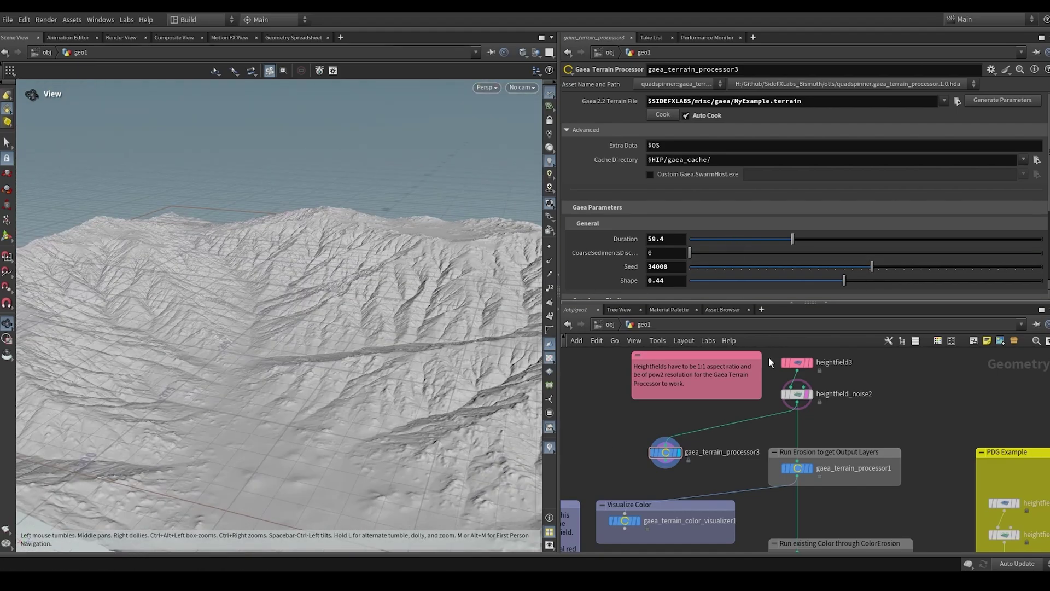
# Step: Set the Amplitude of heightfield_noise2 to 889 and inspect the re-eroded terrain
pyautogui.click(797, 396)
pyautogui.click(654, 156)
pyautogui.write('9')
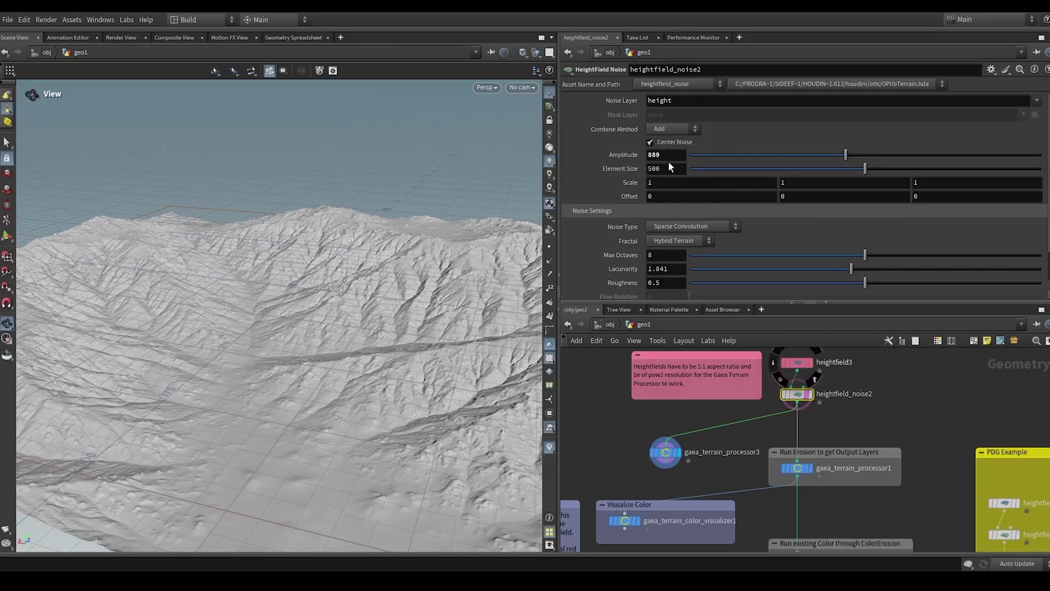
pyautogui.moveTo(467, 493); pyautogui.dragTo(397, 408)
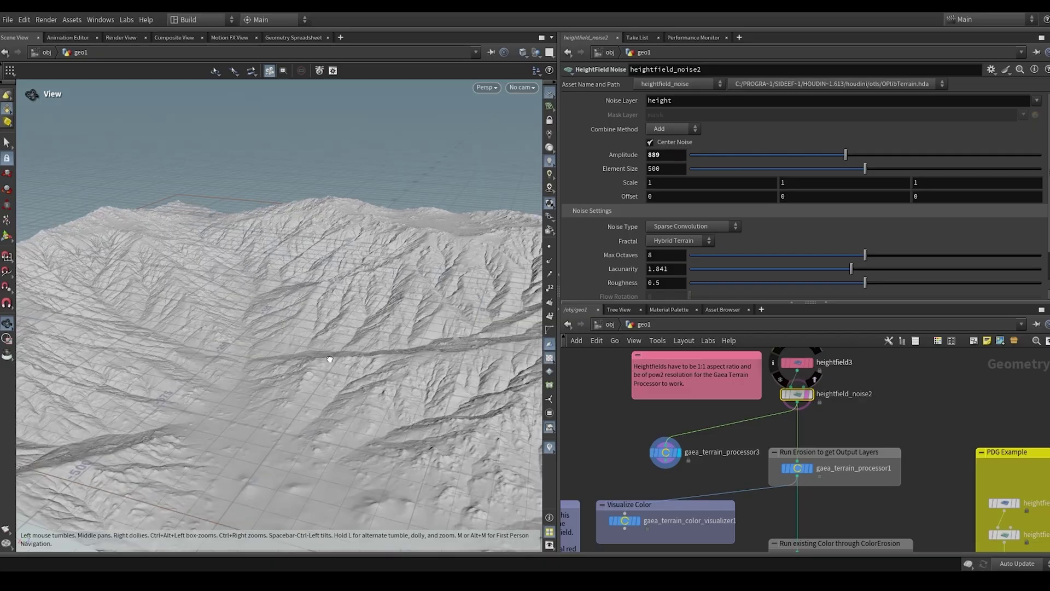
pyautogui.scroll(5, 602, 447)
# Step: Review gaea_terrain_processor3's advanced settings and layer bindings, its cached files in gaea_cache, and the eroded terrain
pyautogui.click(711, 456)
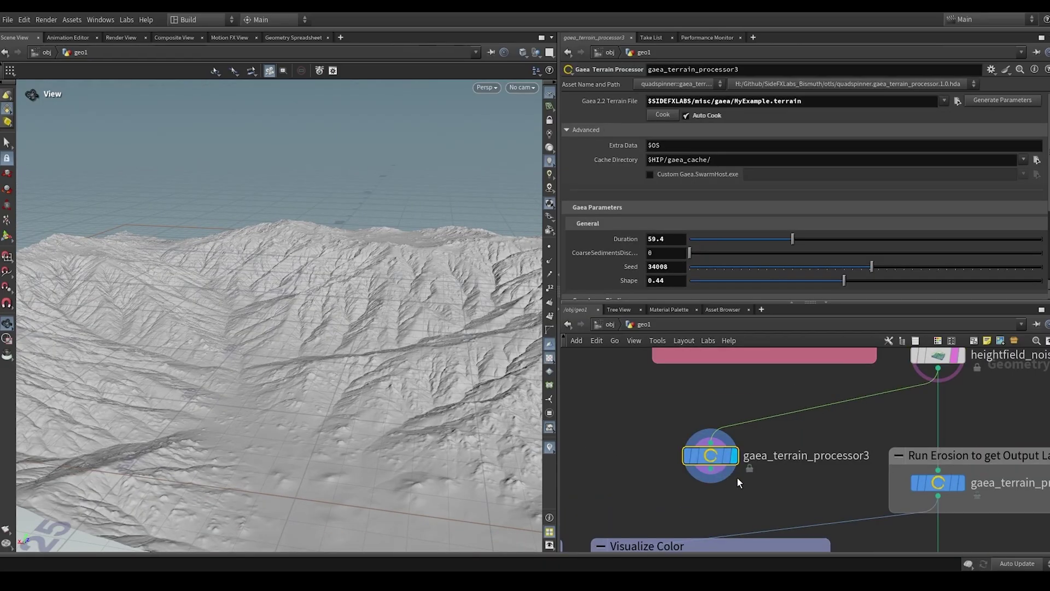
pyautogui.moveTo(658, 448); pyautogui.dragTo(621, 437, button='middle')
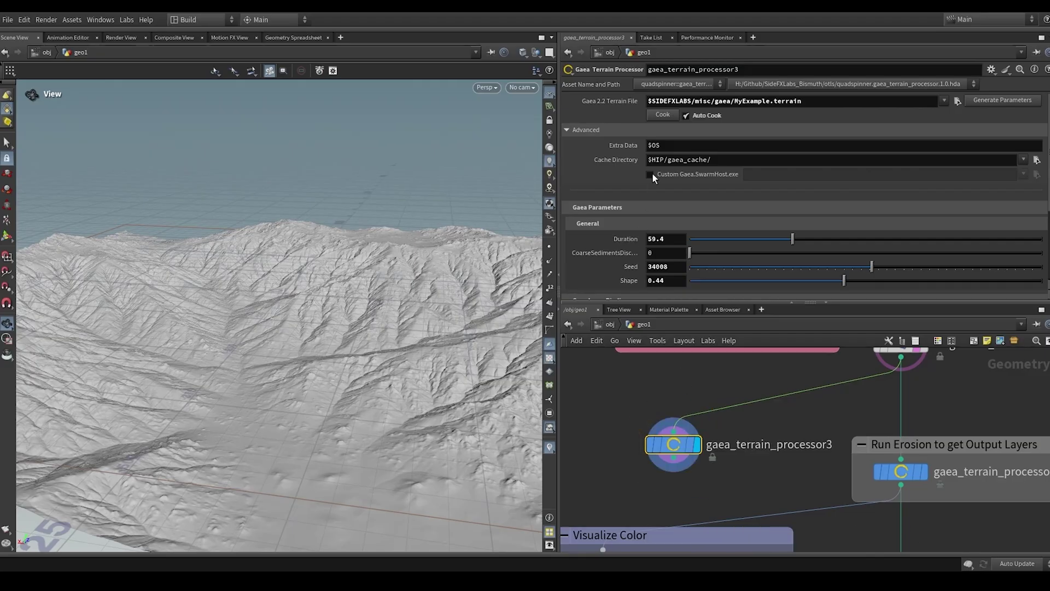
pyautogui.moveTo(406, 555)
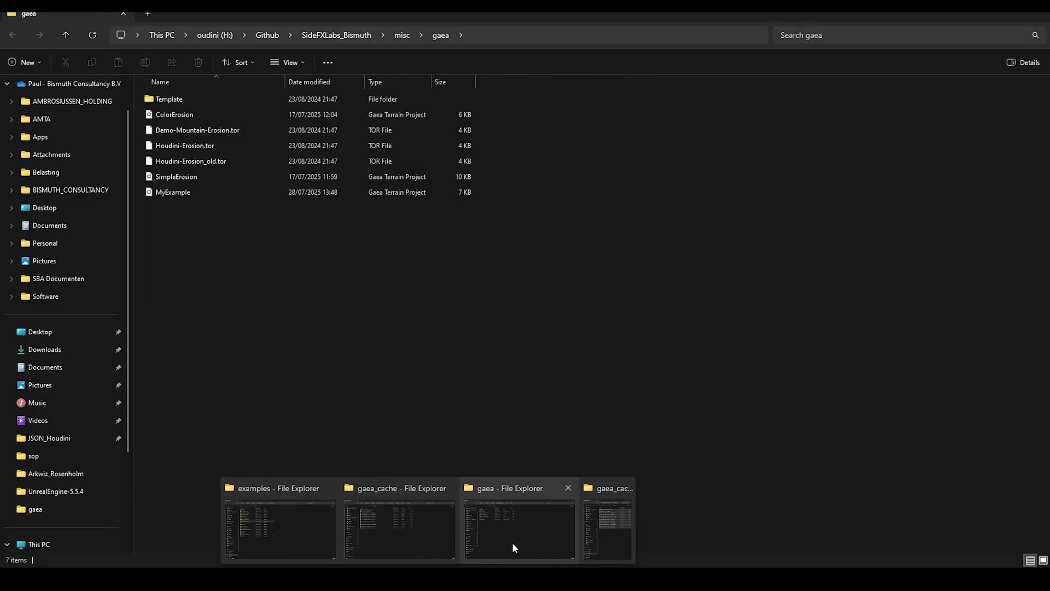
pyautogui.click(512, 543)
pyautogui.moveTo(406, 569)
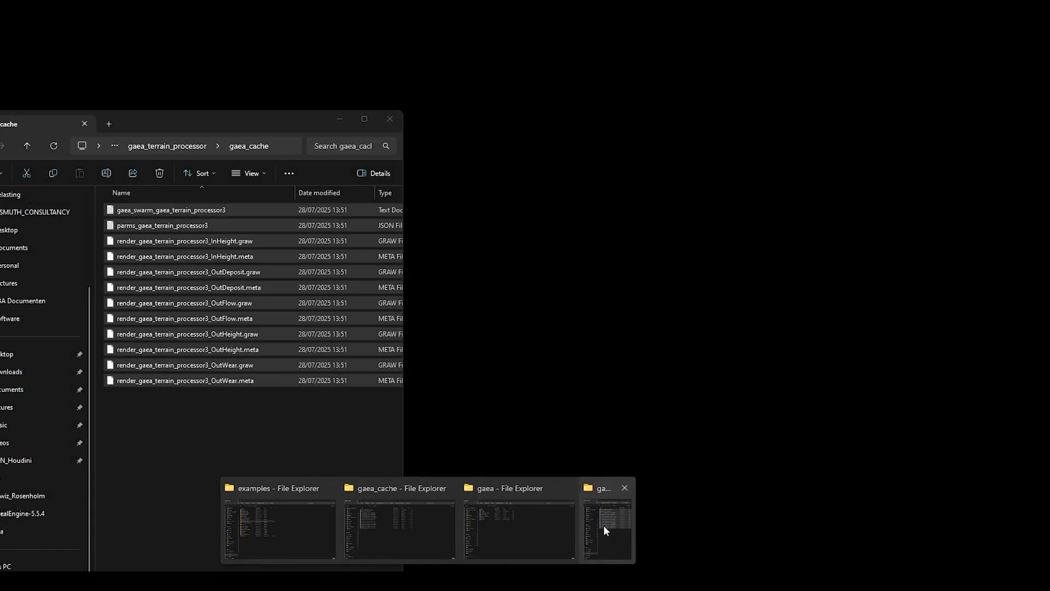
pyautogui.click(601, 525)
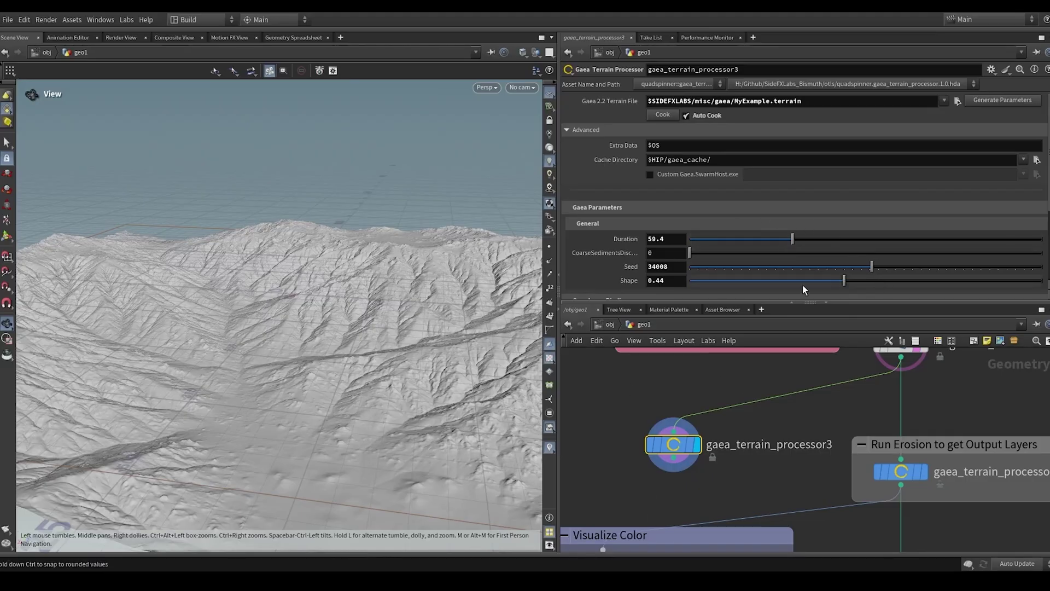
pyautogui.scroll(-3, 884, 259)
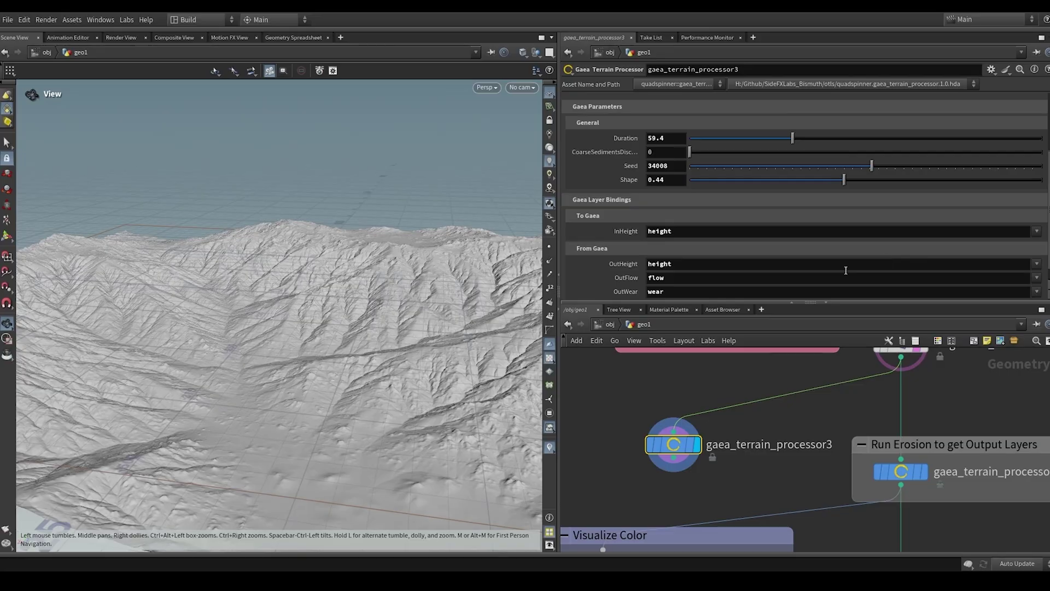
pyautogui.scroll(-4, 652, 366)
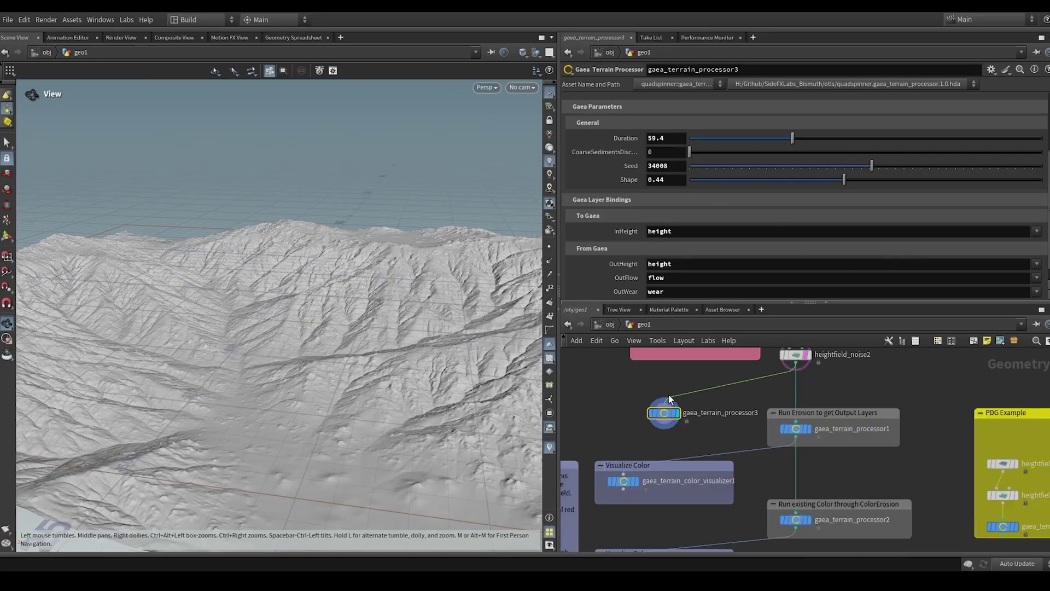
pyautogui.moveTo(422, 344); pyautogui.dragTo(414, 366)
pyautogui.moveTo(387, 422); pyautogui.dragTo(432, 408)
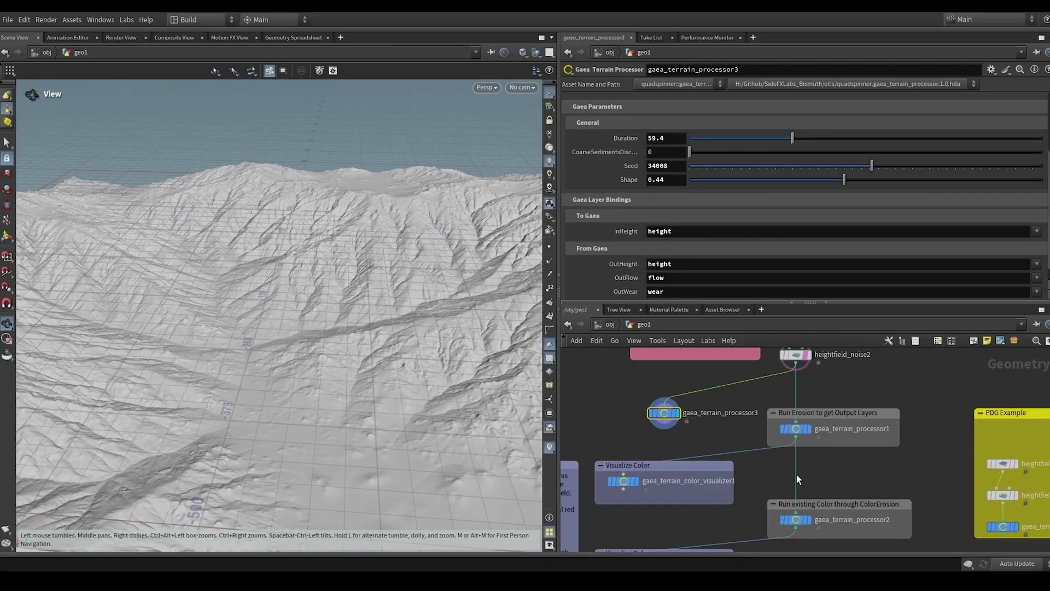
# Step: Display the output of gaea_terrain_processor1 in the viewport
pyautogui.scroll(2, 762, 486)
pyautogui.moveTo(763, 486); pyautogui.dragTo(764, 414, button='middle')
pyautogui.scroll(-2, 768, 413)
pyautogui.moveTo(834, 375); pyautogui.dragTo(840, 418, button='middle')
pyautogui.moveTo(825, 408)
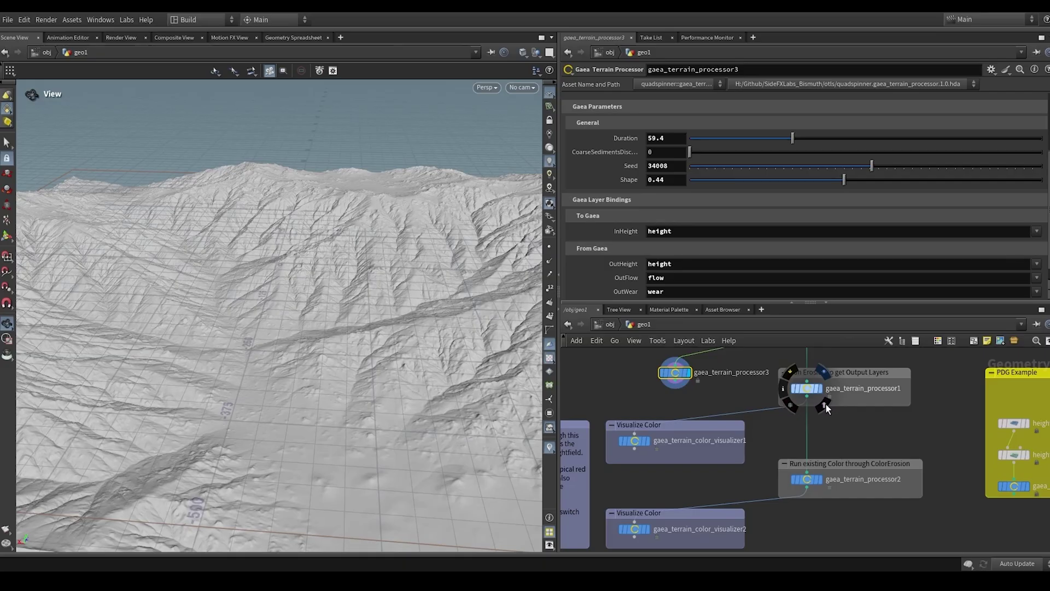
pyautogui.click(826, 408)
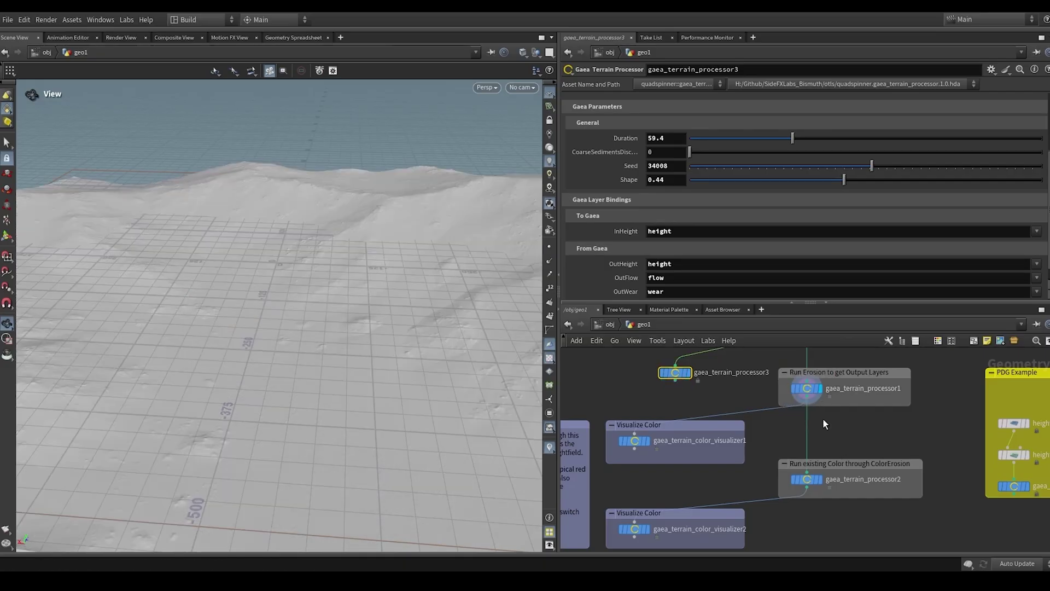
pyautogui.scroll(-3, 356, 382)
pyautogui.scroll(3, 356, 382)
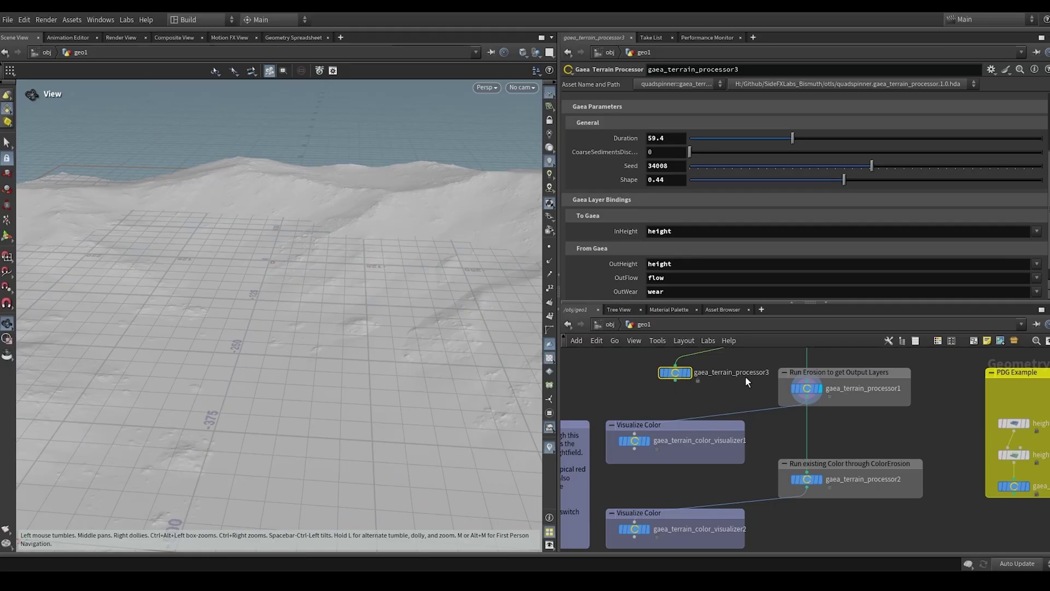
# Step: Examine gaea_terrain_processor1's node info for its output volumes and review its layer bindings
pyautogui.click(813, 397)
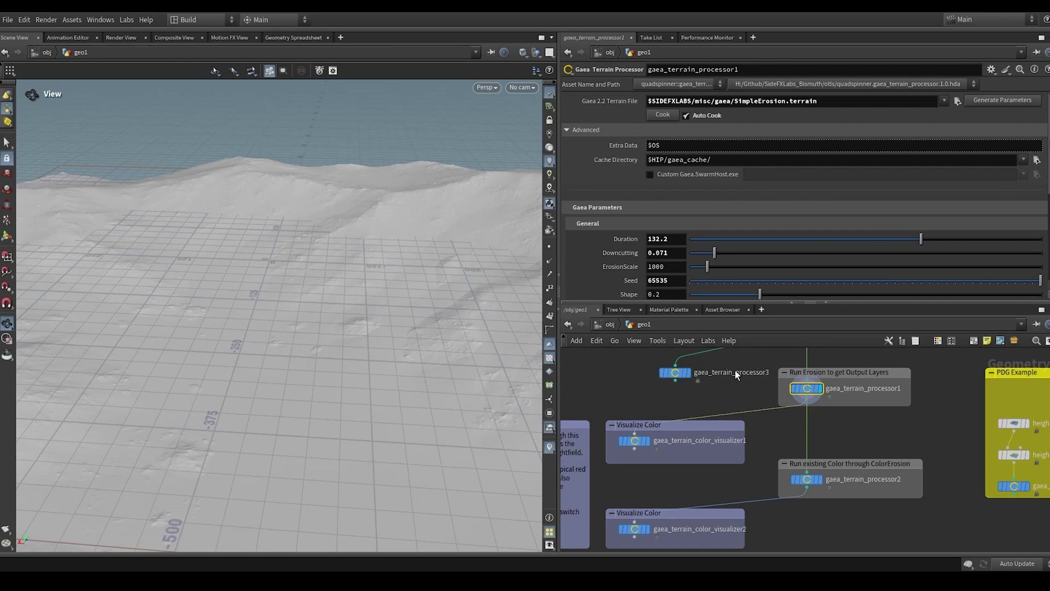
pyautogui.middleClick(809, 394)
pyautogui.middleClick(807, 392)
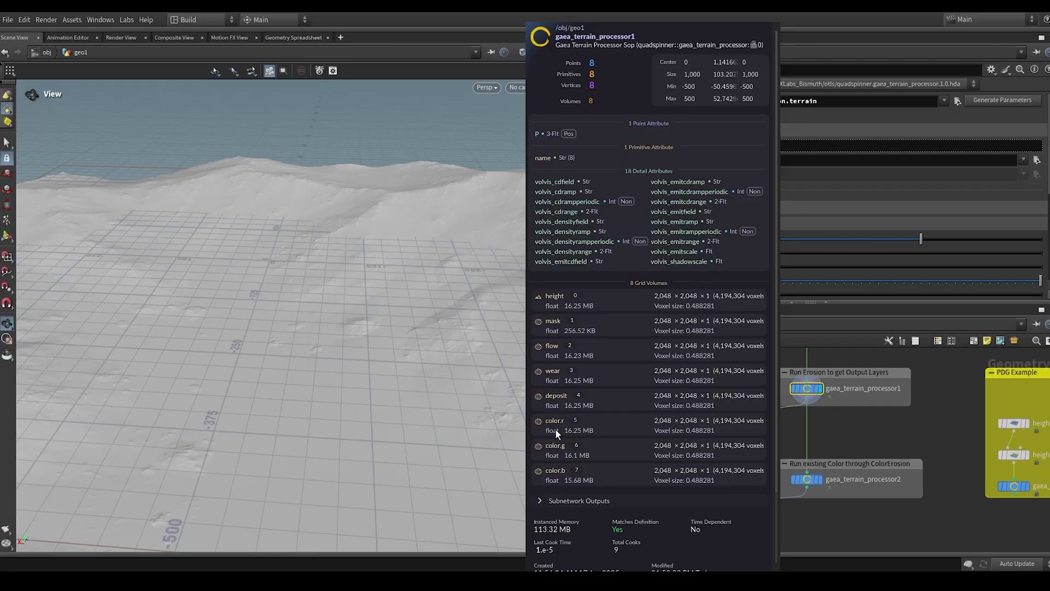
pyautogui.scroll(-5, 651, 246)
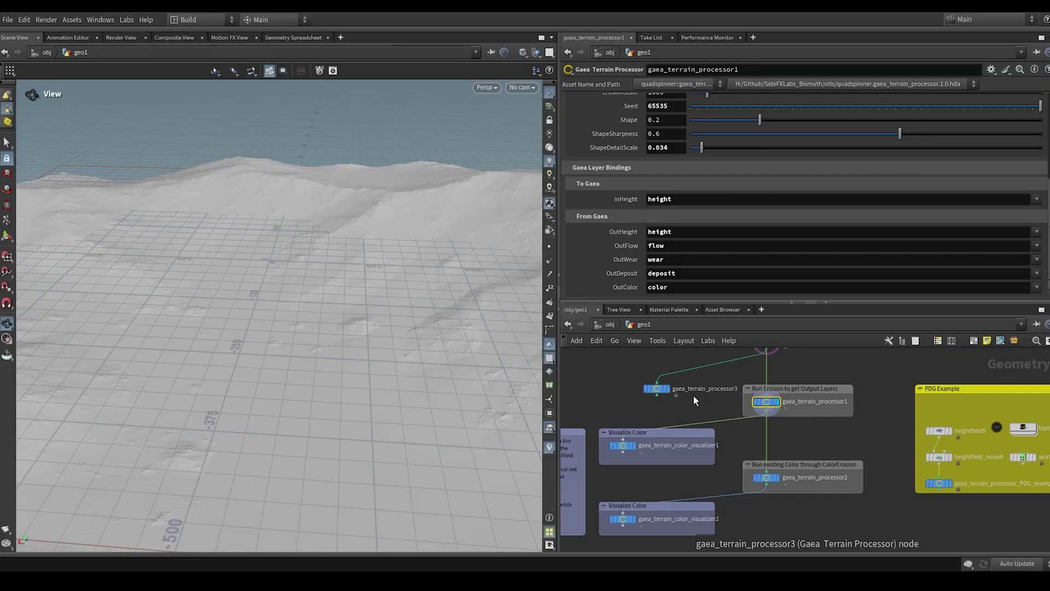
# Step: Add a HeightField Draw Mask node fed by gaea_terrain_processor1
pyautogui.moveTo(243, 288); pyautogui.dragTo(237, 261)
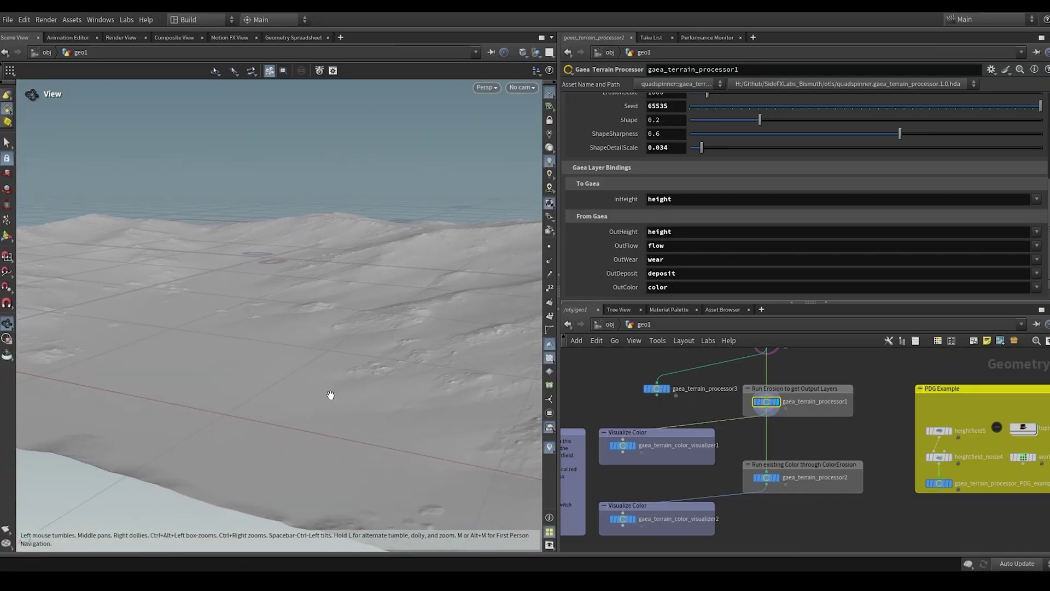
pyautogui.press('Tab')
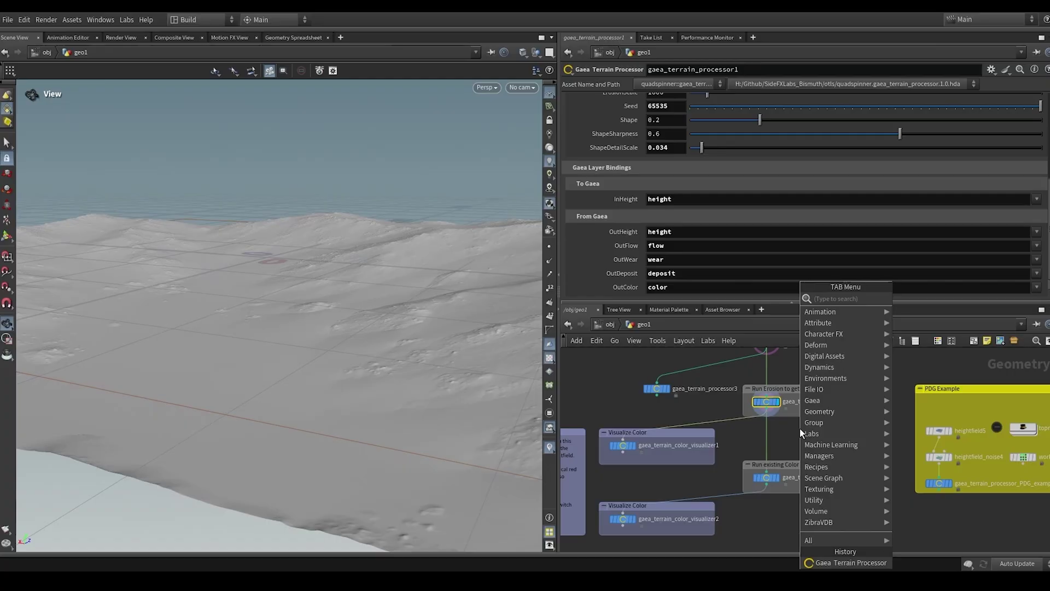
pyautogui.write('draw')
pyautogui.press('Down')
pyautogui.press('Down')
pyautogui.press('Down')
pyautogui.press('Return')
pyautogui.click(790, 428)
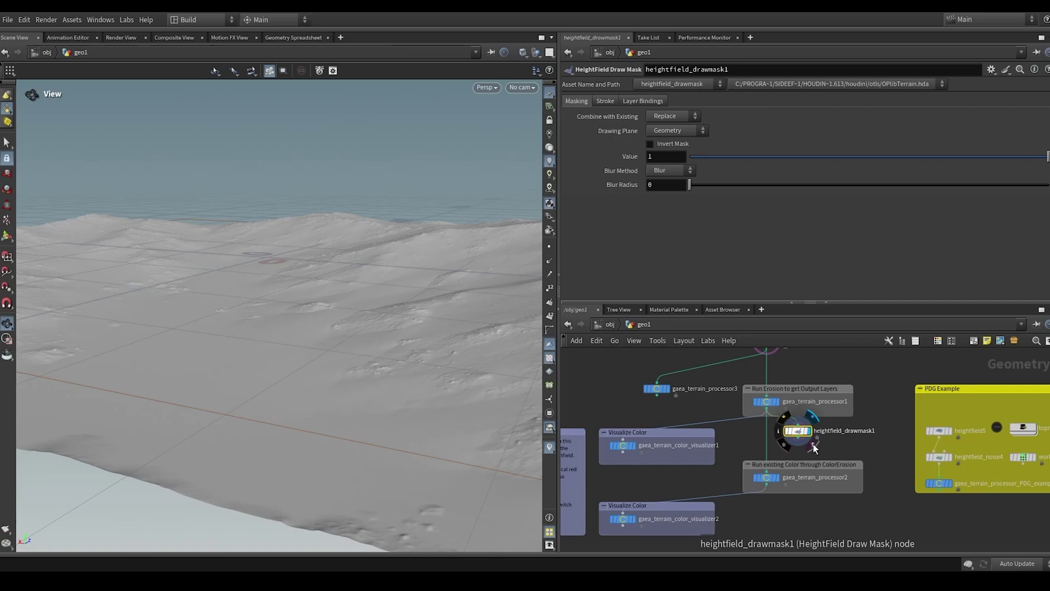
# Step: Display heightfield_drawmask1 and draw one large oval mask on the terrain around the grid's centre
pyautogui.moveTo(408, 291); pyautogui.dragTo(340, 287)
pyautogui.scroll(5, 341, 287)
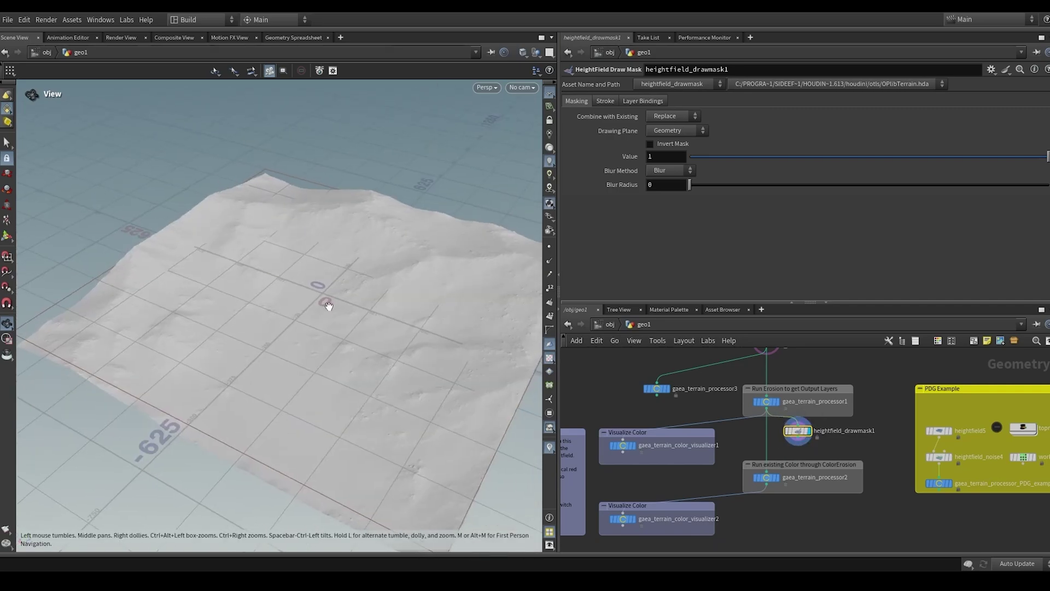
pyautogui.press('Return')
pyautogui.moveTo(358, 278)
pyautogui.mouseDown()
pyautogui.moveTo(202, 301)
pyautogui.moveTo(350, 451)
pyautogui.mouseUp()
pyautogui.moveTo(420, 439); pyautogui.dragTo(418, 314)
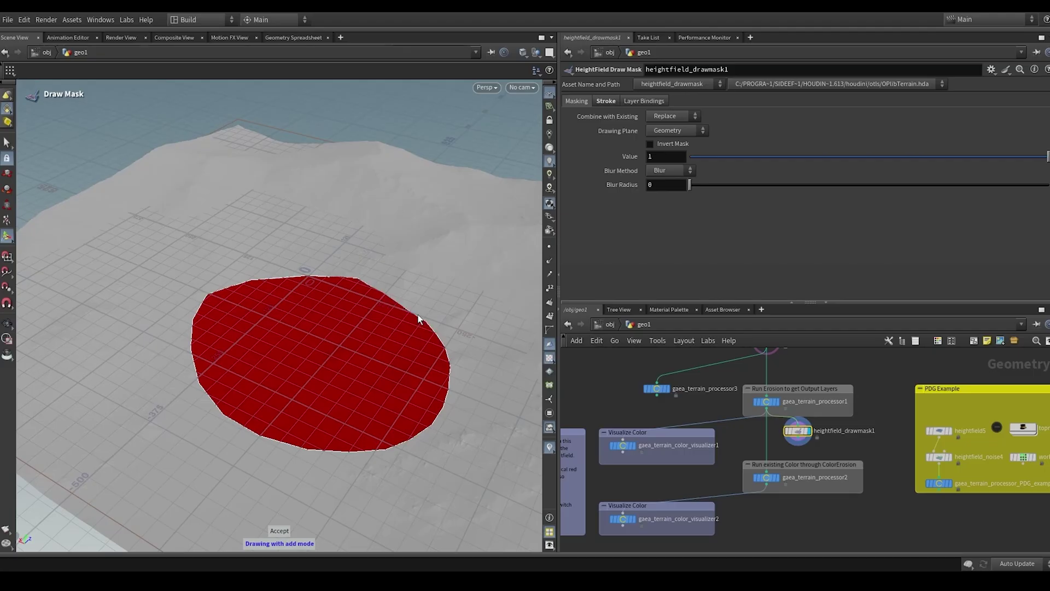
pyautogui.press('Escape')
pyautogui.scroll(5, 447, 278)
pyautogui.scroll(-5, 438, 339)
pyautogui.moveTo(428, 398); pyautogui.dragTo(476, 351)
pyautogui.moveTo(323, 425); pyautogui.dragTo(429, 392)
pyautogui.scroll(3, 836, 455)
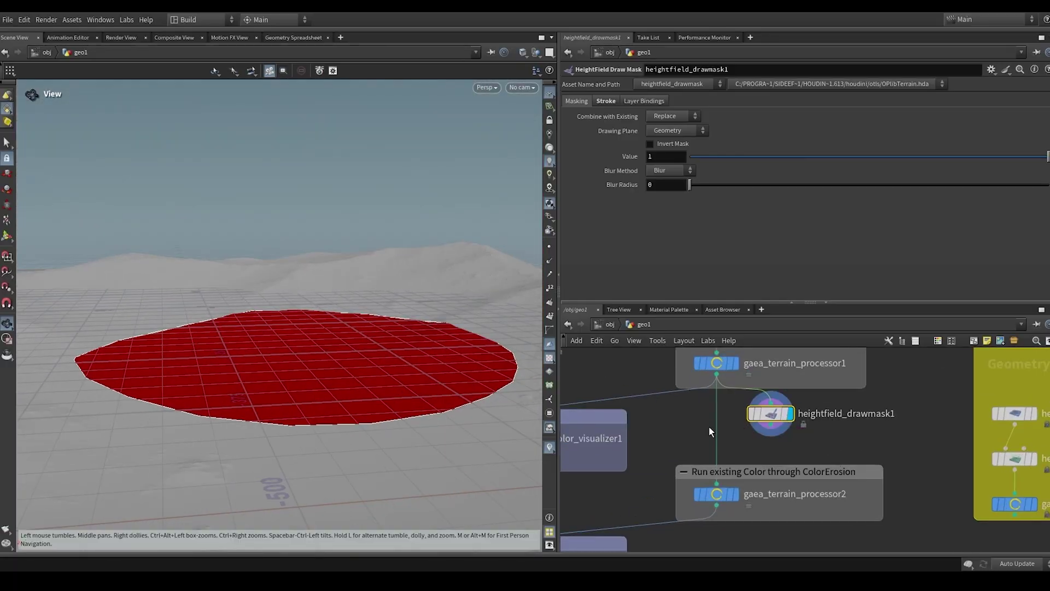
# Step: Examine heightfield_drawmask1's node info for its grid volumes
pyautogui.moveTo(664, 425); pyautogui.dragTo(740, 427, button='middle')
pyautogui.click(841, 419)
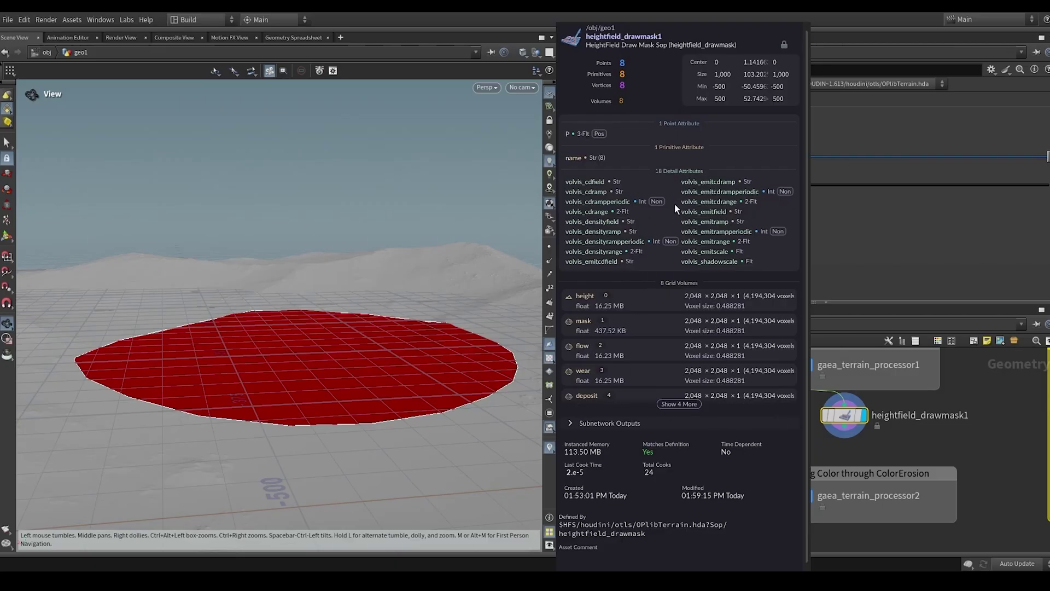
pyautogui.moveTo(315, 398); pyautogui.dragTo(532, 406)
# Step: Display gaea_terrain_color_visualizer1 in the viewport and show its parameters
pyautogui.moveTo(593, 382); pyautogui.dragTo(734, 382, button='middle')
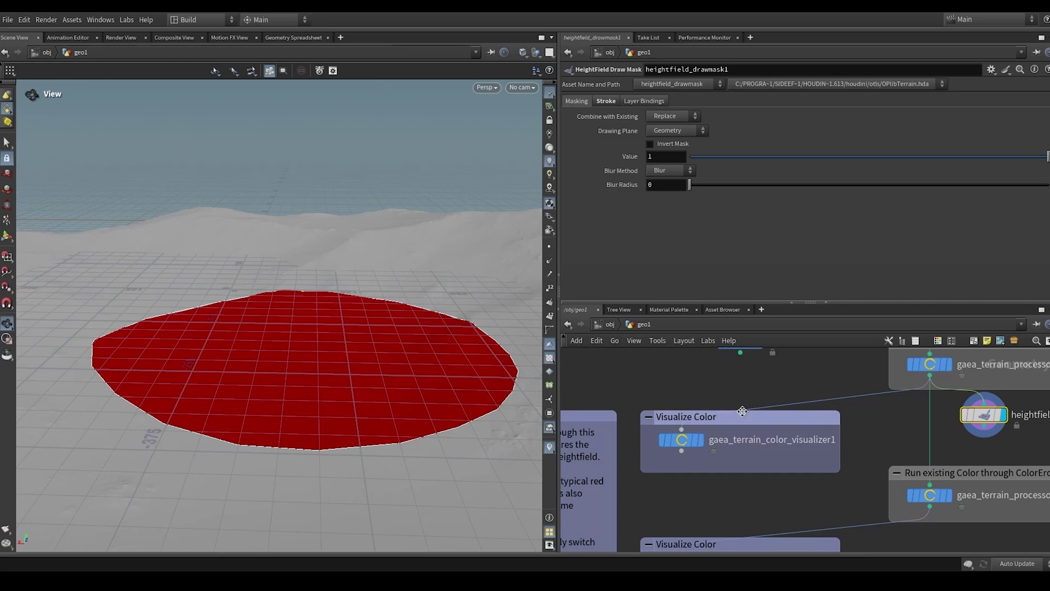
pyautogui.click(683, 440)
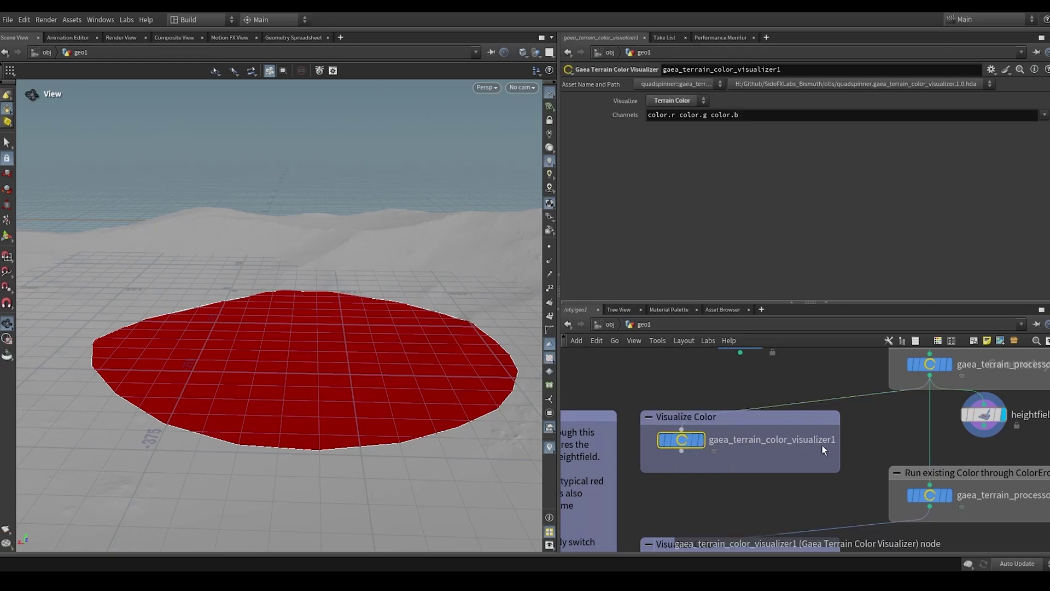
pyautogui.click(700, 440)
pyautogui.moveTo(364, 311); pyautogui.dragTo(359, 359)
pyautogui.moveTo(438, 347); pyautogui.dragTo(399, 368)
# Step: Review the Visualize options of gaea_terrain_color_visualizer1, keeping Terrain Color selected
pyautogui.moveTo(978, 448); pyautogui.dragTo(908, 444, button='middle')
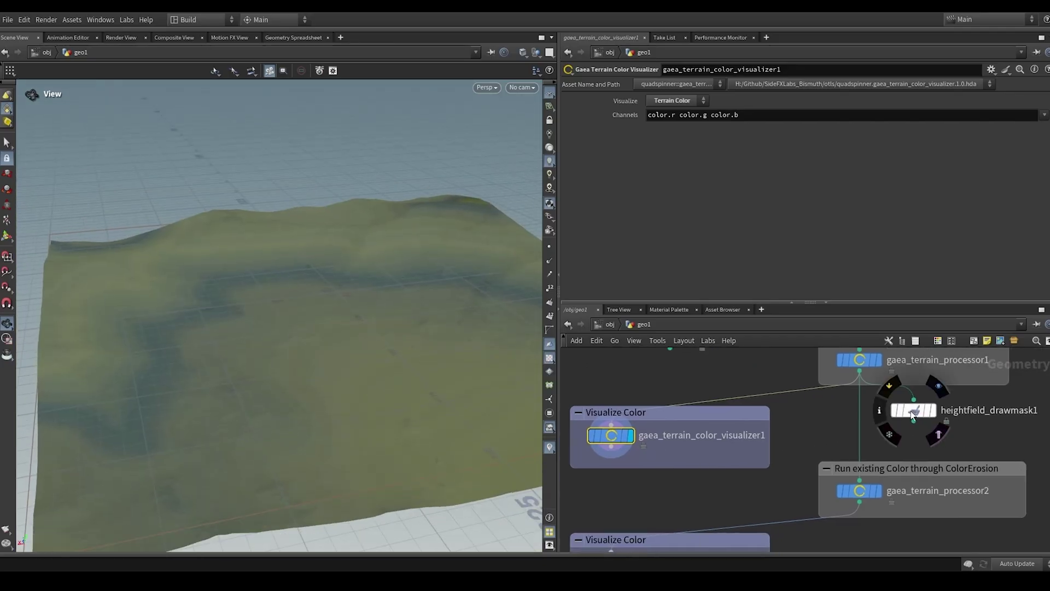
pyautogui.click(923, 411)
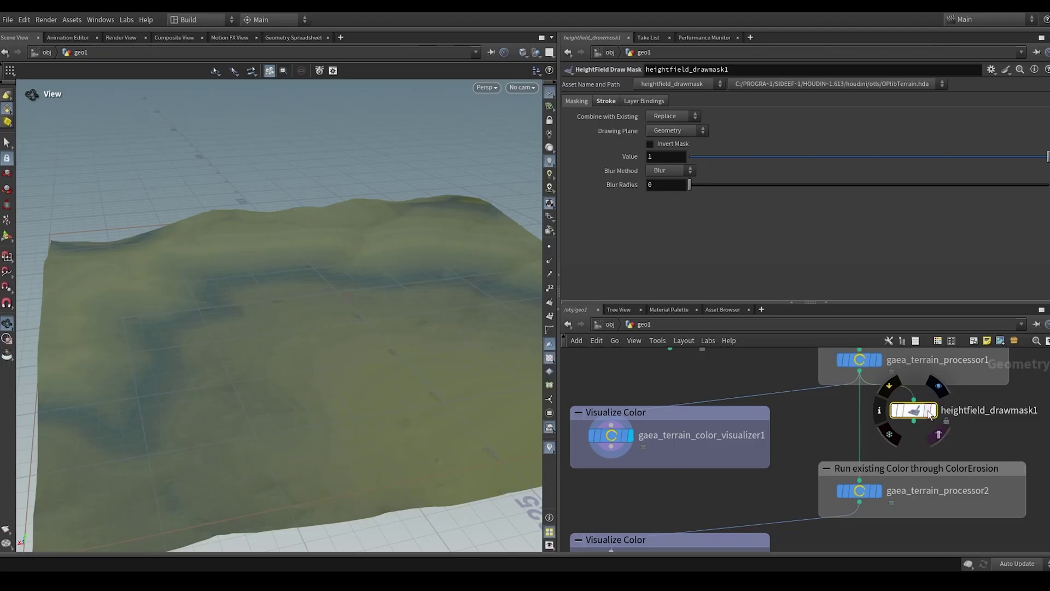
pyautogui.click(612, 434)
pyautogui.moveTo(398, 264)
pyautogui.mouseDown()
pyautogui.moveTo(356, 326)
pyautogui.moveTo(416, 269)
pyautogui.mouseUp()
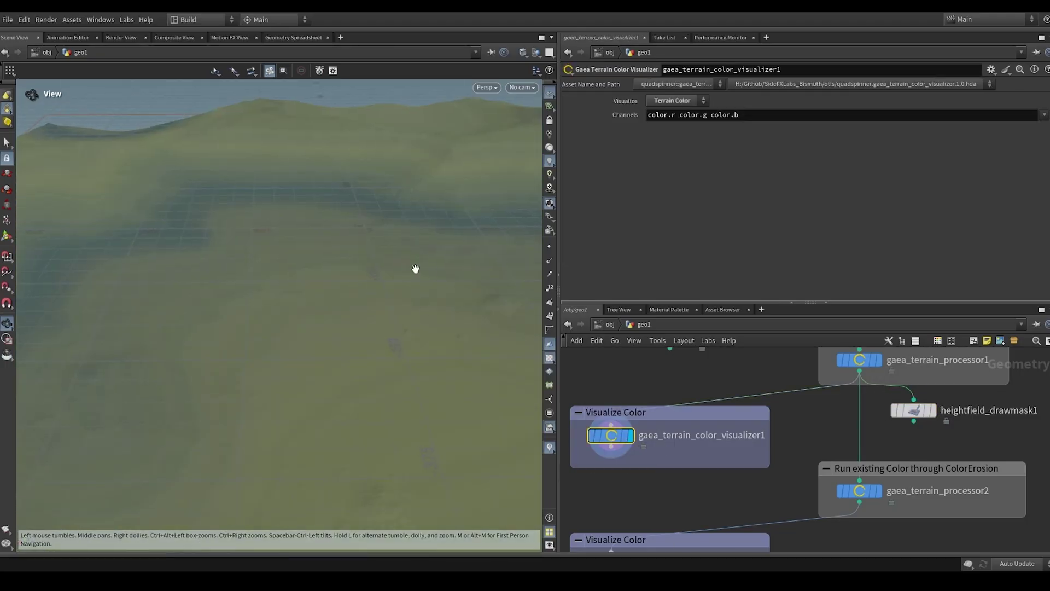
pyautogui.click(676, 101)
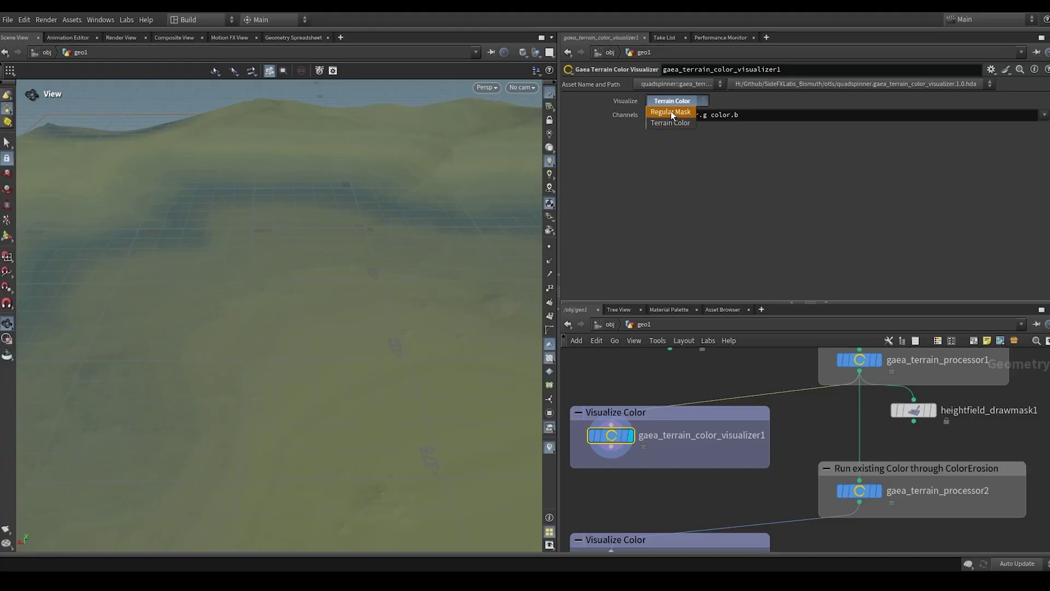
pyautogui.click(627, 101)
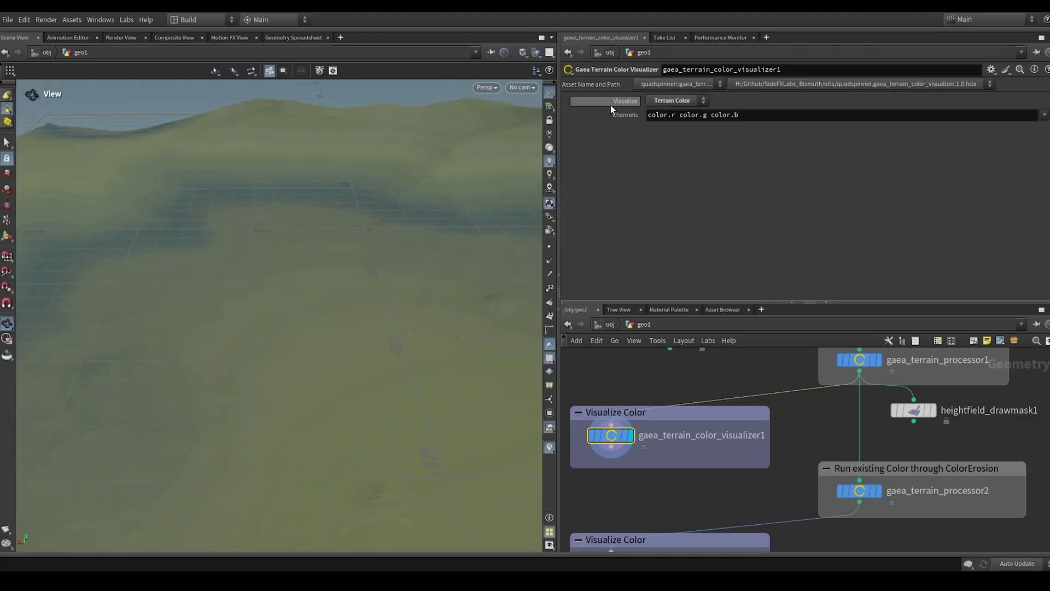
pyautogui.click(686, 103)
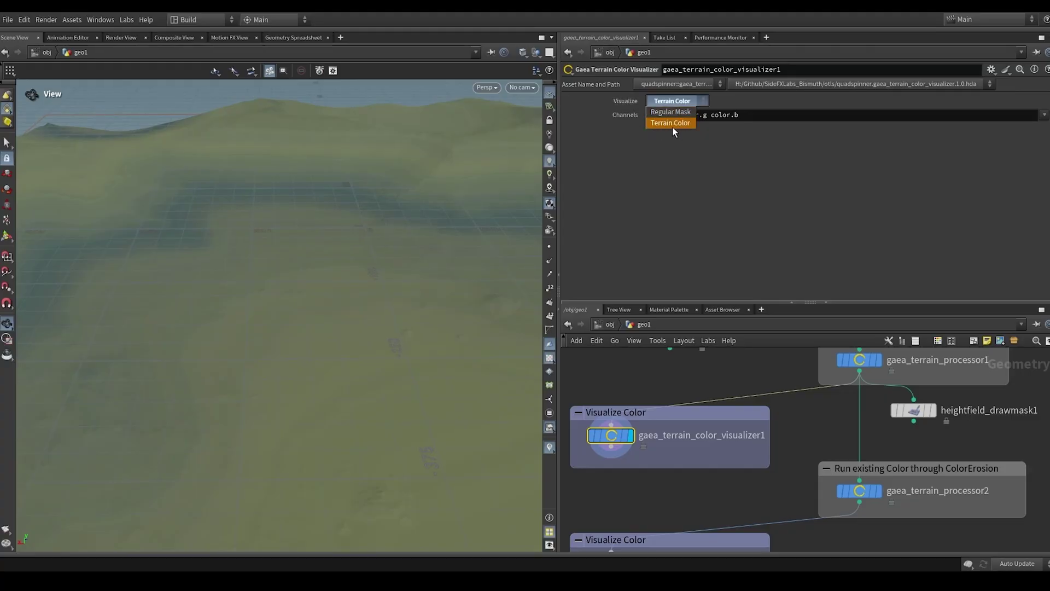
pyautogui.click(673, 124)
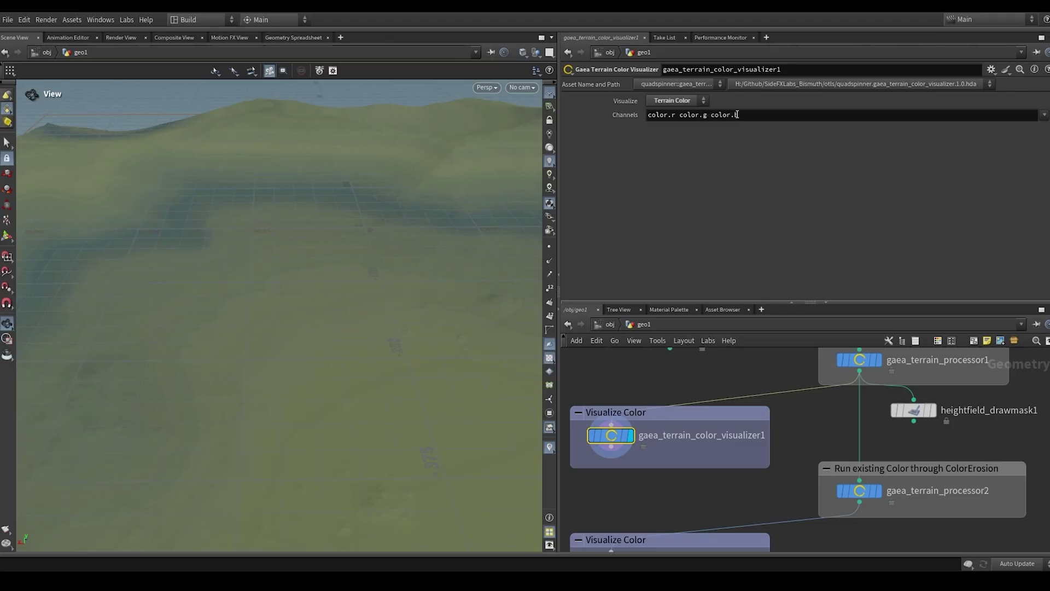
# Step: Set gaea_terrain_color_visualizer1 to visualize Regular Mask and feed it from heightfield_drawmask1
pyautogui.click(685, 102)
pyautogui.click(661, 113)
pyautogui.moveTo(487, 199); pyautogui.dragTo(339, 324)
pyautogui.moveTo(913, 421); pyautogui.dragTo(623, 424)
pyautogui.moveTo(458, 377); pyautogui.dragTo(412, 317)
# Step: Switch gaea_terrain_color_visualizer1 back to Terrain Color and examine the colored terrain
pyautogui.click(673, 101)
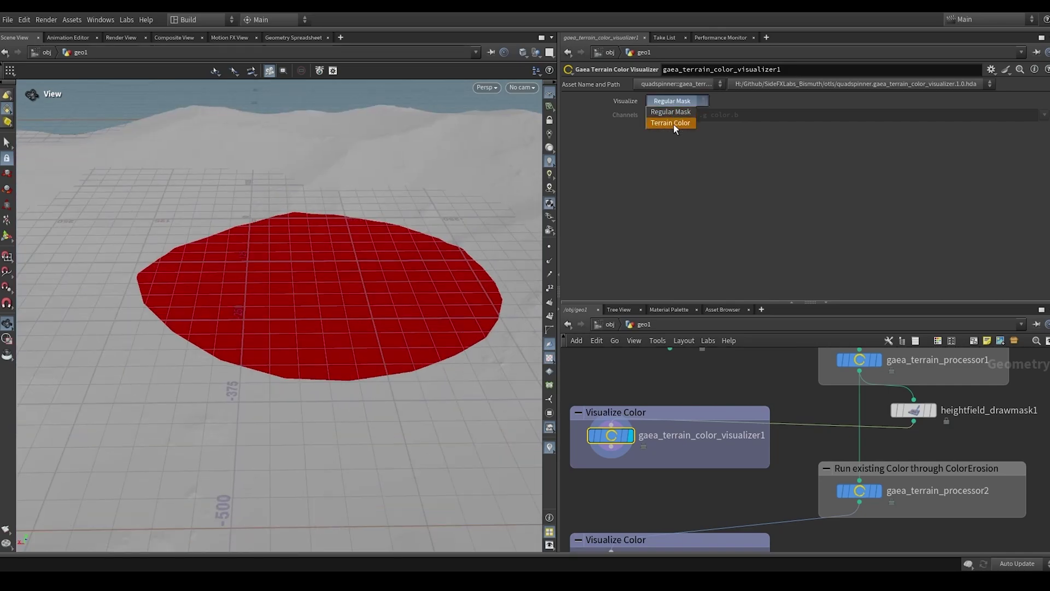
pyautogui.click(674, 124)
pyautogui.click(675, 113)
pyautogui.click(675, 104)
pyautogui.click(674, 114)
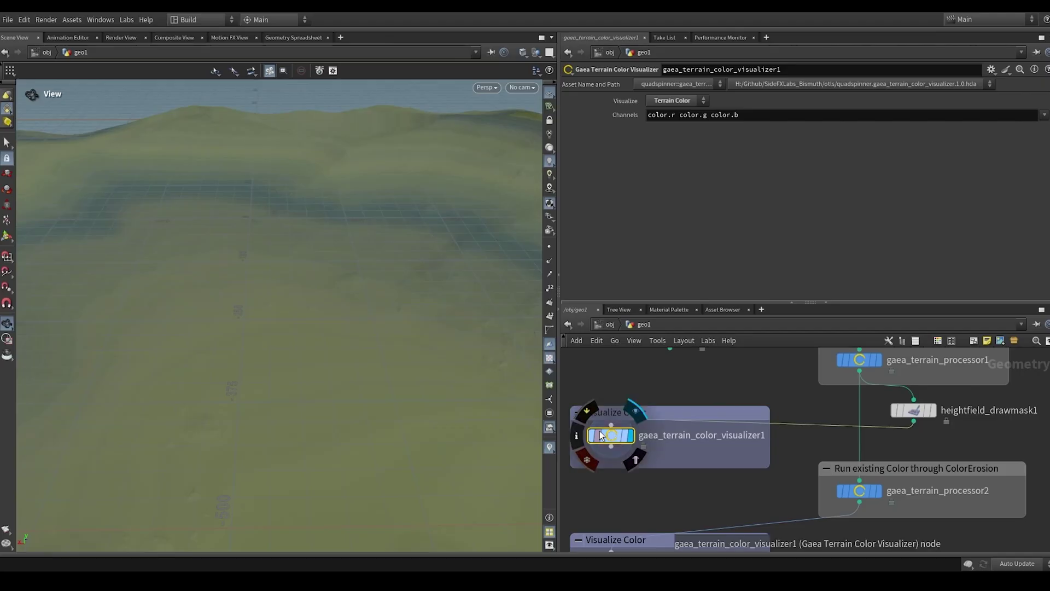
pyautogui.click(670, 100)
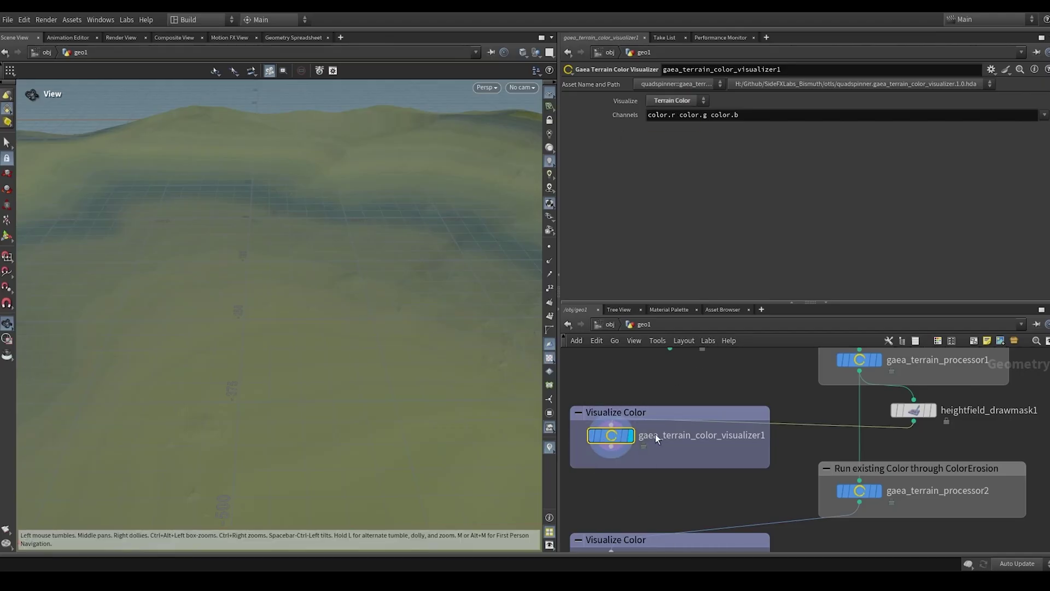
pyautogui.moveTo(611, 441)
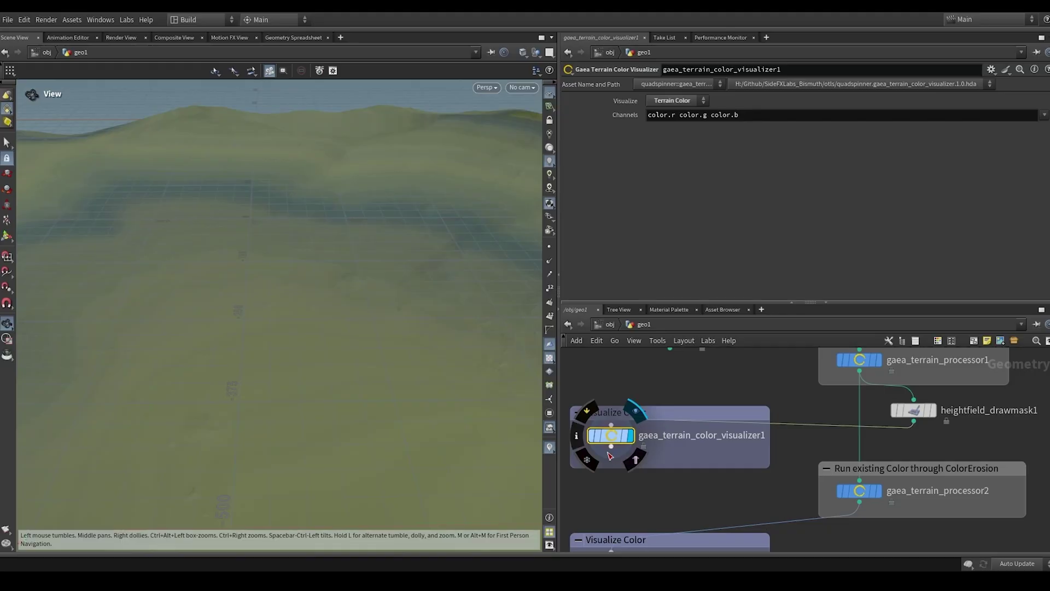
pyautogui.scroll(-5, 430, 252)
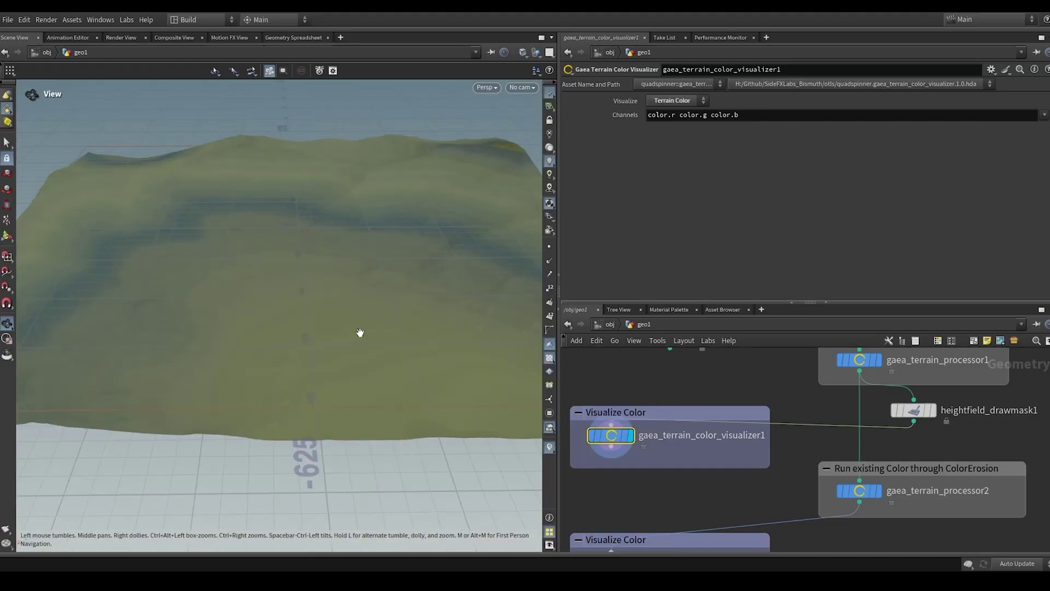
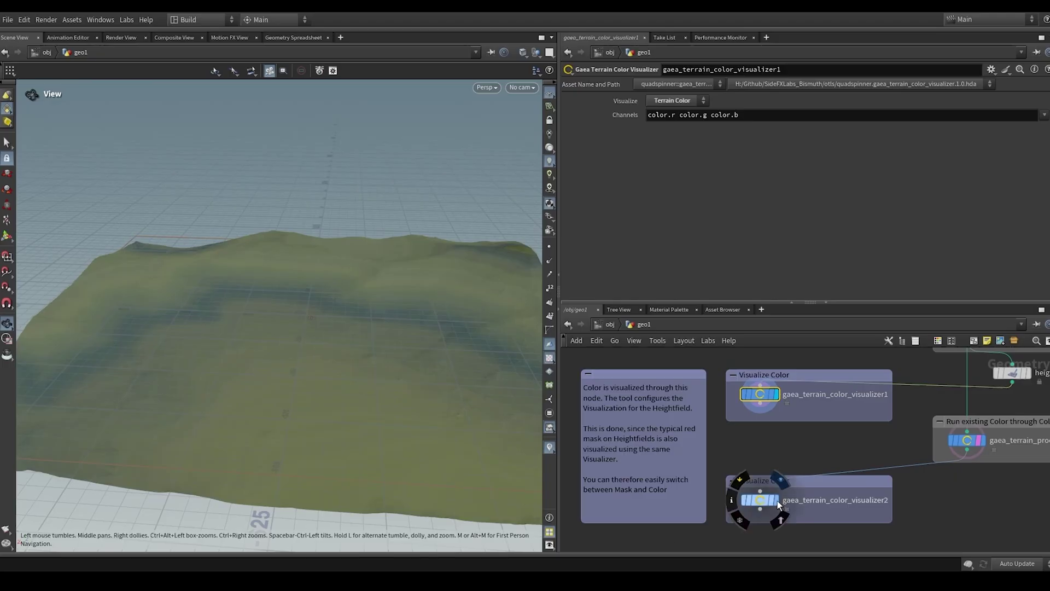
# Step: Display gaea_terrain_color_visualizer2 in the viewport and show its parameters
pyautogui.click(776, 500)
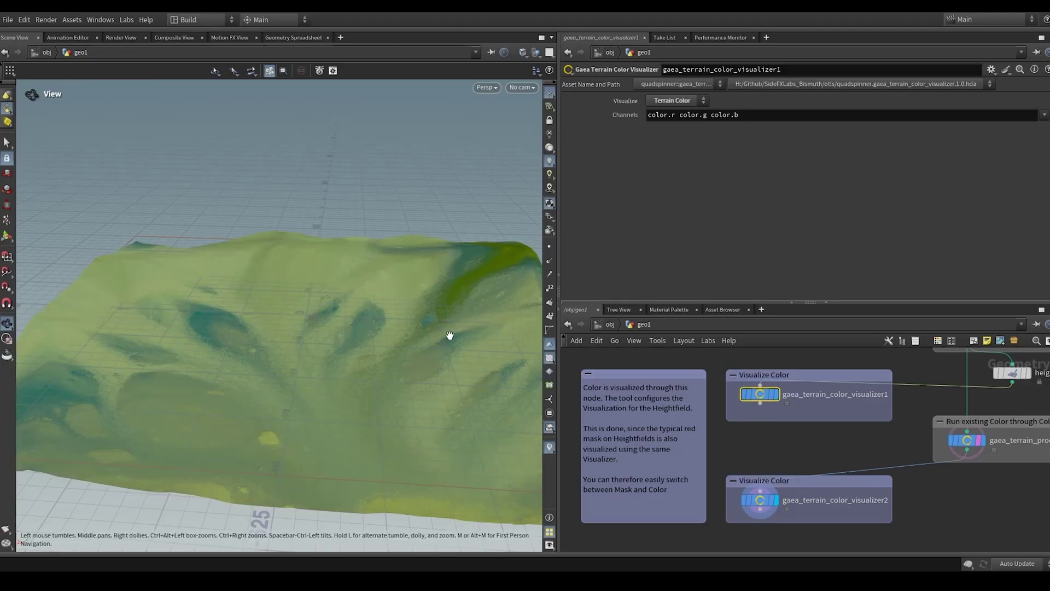
pyautogui.click(759, 500)
pyautogui.moveTo(949, 501); pyautogui.dragTo(851, 453, button='middle')
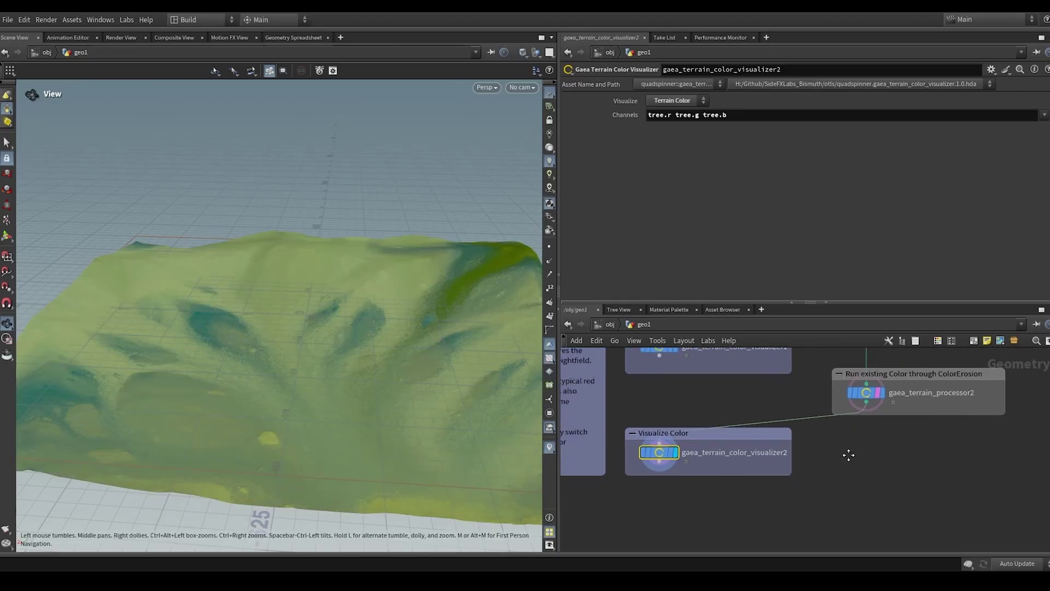
pyautogui.scroll(4, 661, 455)
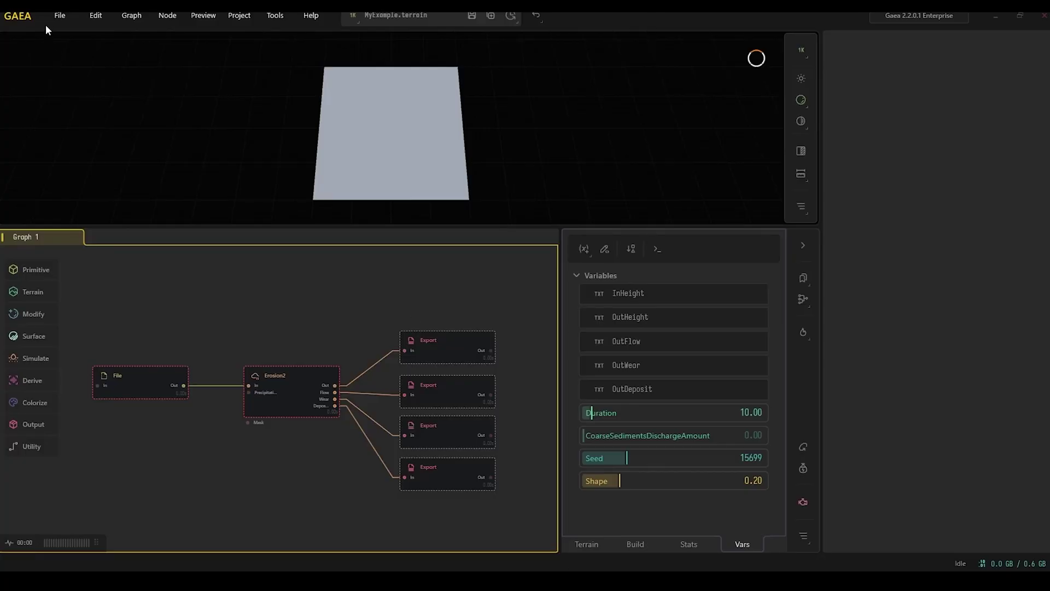
# Step: Switch to Gaea and open the recent ColorErosion terrain file
pyautogui.click(60, 16)
pyautogui.moveTo(152, 67)
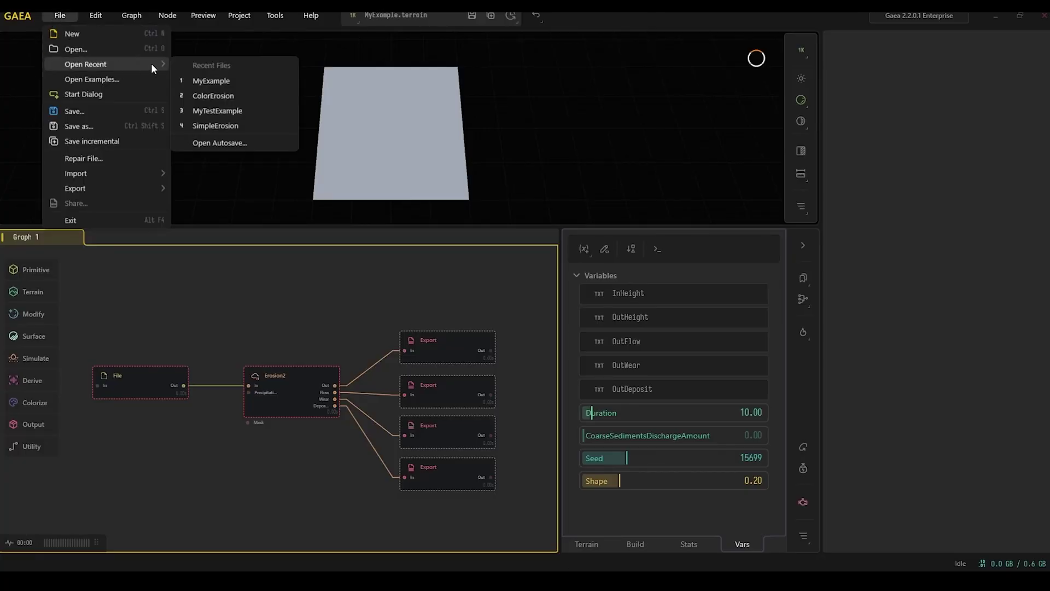
pyautogui.click(226, 95)
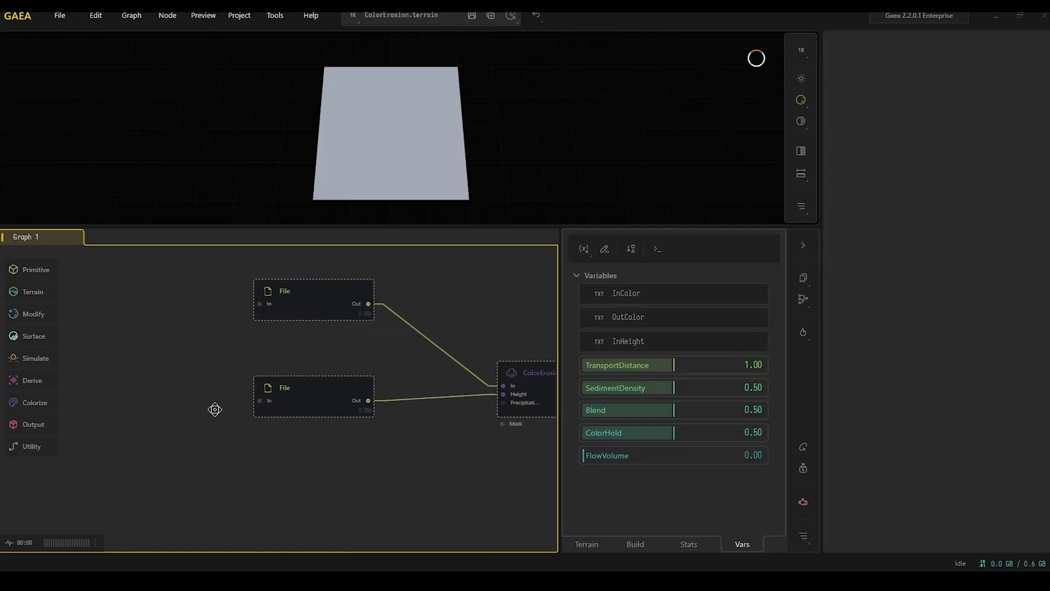
# Step: Examine the two File nodes feeding ColorErosion for their file variables and RGB settings
pyautogui.click(223, 336)
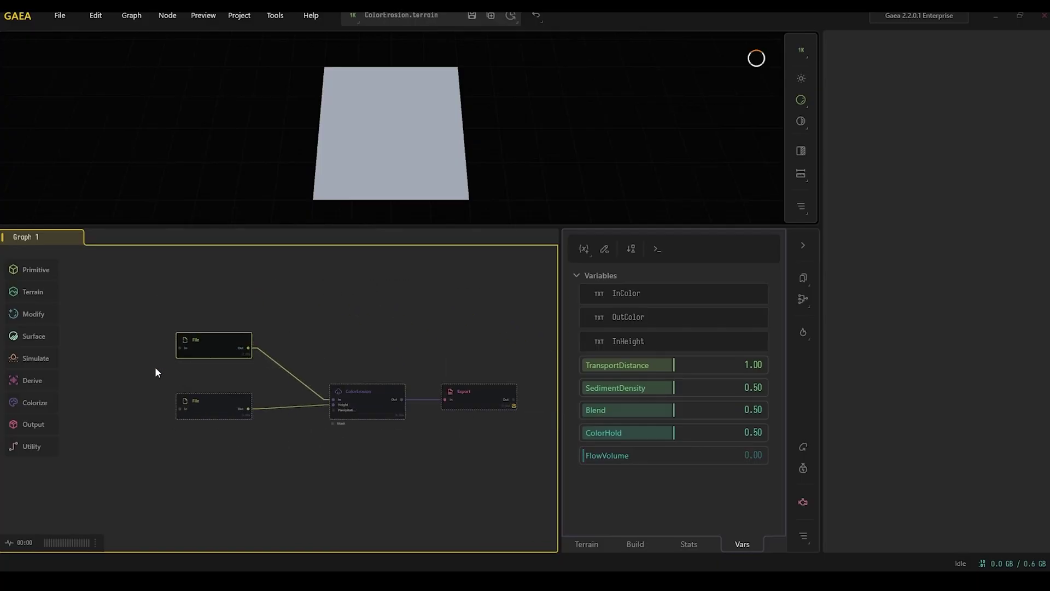
pyautogui.scroll(3, 208, 349)
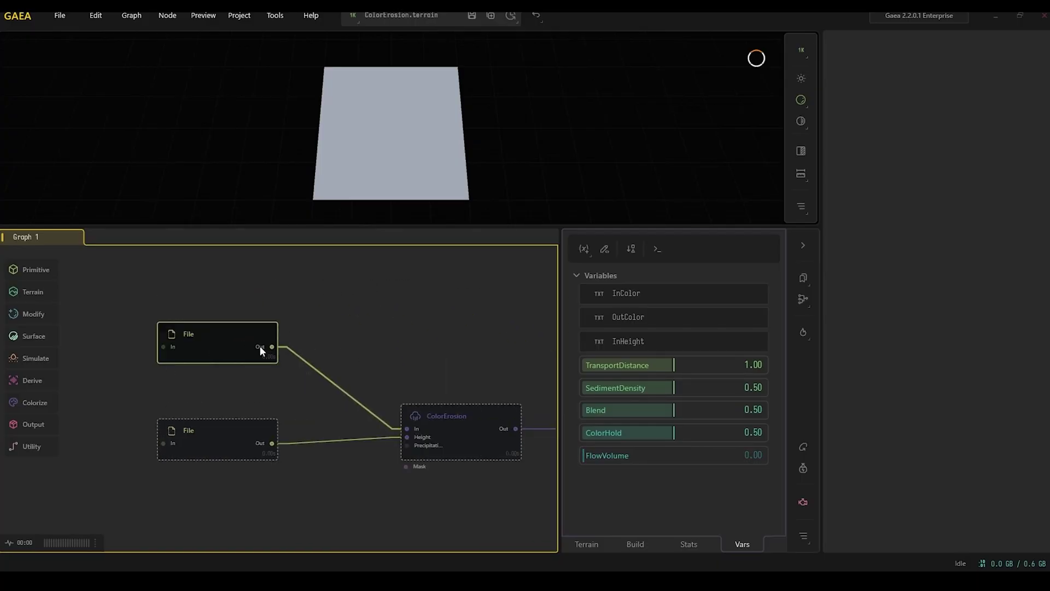
pyautogui.click(220, 440)
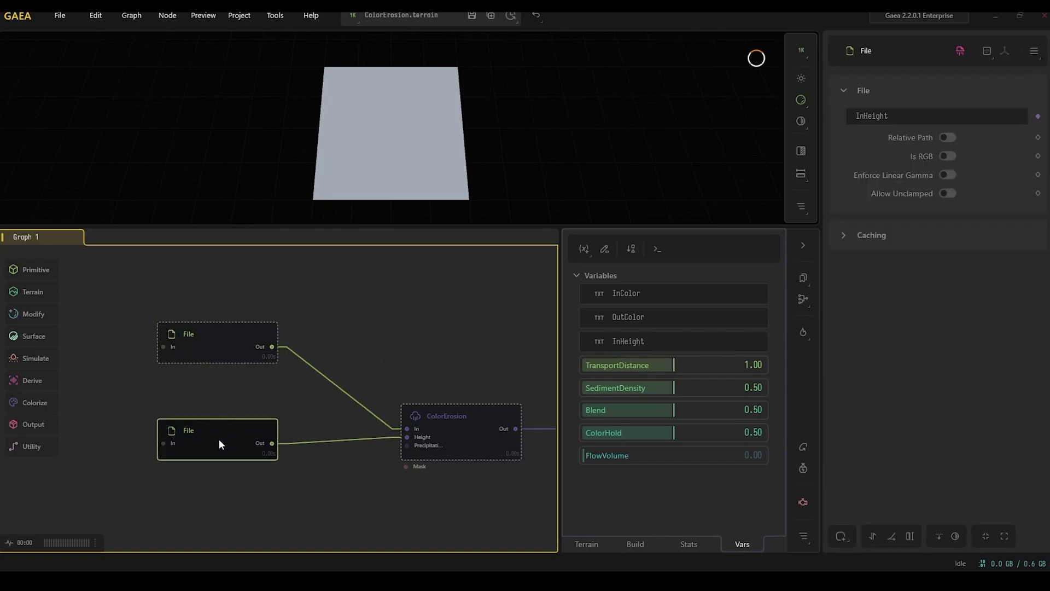
pyautogui.click(241, 342)
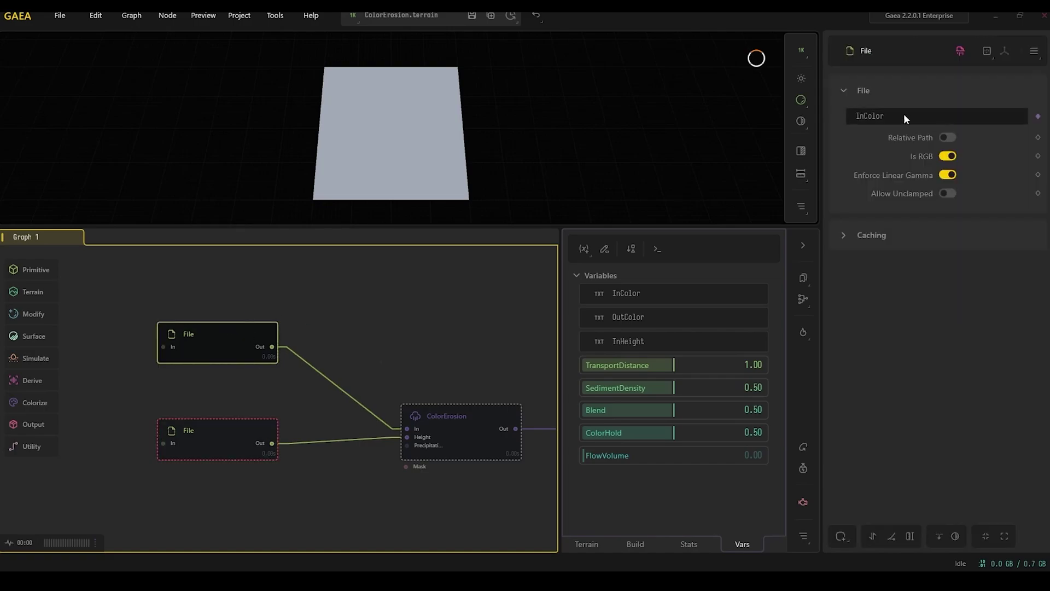
pyautogui.click(210, 444)
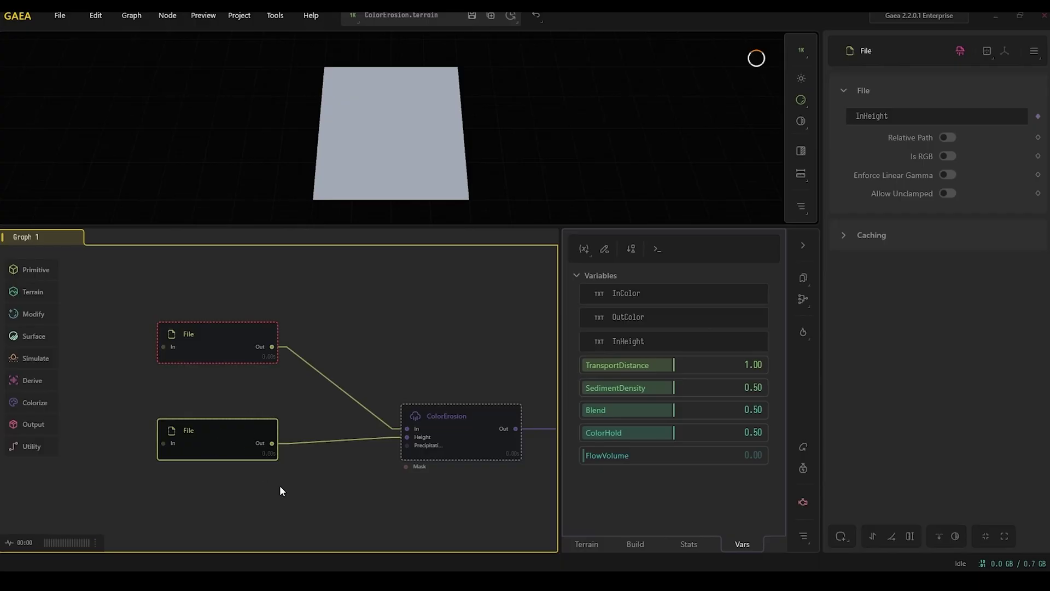
# Step: Examine the ColorErosion node's inputs and parameters, and inspect the Export node it feeds
pyautogui.moveTo(406, 478); pyautogui.dragTo(251, 457, button='middle')
pyautogui.scroll(4, 283, 435)
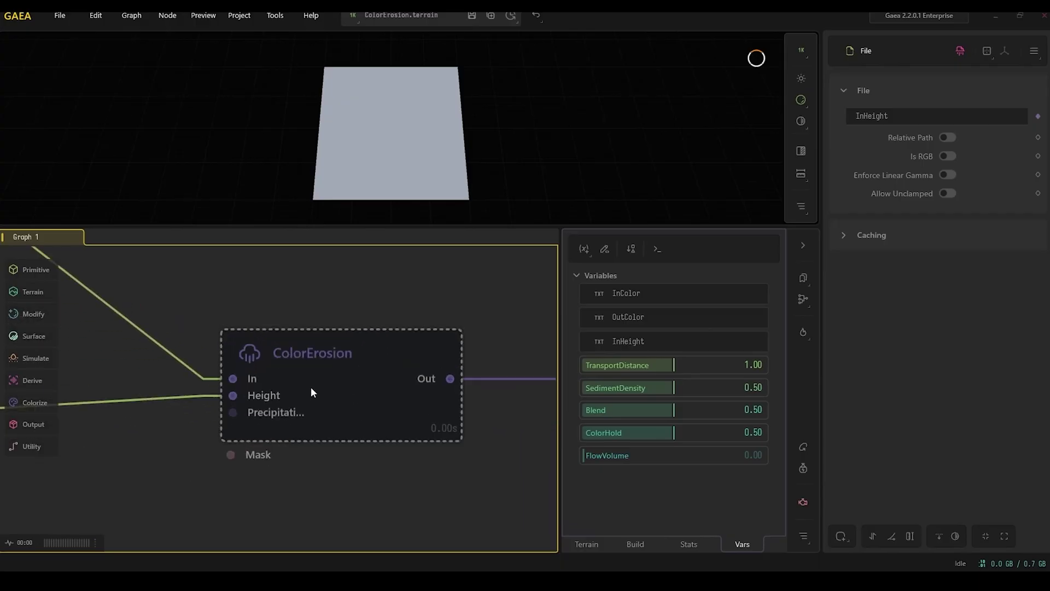
pyautogui.click(350, 368)
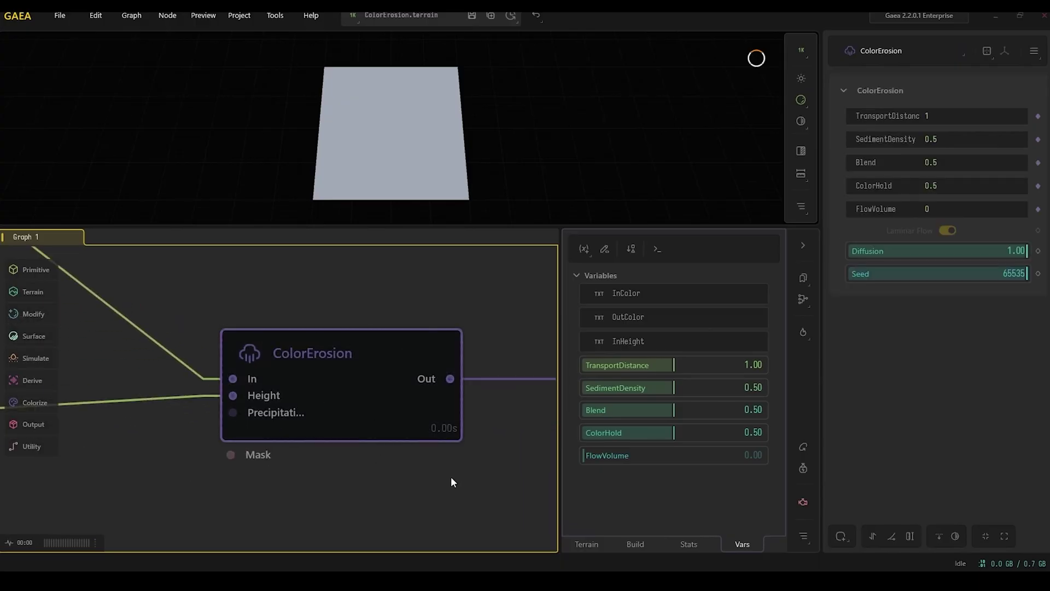
pyautogui.moveTo(451, 481); pyautogui.dragTo(277, 464, button='middle')
pyautogui.scroll(-4, 291, 461)
pyautogui.click(353, 417)
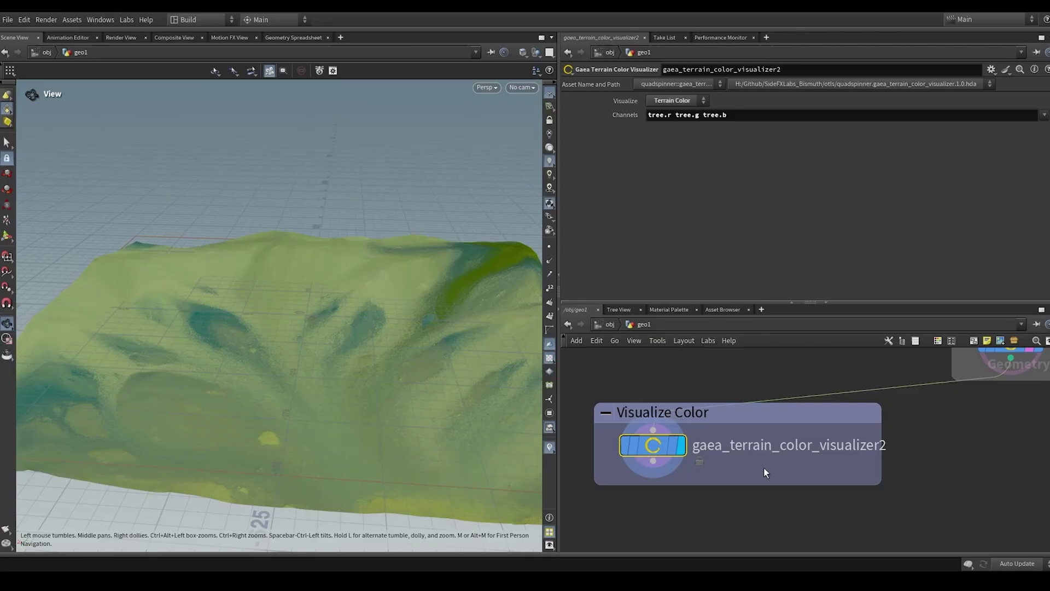
# Step: Switch back to Houdini, set gaea_terrain_processor2's OutColor layer binding to mycolor and check its node info
pyautogui.scroll(-3, 854, 457)
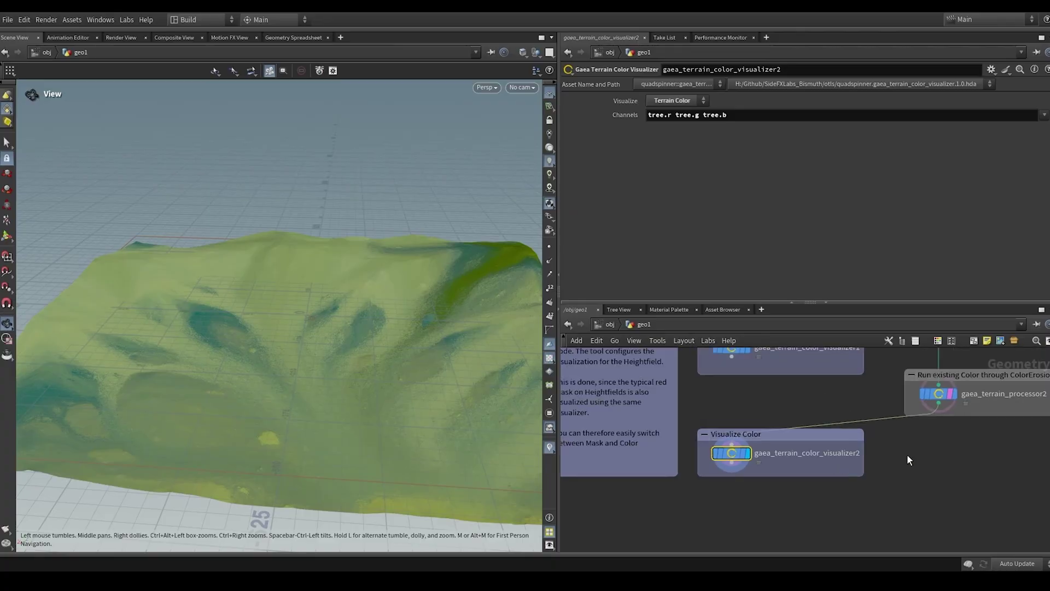
pyautogui.moveTo(907, 454); pyautogui.dragTo(821, 478, button='middle')
pyautogui.click(828, 434)
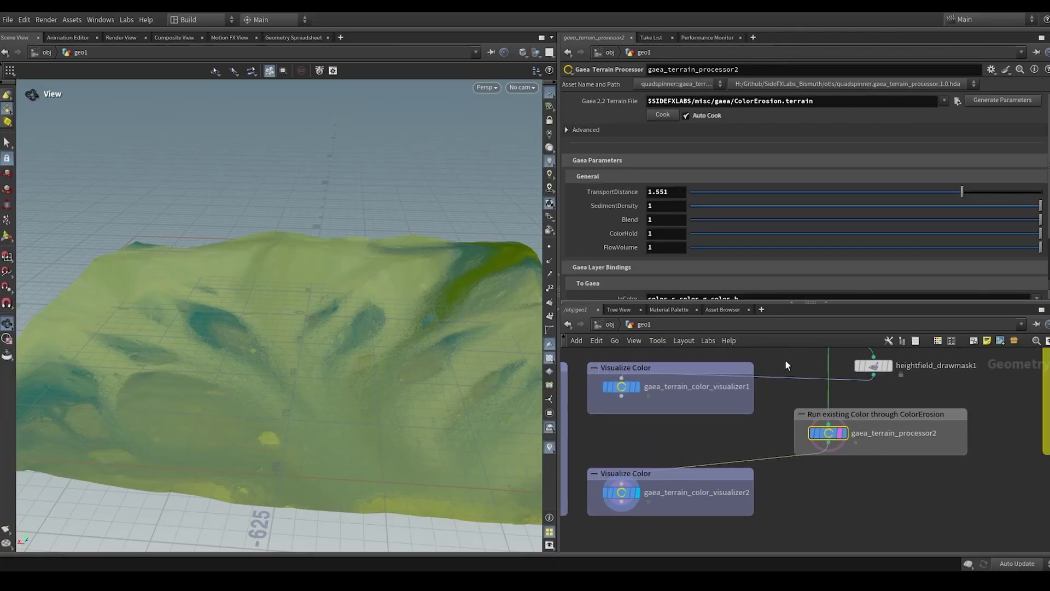
pyautogui.scroll(-3, 622, 244)
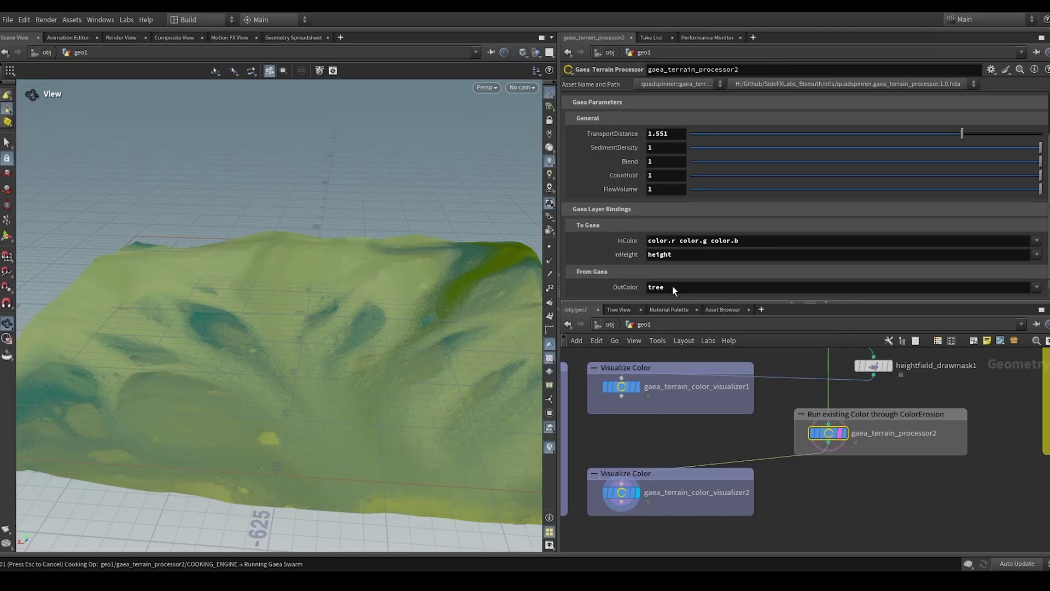
pyautogui.doubleClick(659, 289)
pyautogui.press('BackSpace')
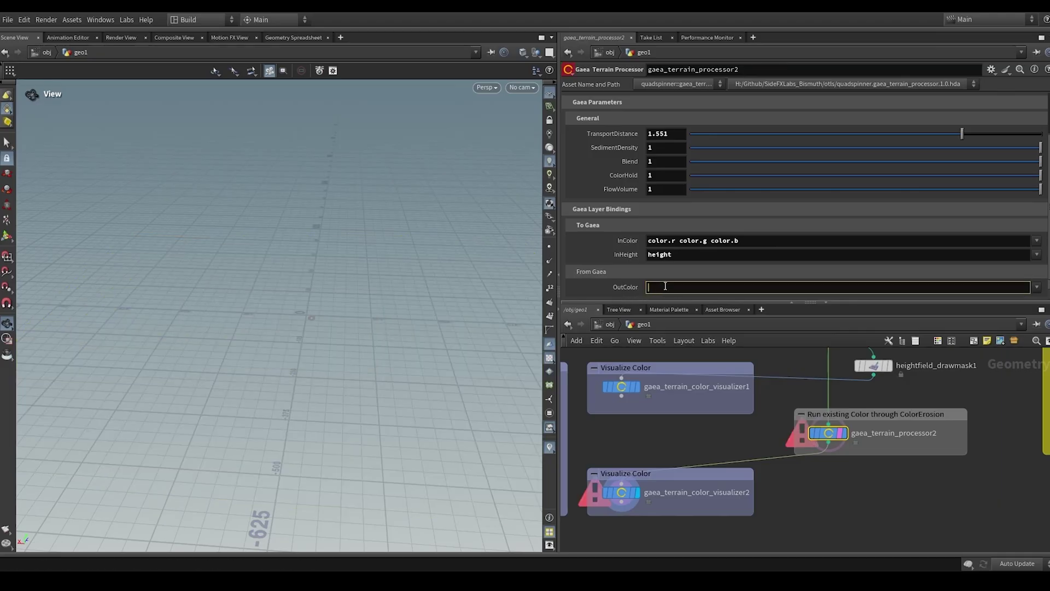
pyautogui.write('mycolor')
pyautogui.press('Return')
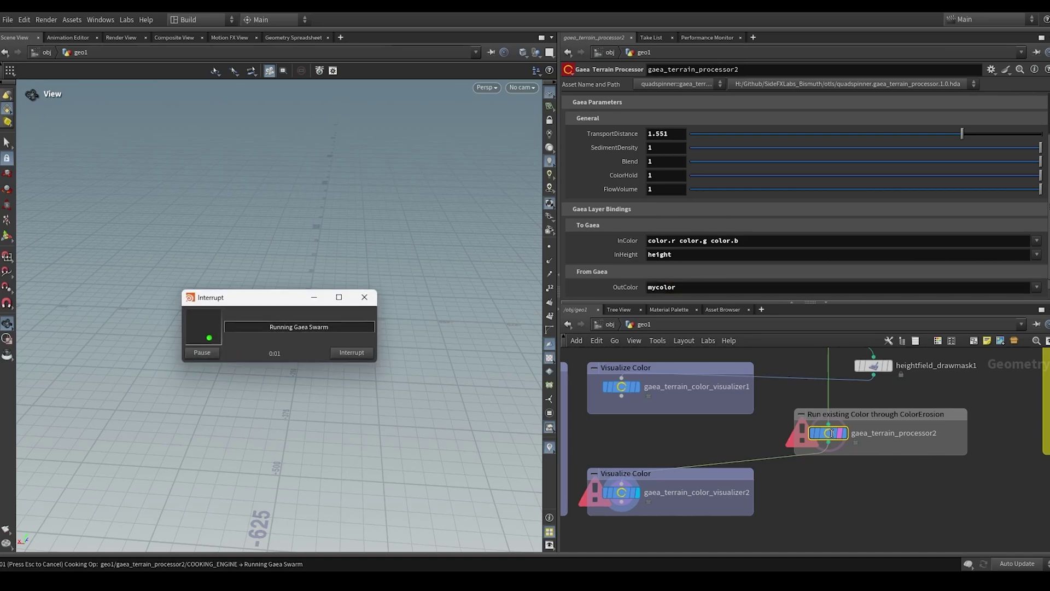
pyautogui.middleClick(830, 434)
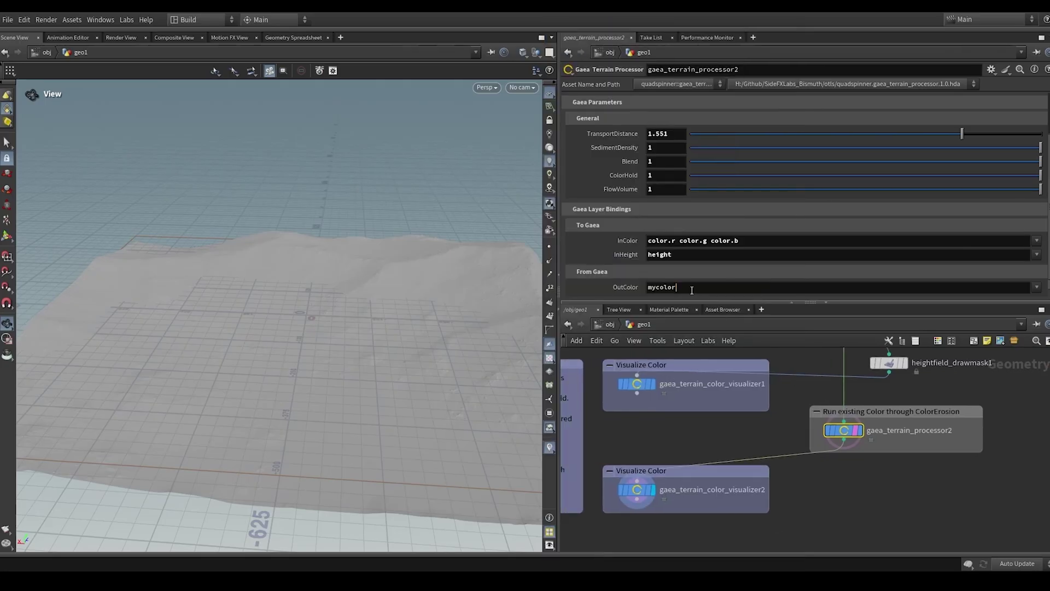
# Step: Set gaea_terrain_color_visualizer2's channels to mycolor.r mycolor.g mycolor.b, reusing the layer name from gaea_terrain_processor2's OutColor binding
pyautogui.doubleClick(659, 287)
pyautogui.hotkey('ctrl', 'c')
pyautogui.click(635, 488)
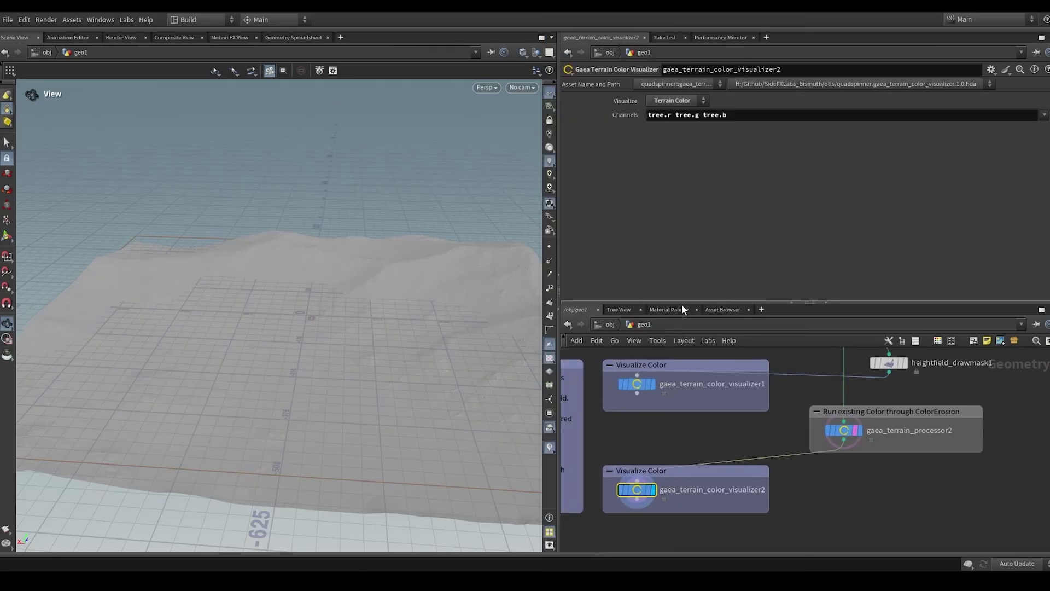
pyautogui.doubleClick(658, 115)
pyautogui.hotkey('ctrl', 'v')
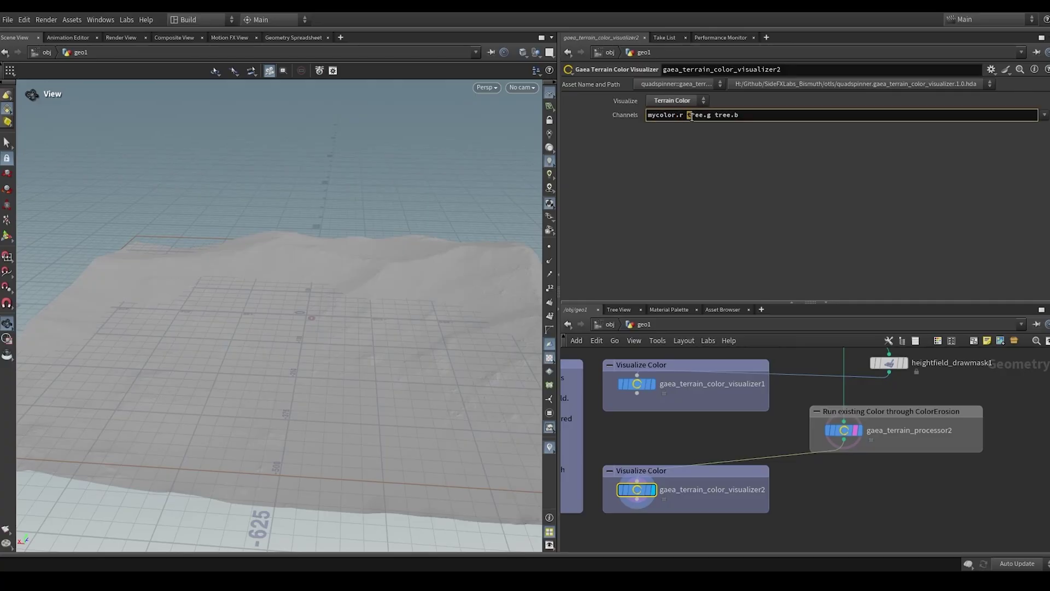
pyautogui.doubleClick(695, 115)
pyautogui.hotkey('ctrl', 'v')
pyautogui.doubleClick(733, 115)
pyautogui.hotkey('ctrl', 'v')
pyautogui.press('Return')
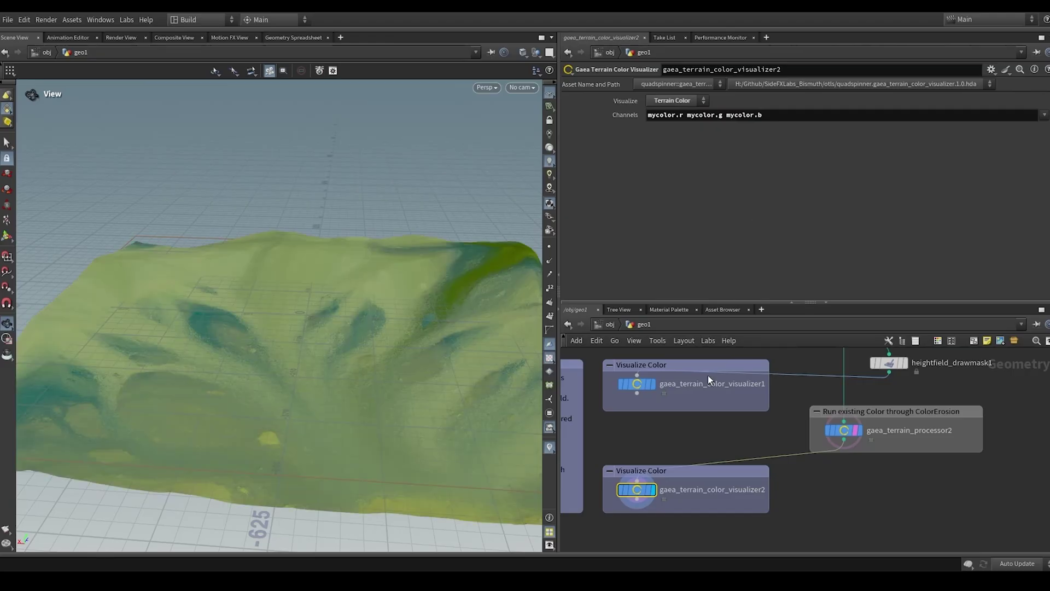
pyautogui.moveTo(387, 312); pyautogui.dragTo(404, 298)
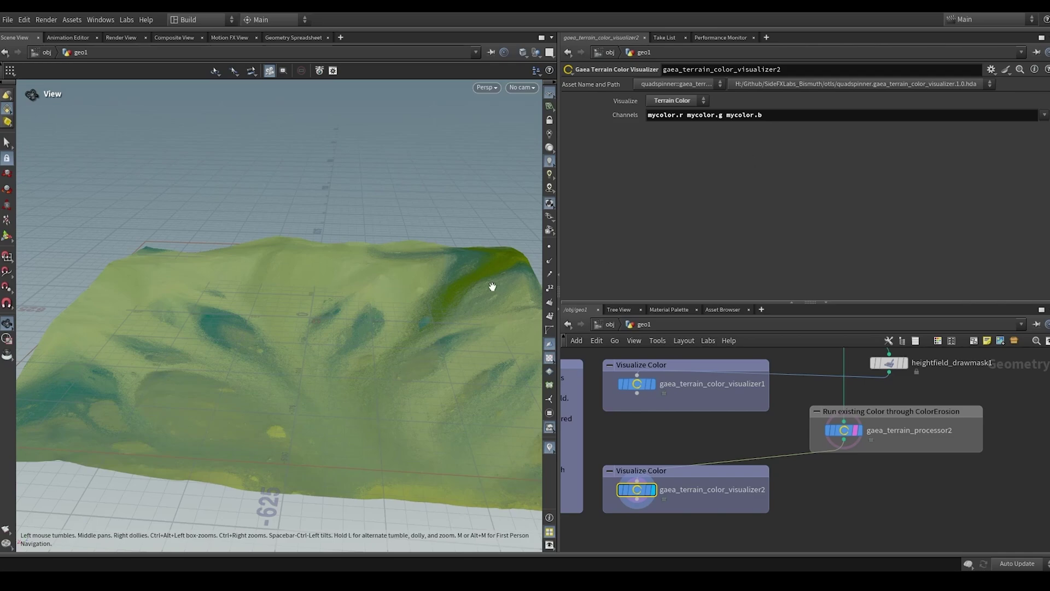
pyautogui.moveTo(492, 286); pyautogui.dragTo(405, 234)
# Step: Examine the separate color.r, color.g and color.b channels in gaea_terrain_processor2's InColor layer binding
pyautogui.scroll(-5, 984, 473)
pyautogui.moveTo(985, 487); pyautogui.dragTo(888, 496, button='middle')
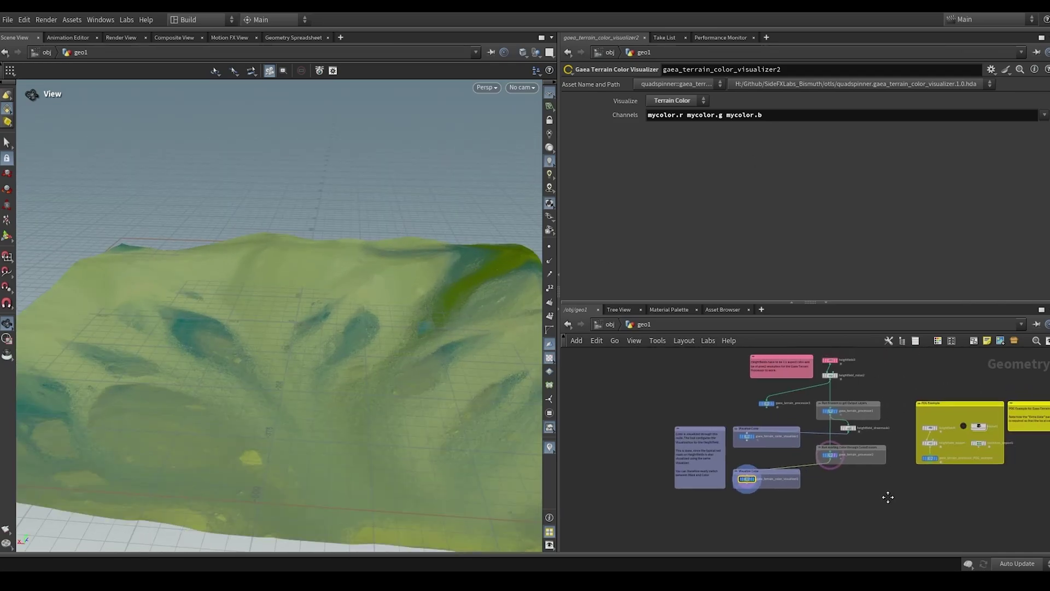
pyautogui.scroll(5, 877, 473)
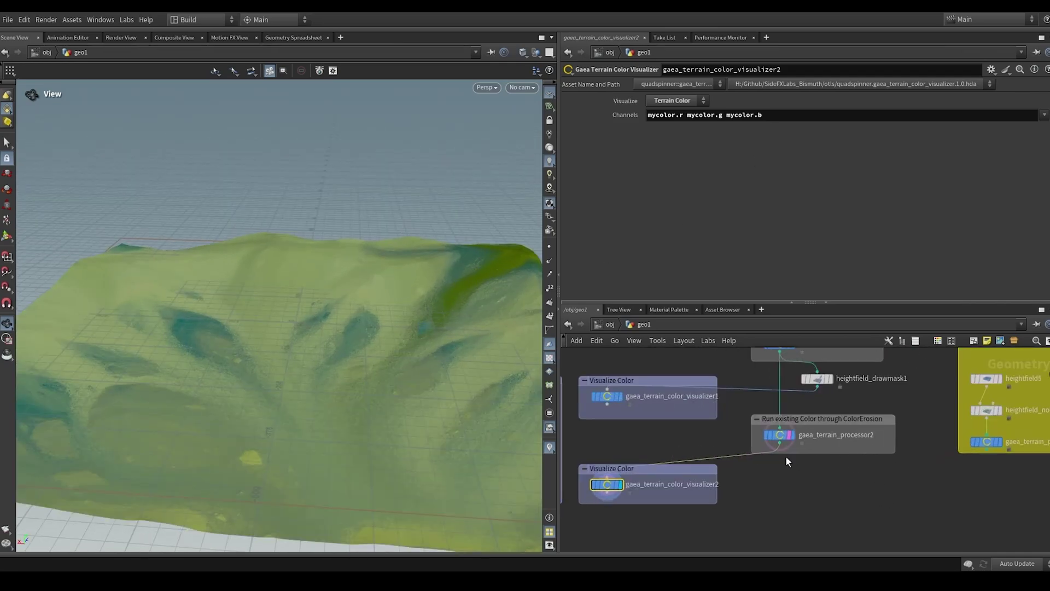
pyautogui.moveTo(786, 463); pyautogui.dragTo(791, 506, button='middle')
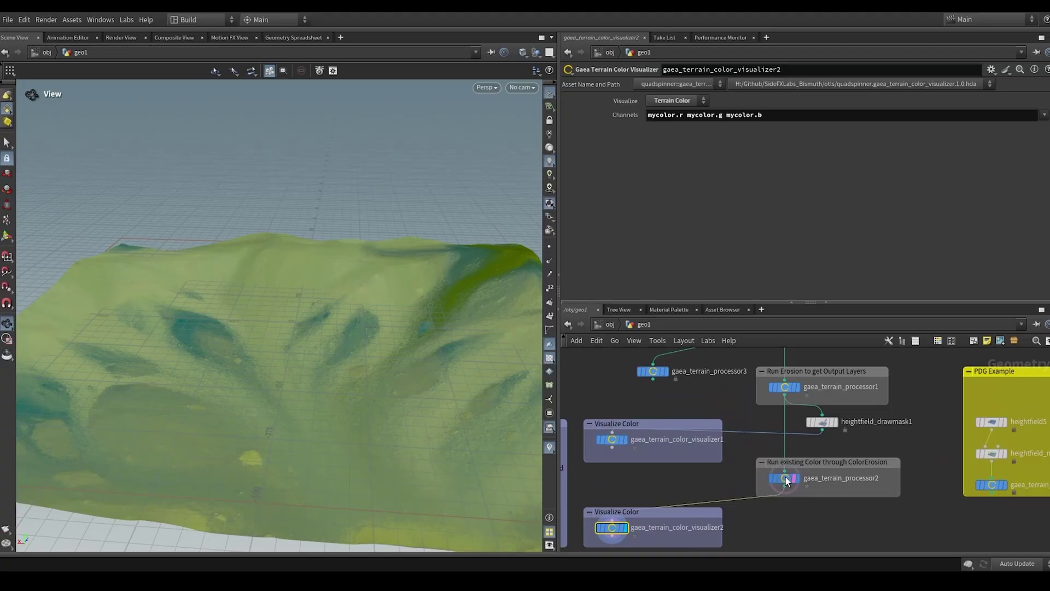
pyautogui.click(786, 479)
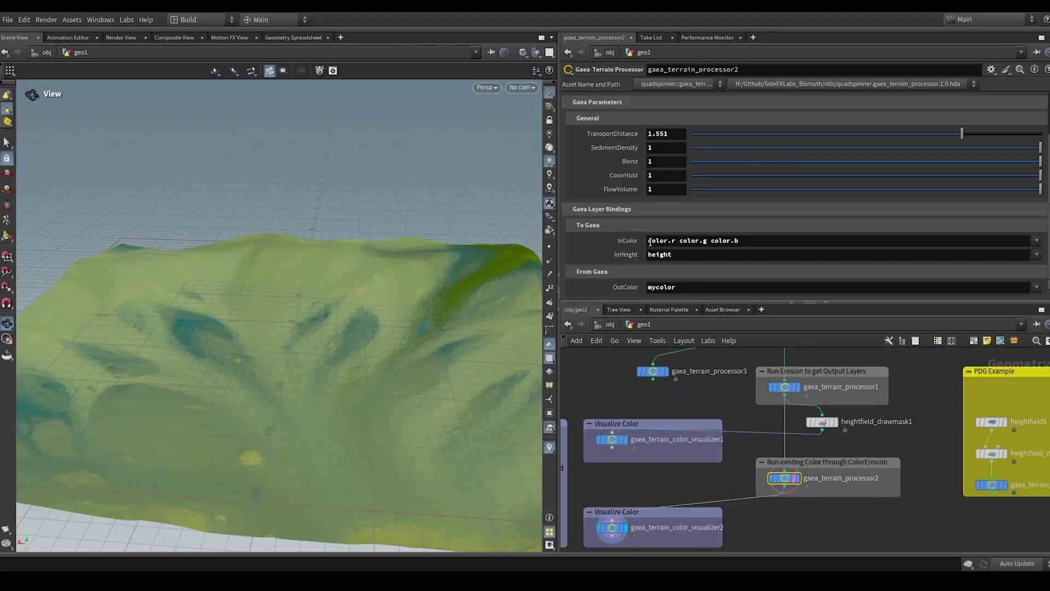
pyautogui.moveTo(650, 243); pyautogui.dragTo(666, 242)
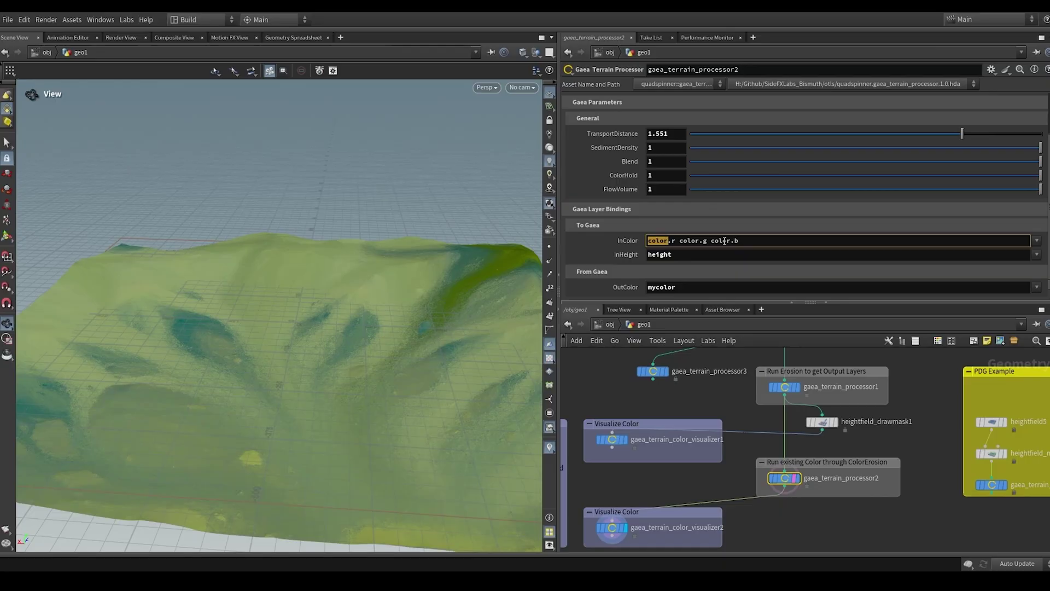
pyautogui.doubleClick(675, 243)
pyautogui.doubleClick(693, 241)
pyautogui.moveTo(741, 241); pyautogui.dragTo(712, 240)
pyautogui.moveTo(924, 498); pyautogui.dragTo(626, 498, button='middle')
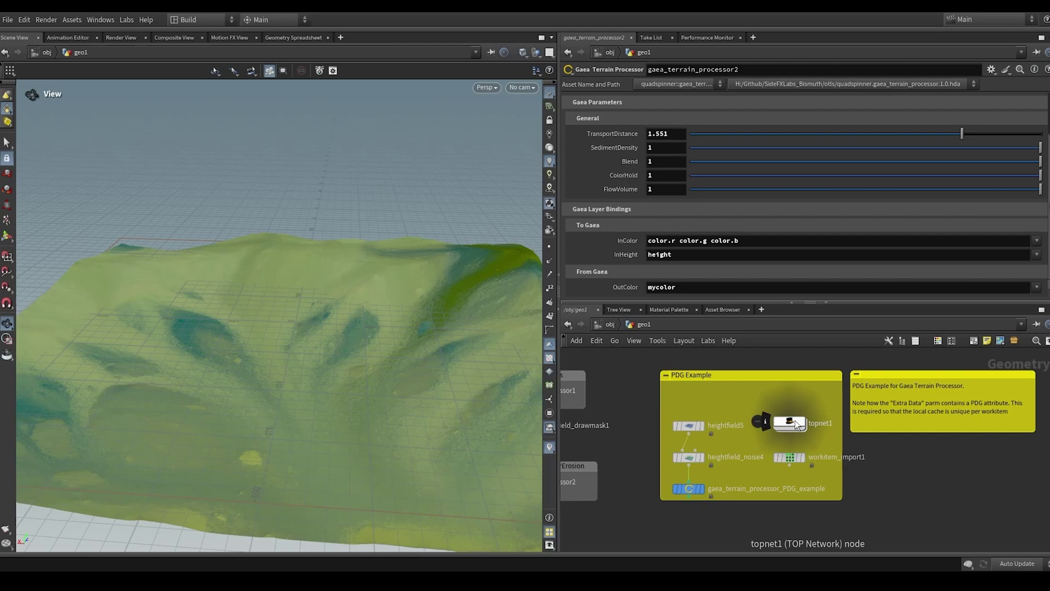
pyautogui.scroll(2, 738, 470)
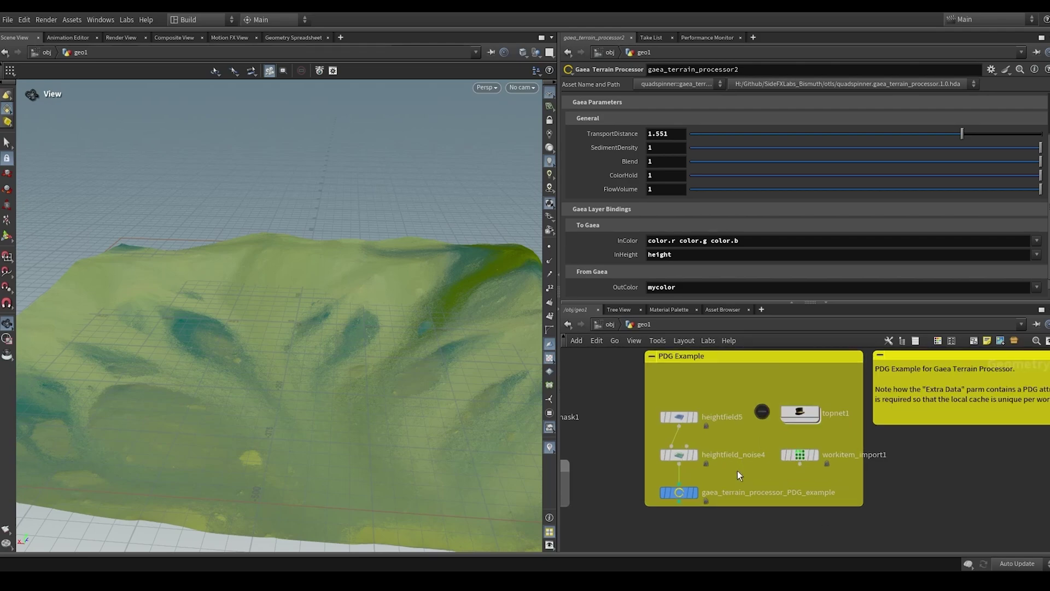
pyautogui.scroll(2, 746, 484)
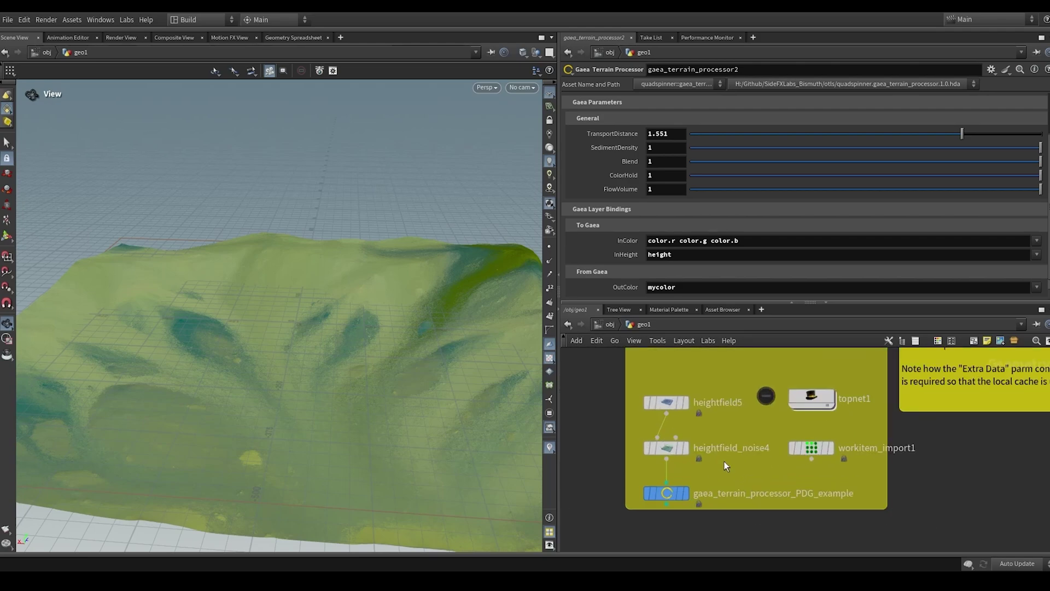
pyautogui.click(666, 493)
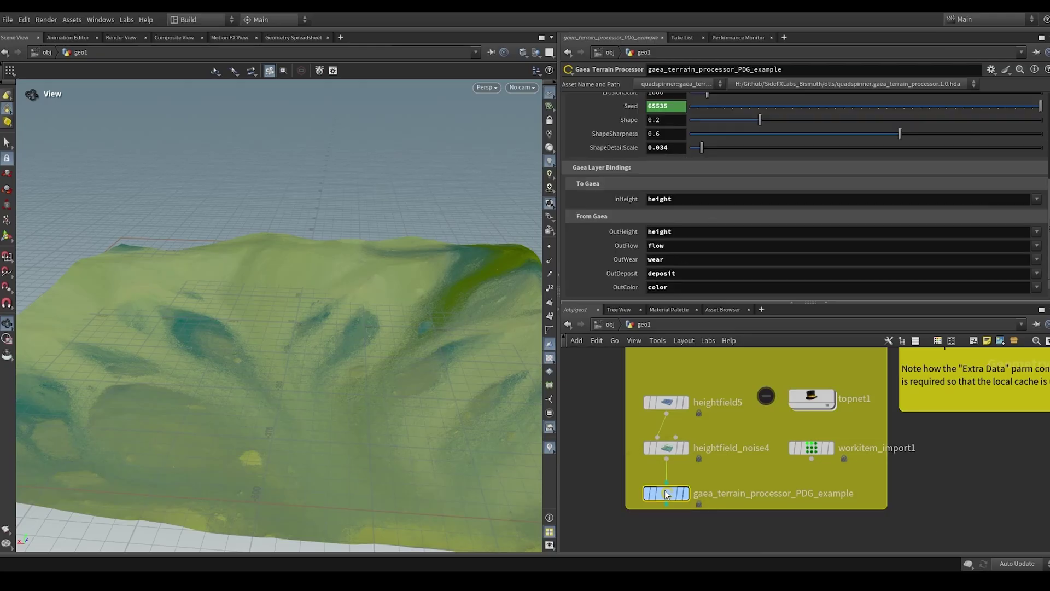
pyautogui.scroll(5, 570, 221)
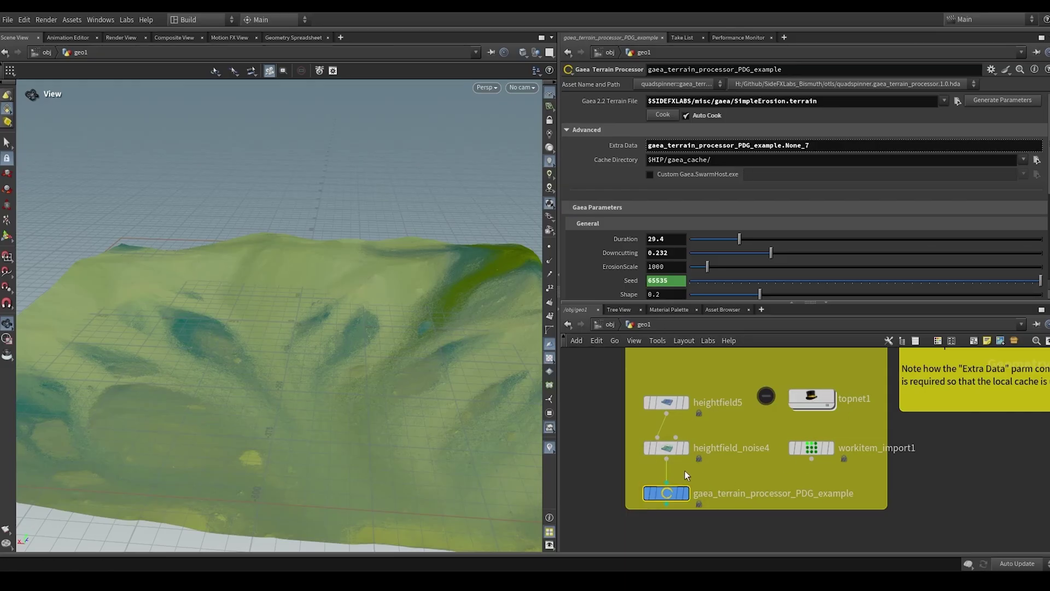
pyautogui.click(620, 147)
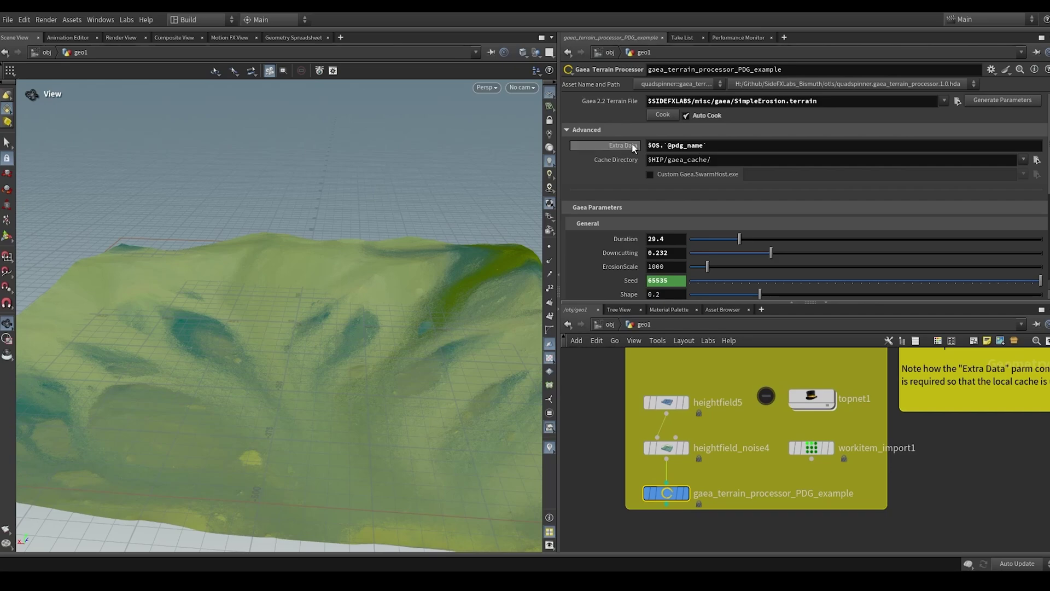
pyautogui.moveTo(719, 145); pyautogui.dragTo(645, 145)
pyautogui.moveTo(711, 159); pyautogui.dragTo(647, 159)
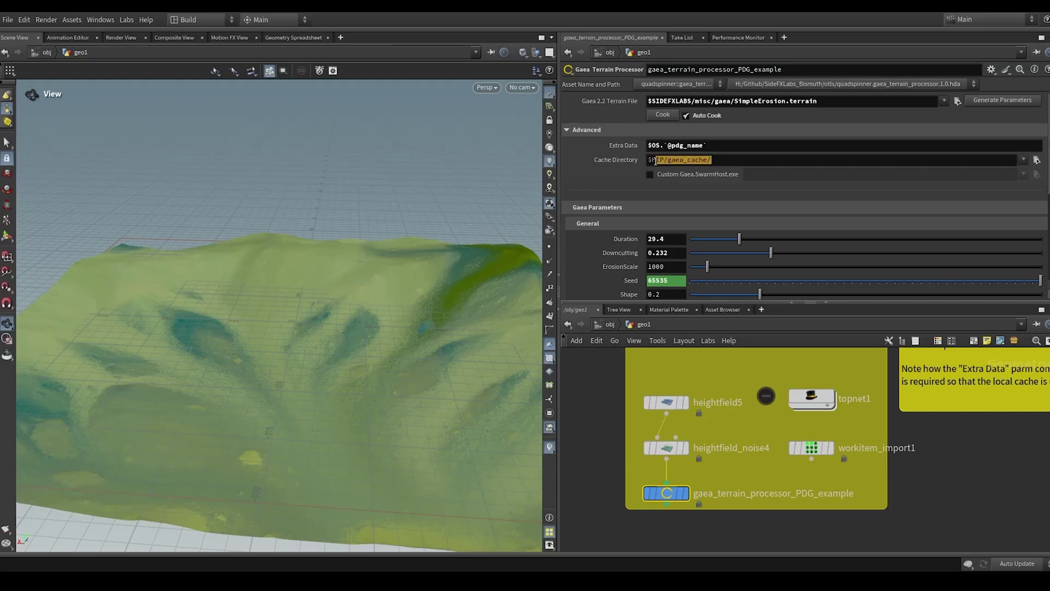
pyautogui.click(719, 158)
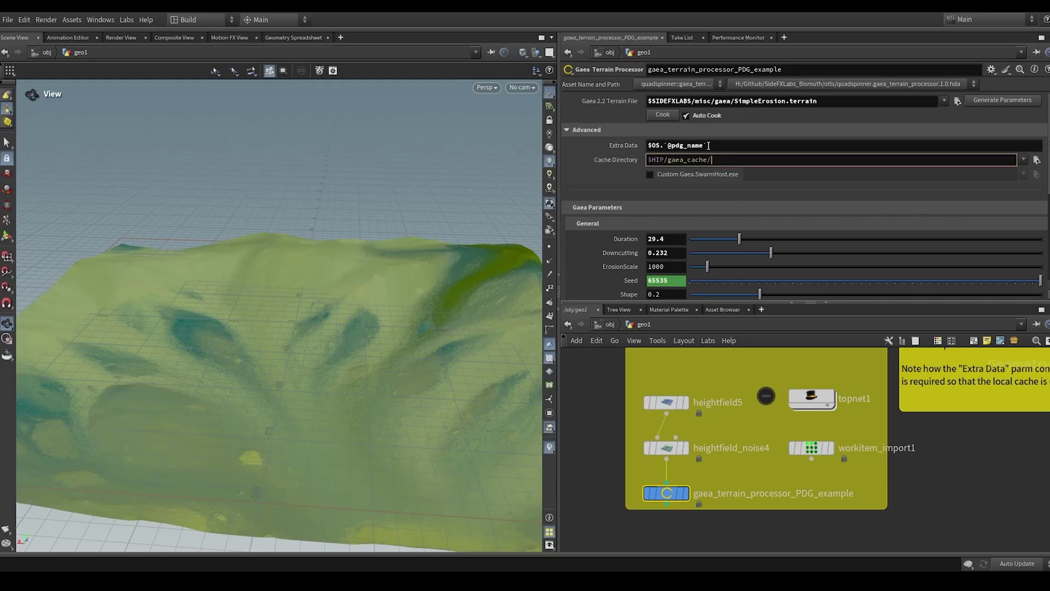
pyautogui.moveTo(713, 145); pyautogui.dragTo(666, 145)
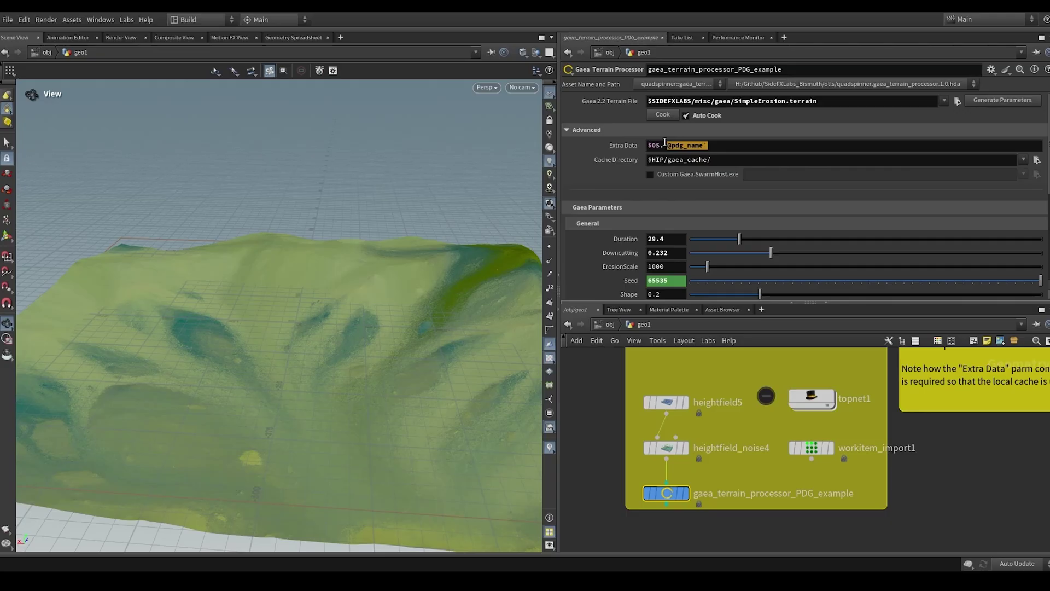
pyautogui.click(710, 146)
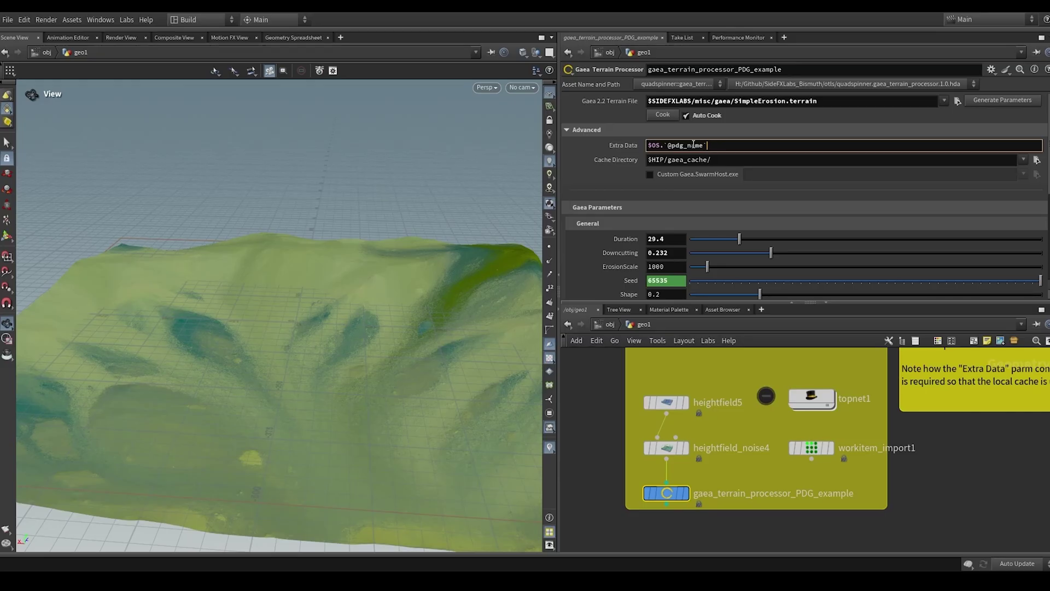
pyautogui.click(628, 146)
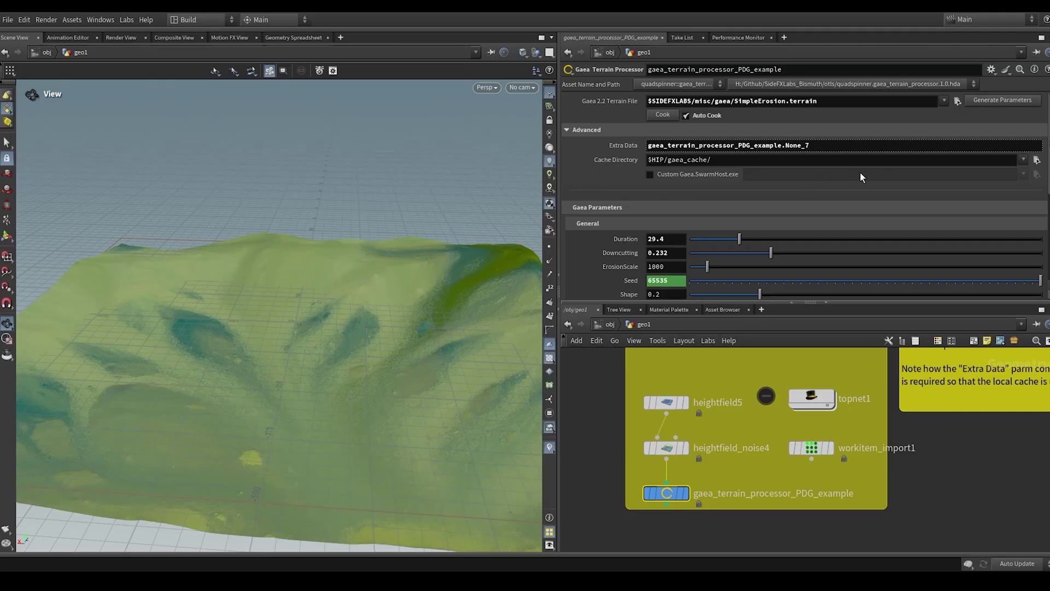
# Step: Generate static work items for ropgeometry1 inside topnet1, saving the scene when asked, and make one of the items active
pyautogui.click(815, 399)
pyautogui.doubleClick(815, 398)
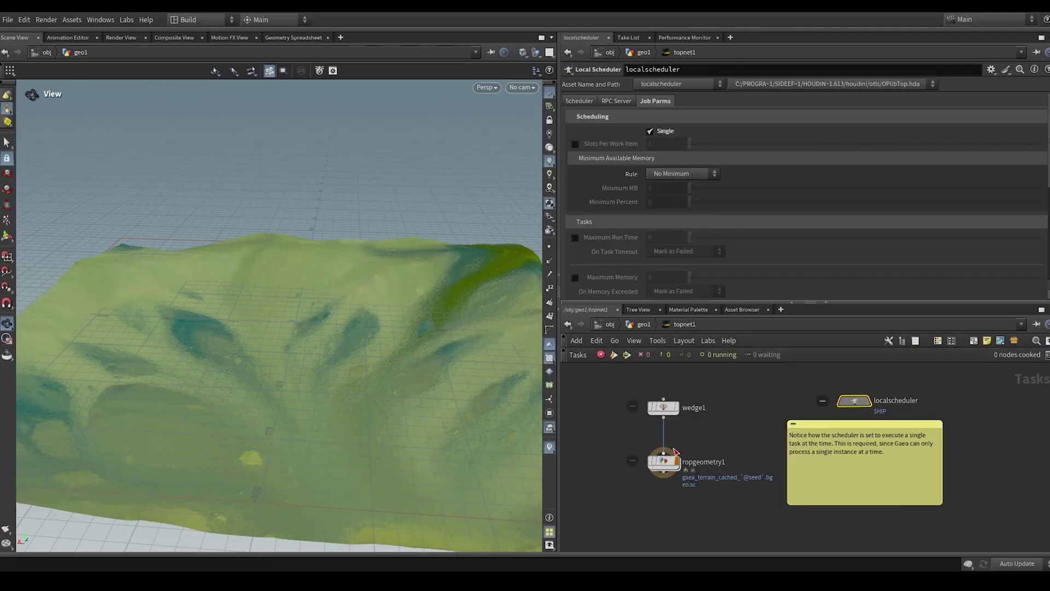
pyautogui.click(665, 463)
pyautogui.rightClick(664, 464)
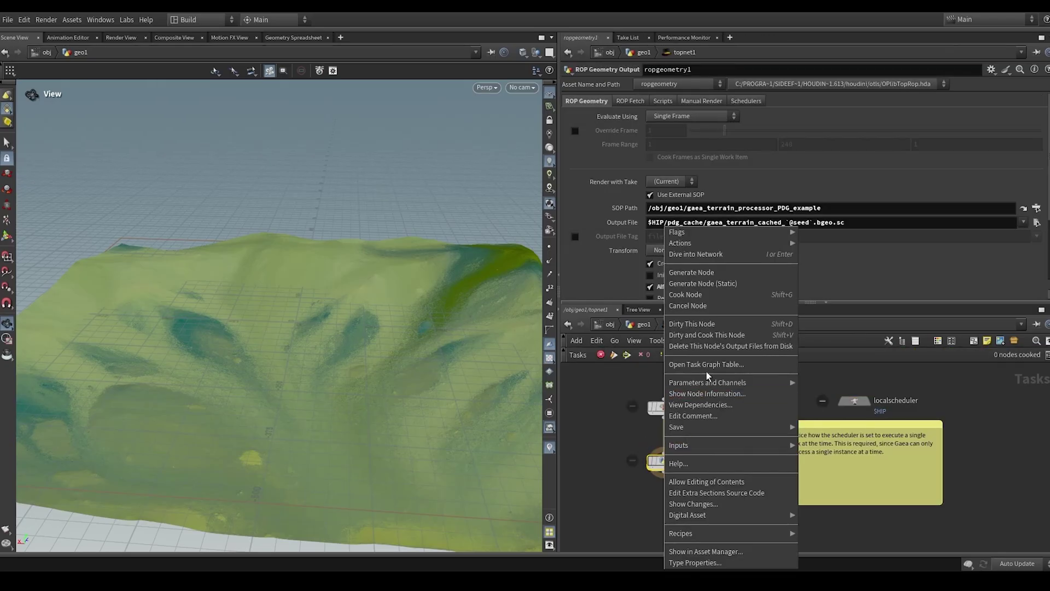
pyautogui.click(693, 285)
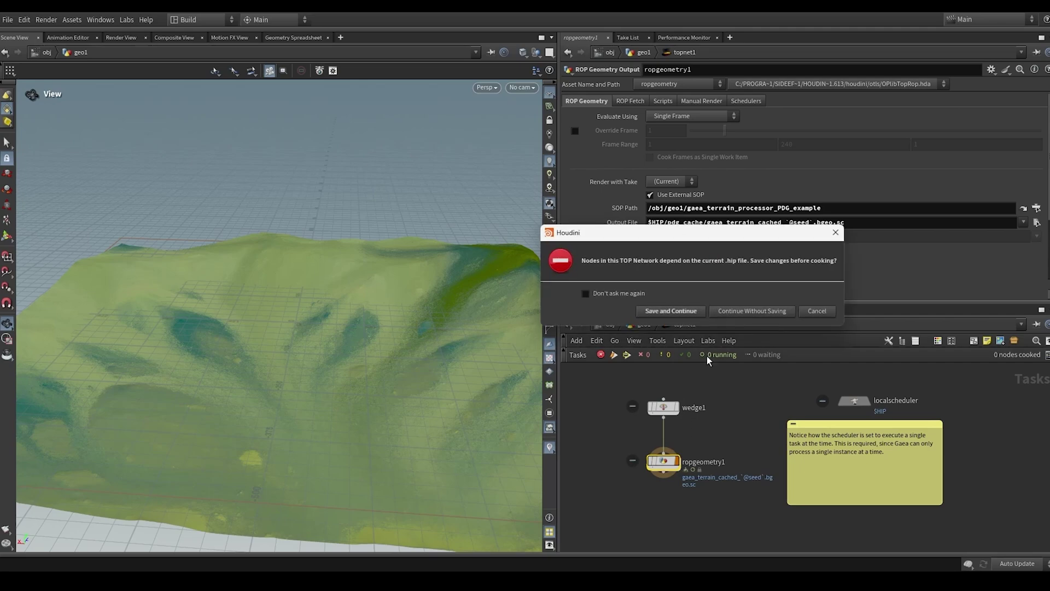
pyautogui.click(679, 308)
pyautogui.scroll(3, 661, 470)
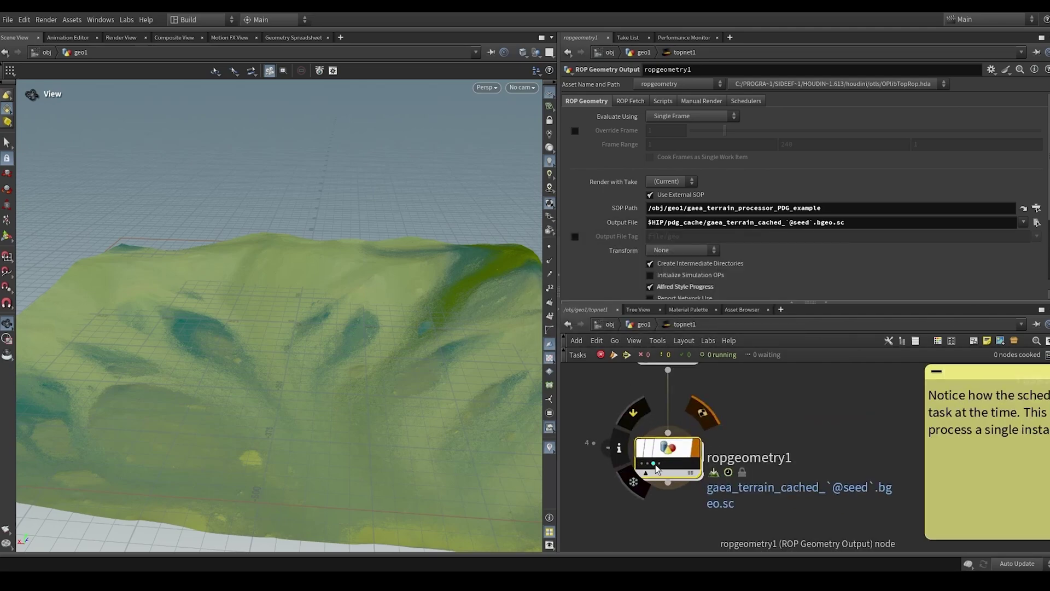
# Step: Return to geo1 and check how gaea_terrain_processor_PDG_example's Extra Data evaluates for the active work item
pyautogui.click(643, 323)
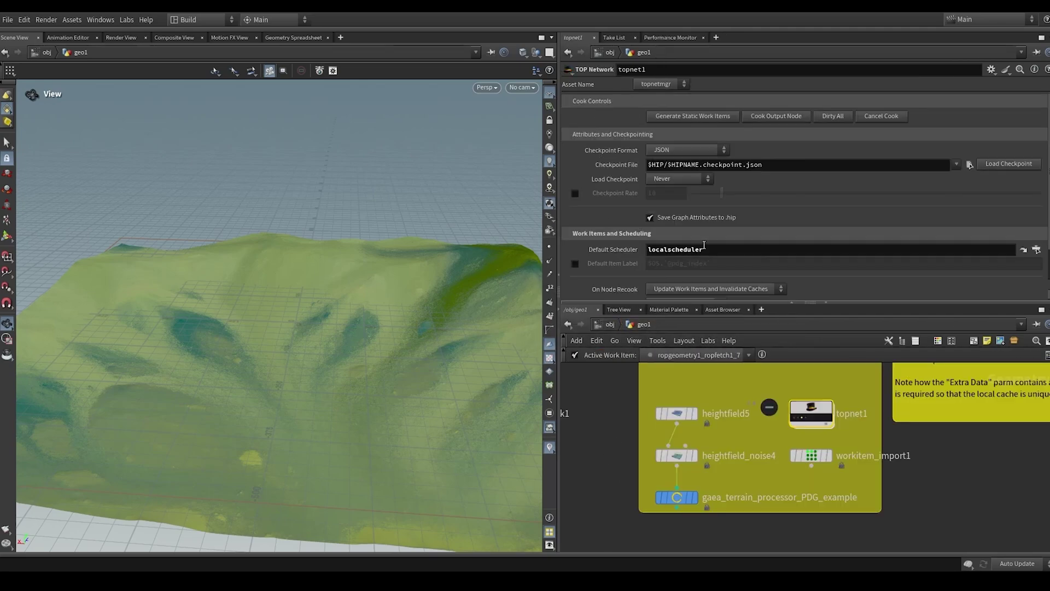
pyautogui.click(678, 499)
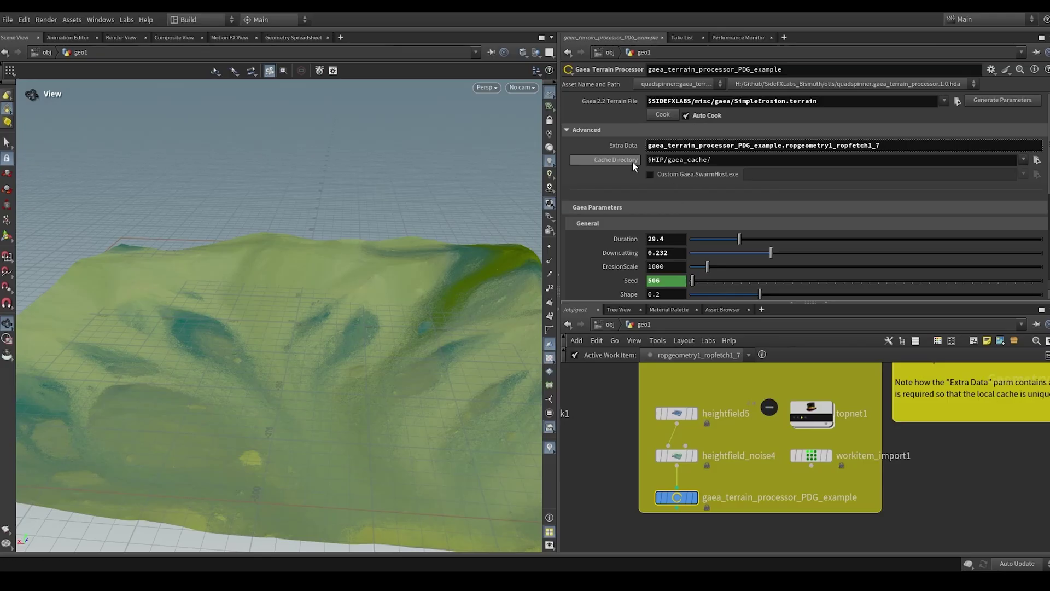
pyautogui.click(622, 145)
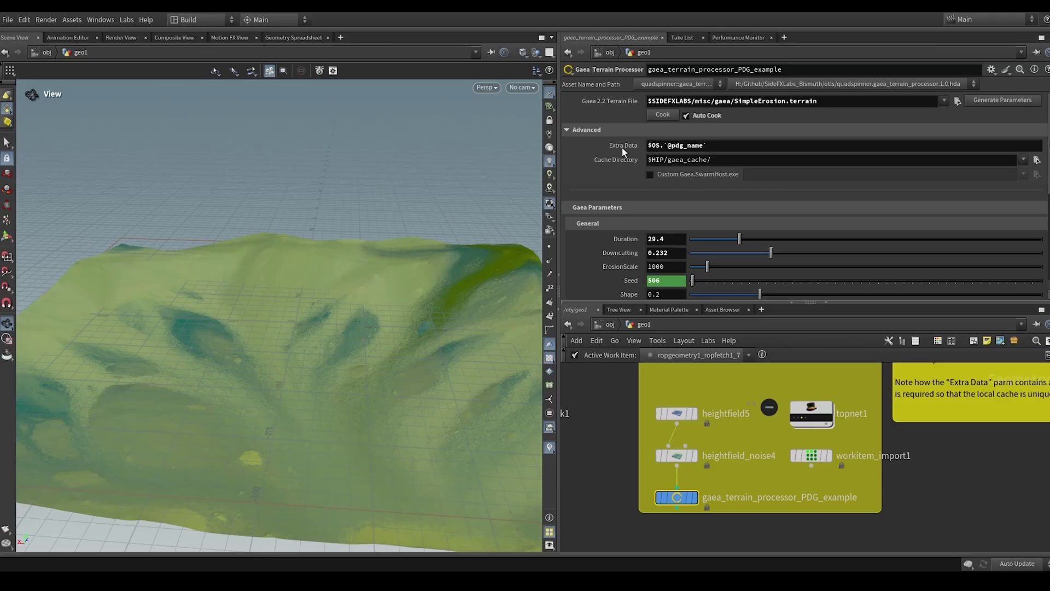
pyautogui.click(619, 146)
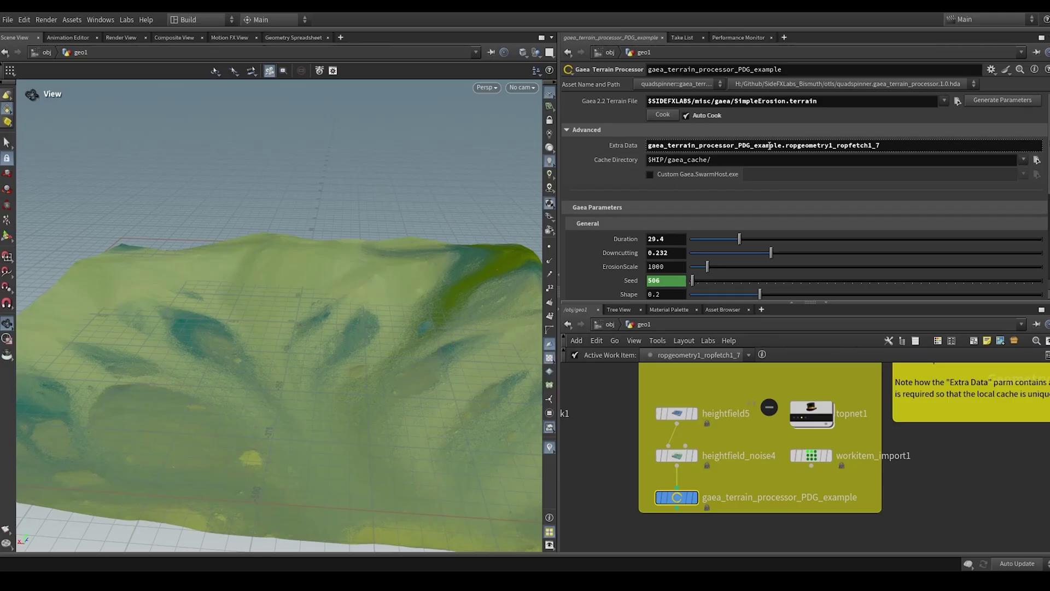
pyautogui.moveTo(782, 145); pyautogui.dragTo(899, 147)
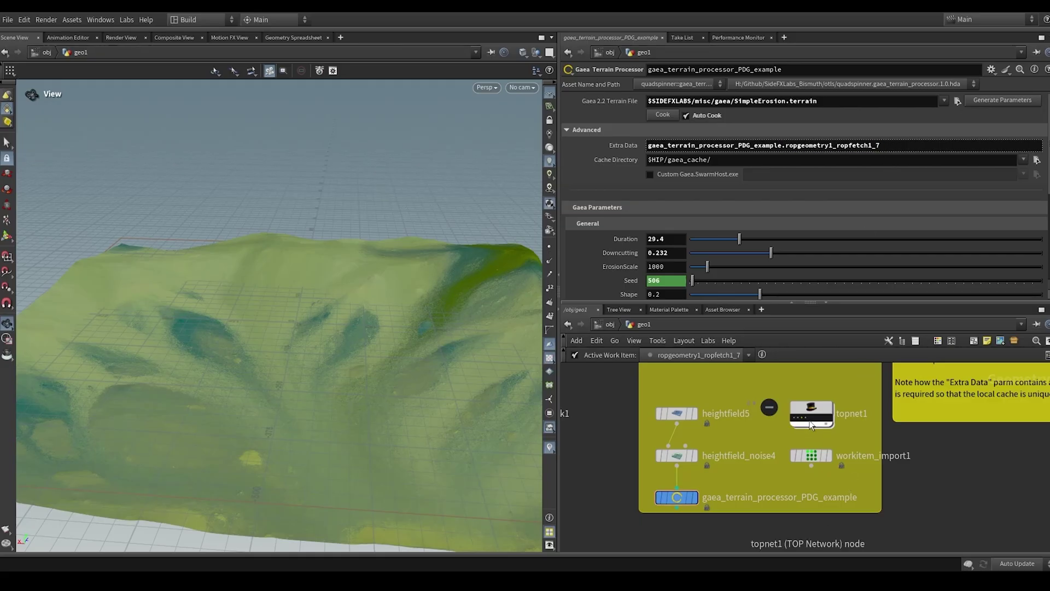
# Step: Inspect localscheduler's Single scheduling option in topnet1 and the scheduler settings of ropgeometry1
pyautogui.moveTo(815, 416)
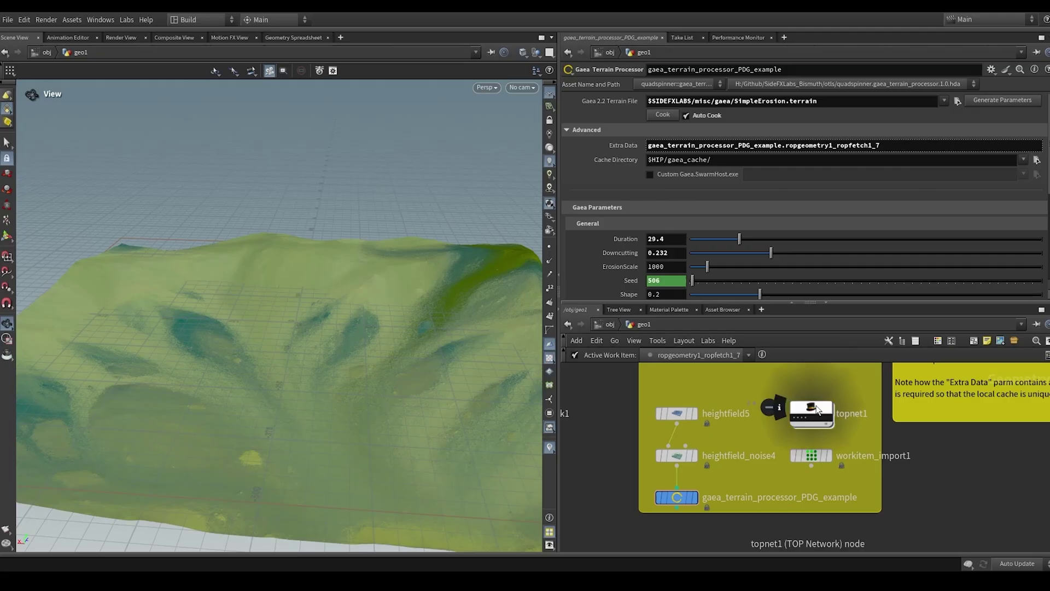
pyautogui.doubleClick(816, 407)
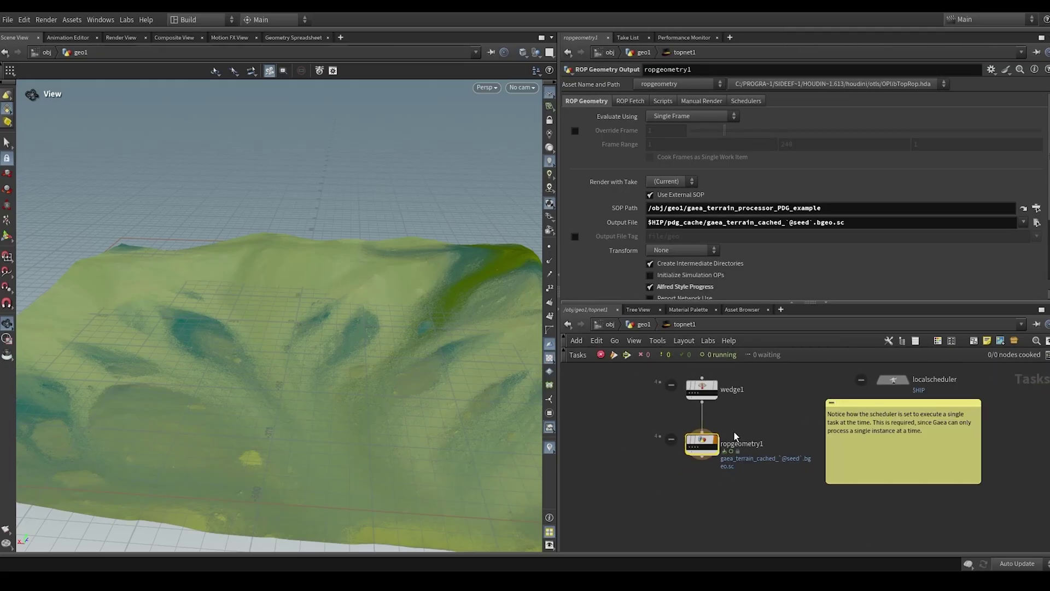
pyautogui.moveTo(754, 413); pyautogui.dragTo(741, 424, button='middle')
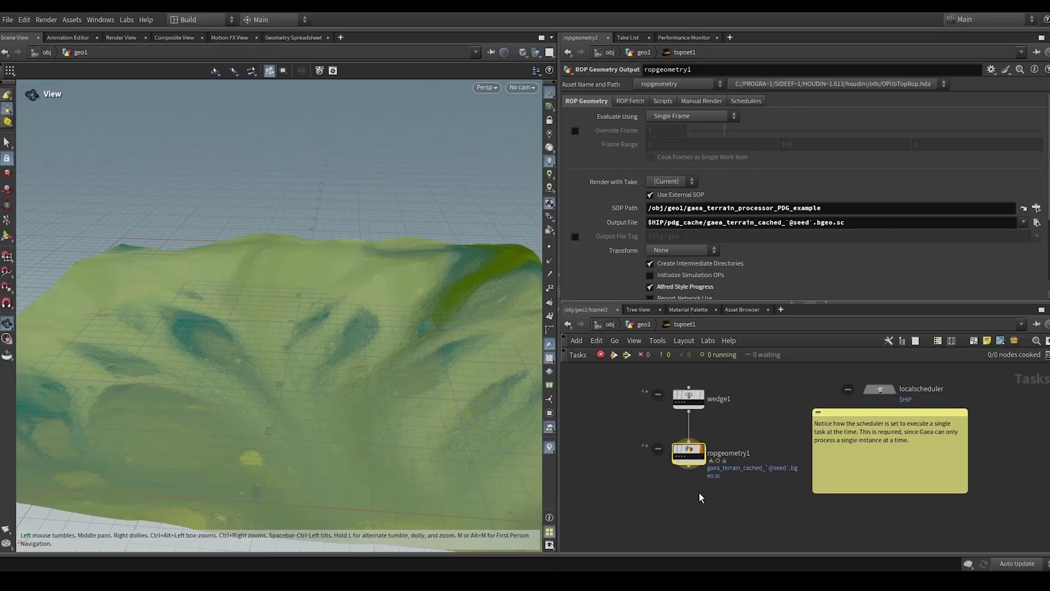
pyautogui.click(881, 389)
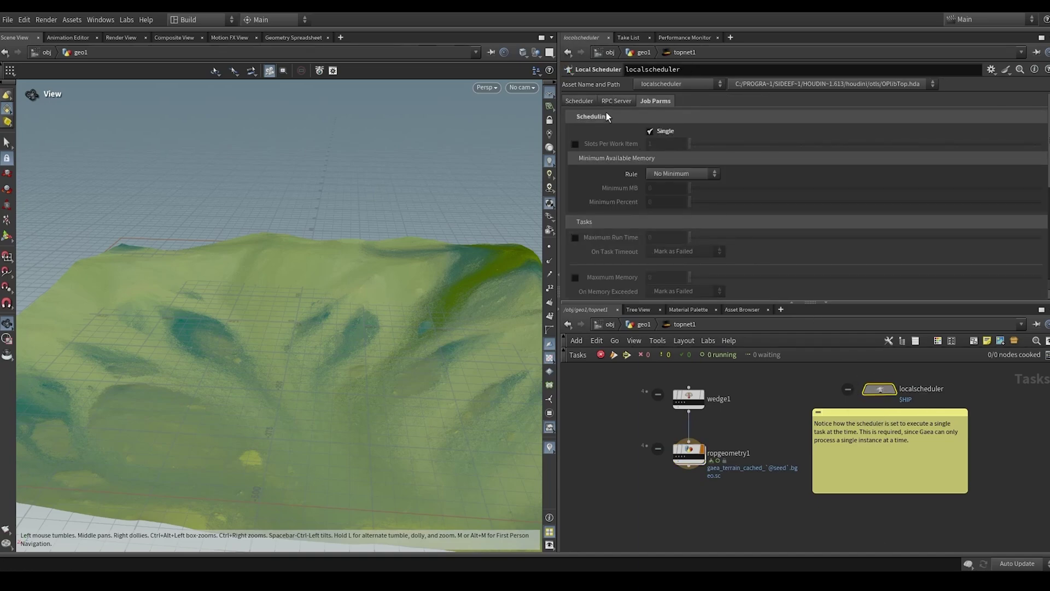
pyautogui.click(650, 130)
pyautogui.moveTo(738, 417); pyautogui.dragTo(668, 469)
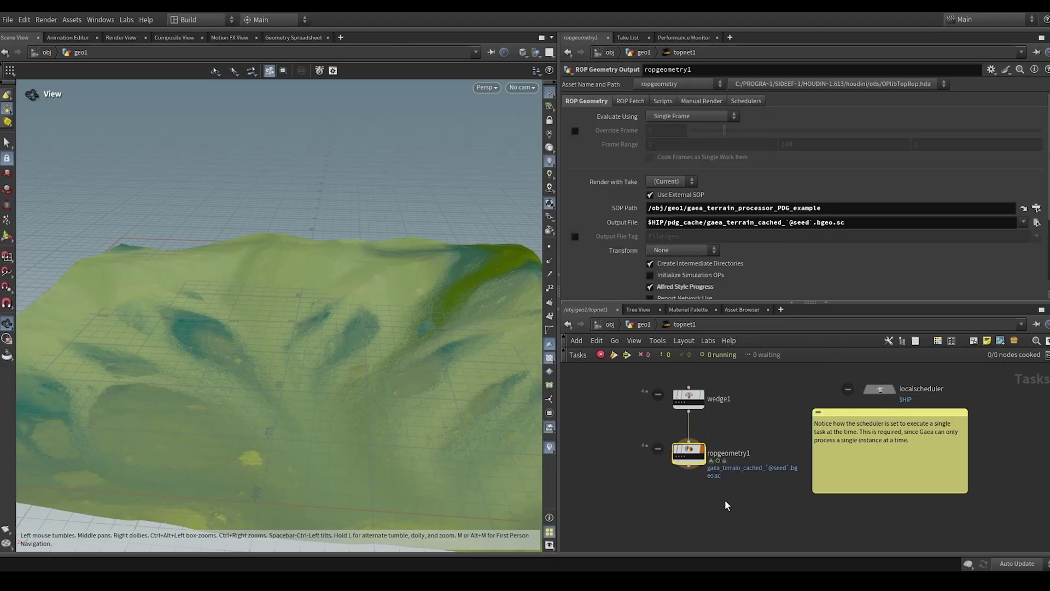
pyautogui.click(747, 101)
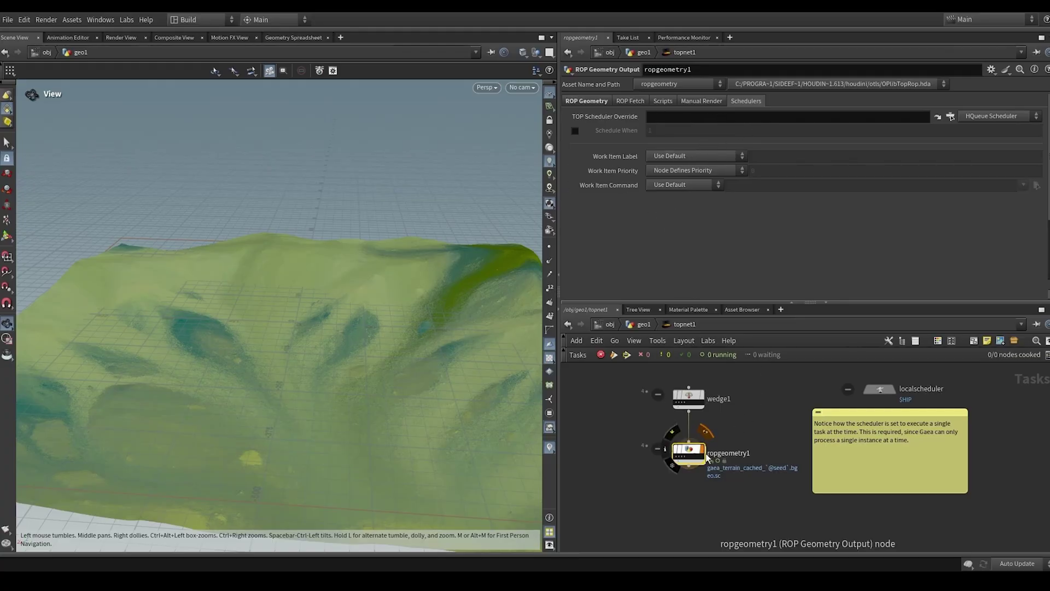
# Step: Recheck localscheduler's single-task scheduling against ropgeometry1's scheduler settings and return to the geo1 network
pyautogui.click(879, 389)
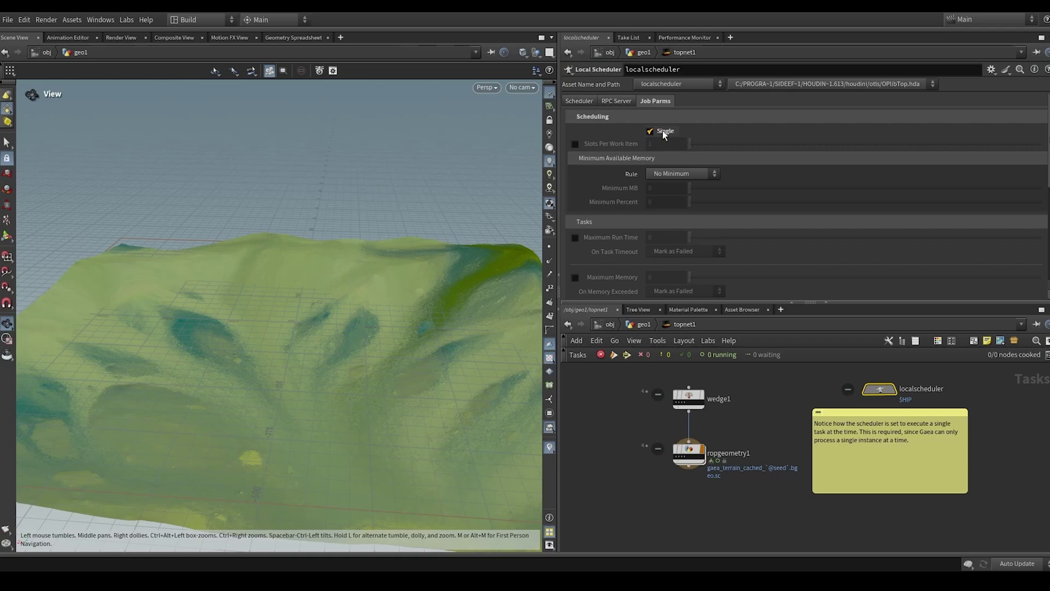
pyautogui.click(675, 458)
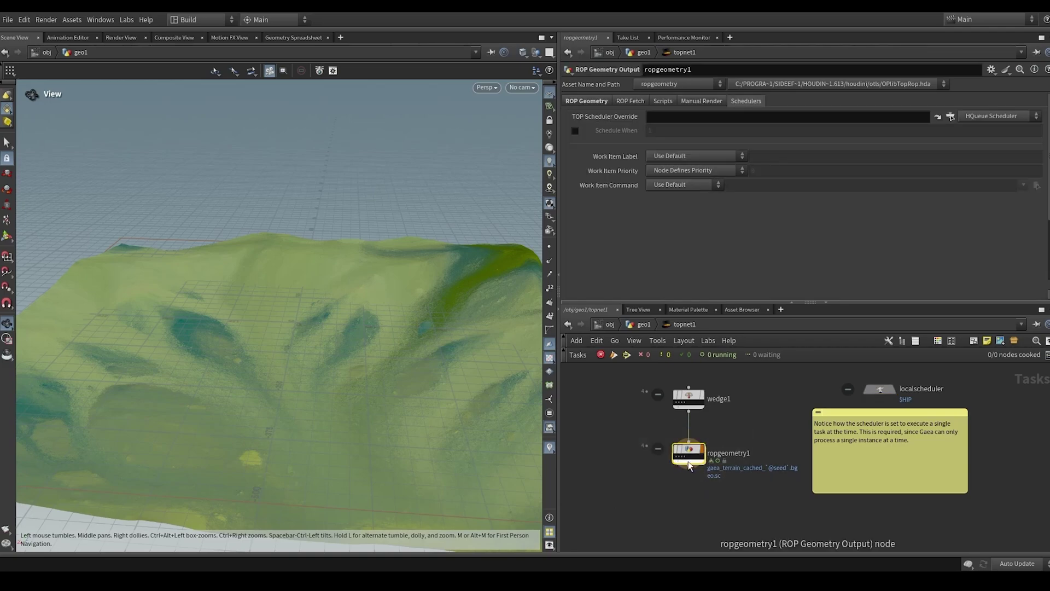
pyautogui.click(640, 325)
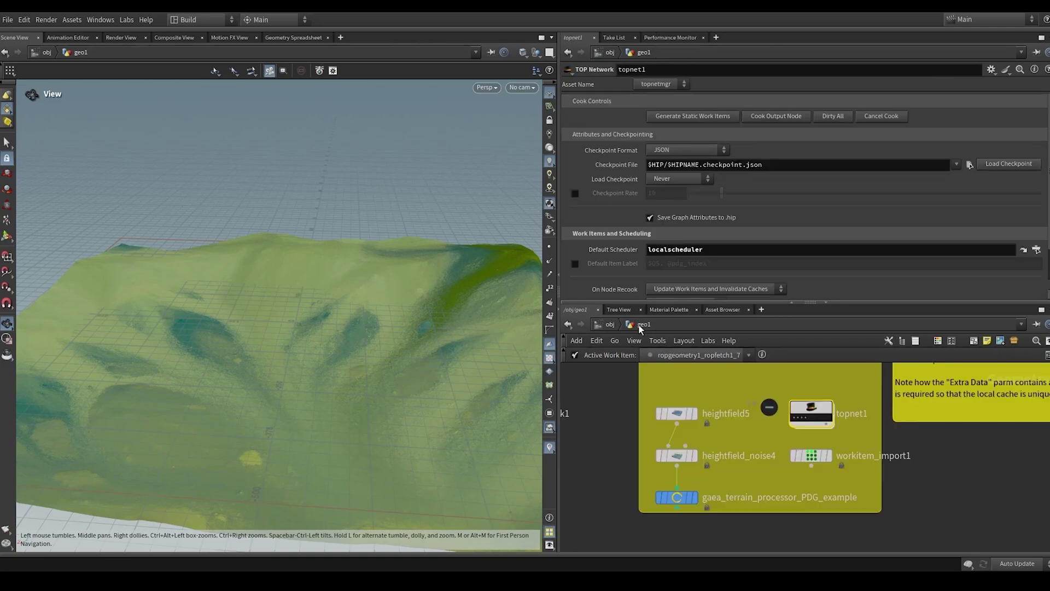
# Step: Examine the Extra Data expression of gaea_terrain_processor_foreach_example in the Build in a Loop group, which reads the iteration attribute from repeat_begin1_metadata1
pyautogui.scroll(3, 782, 475)
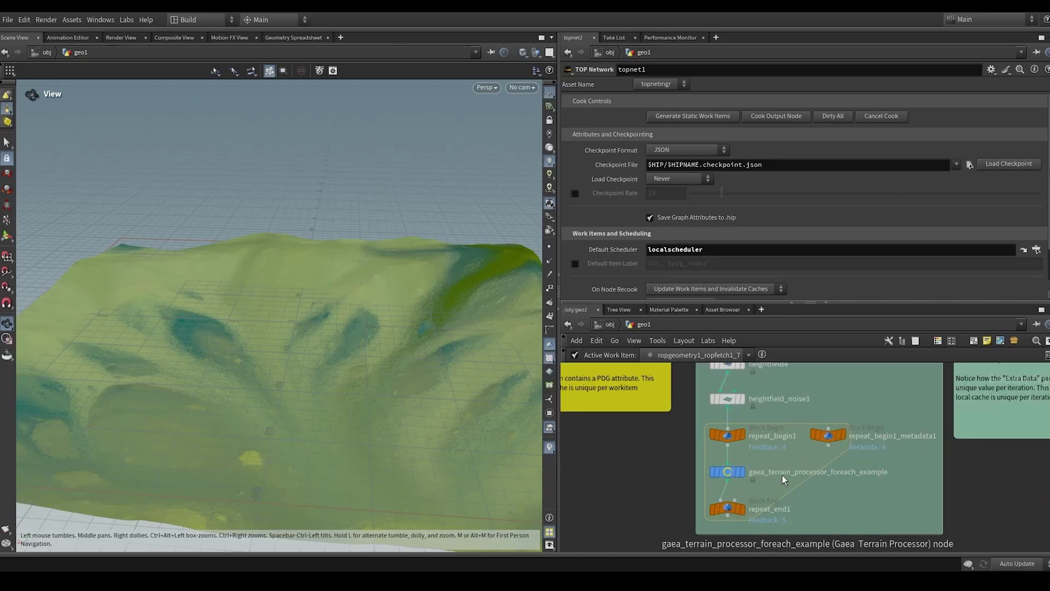
pyautogui.moveTo(888, 408); pyautogui.dragTo(866, 413, button='middle')
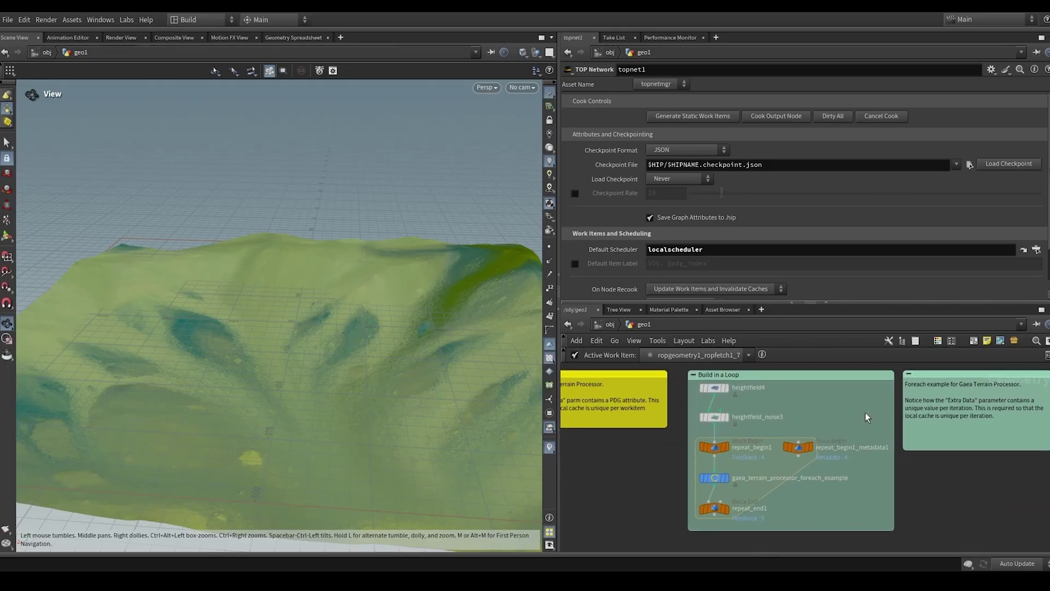
pyautogui.click(712, 479)
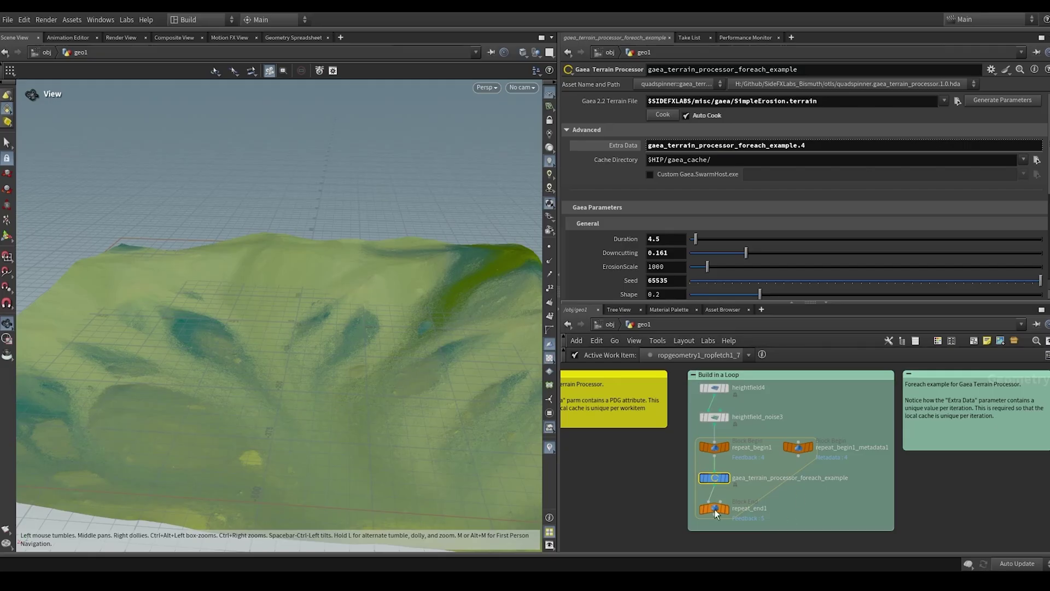
pyautogui.scroll(3, 754, 509)
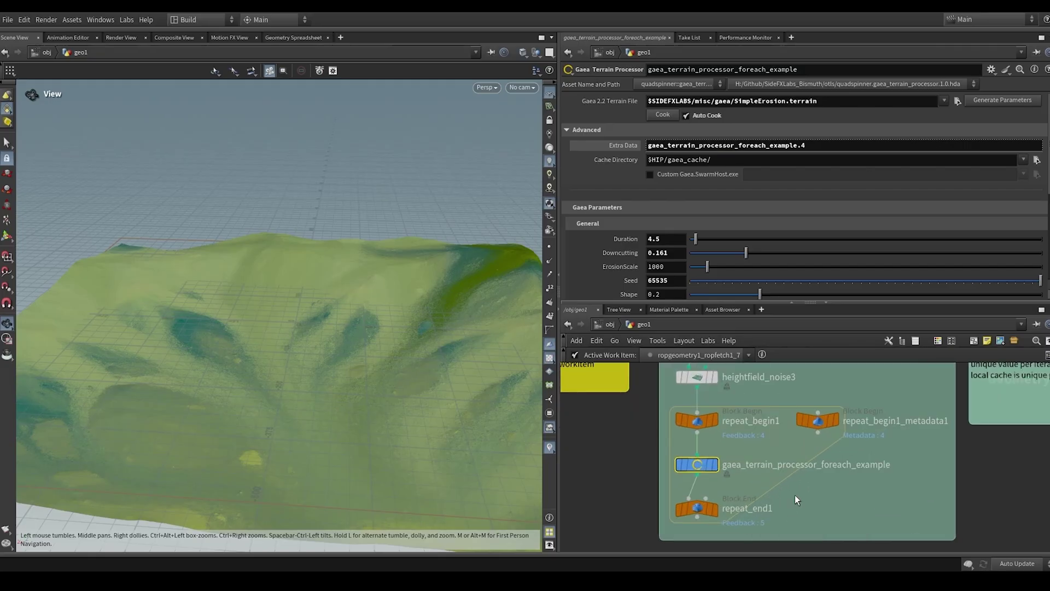
pyautogui.click(622, 144)
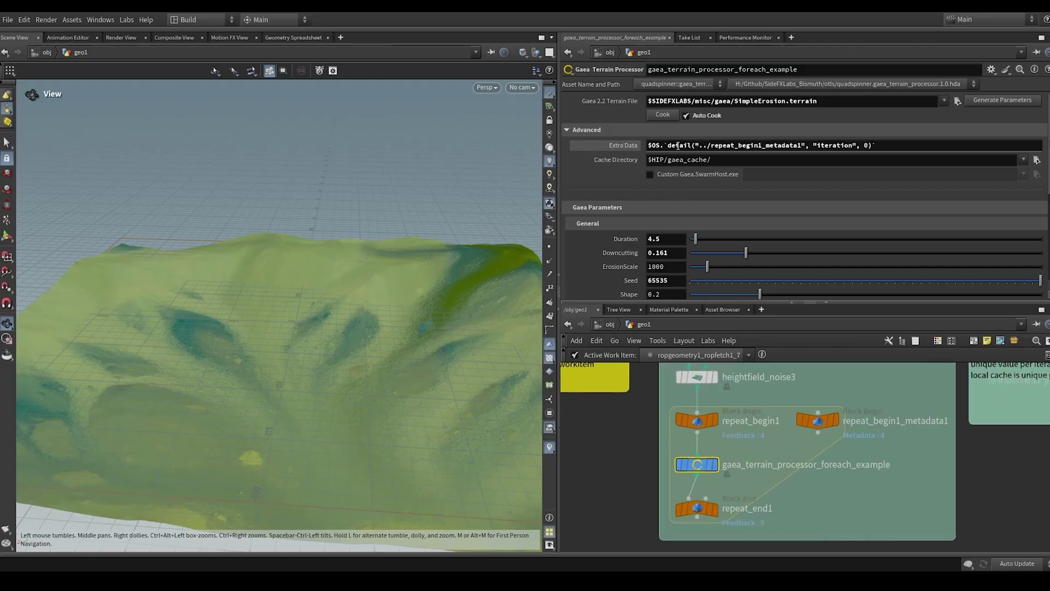
pyautogui.moveTo(664, 145); pyautogui.dragTo(890, 145)
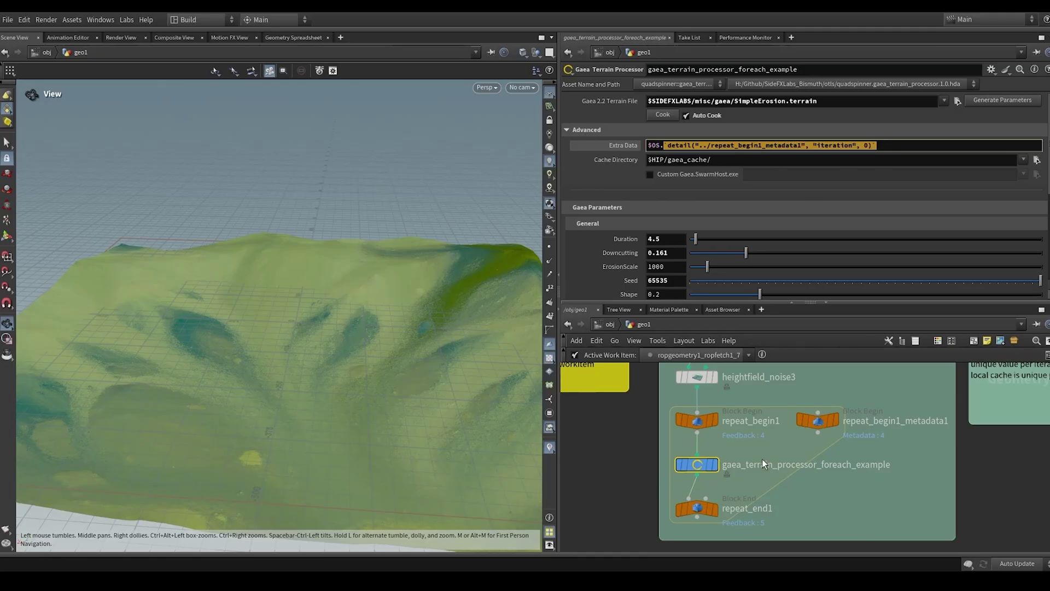
# Step: Inspect the loop settings of repeat_end1 and repeat_begin1_metadata1, and display repeat_end1's result in the viewport
pyautogui.moveTo(713, 465)
pyautogui.click(704, 506)
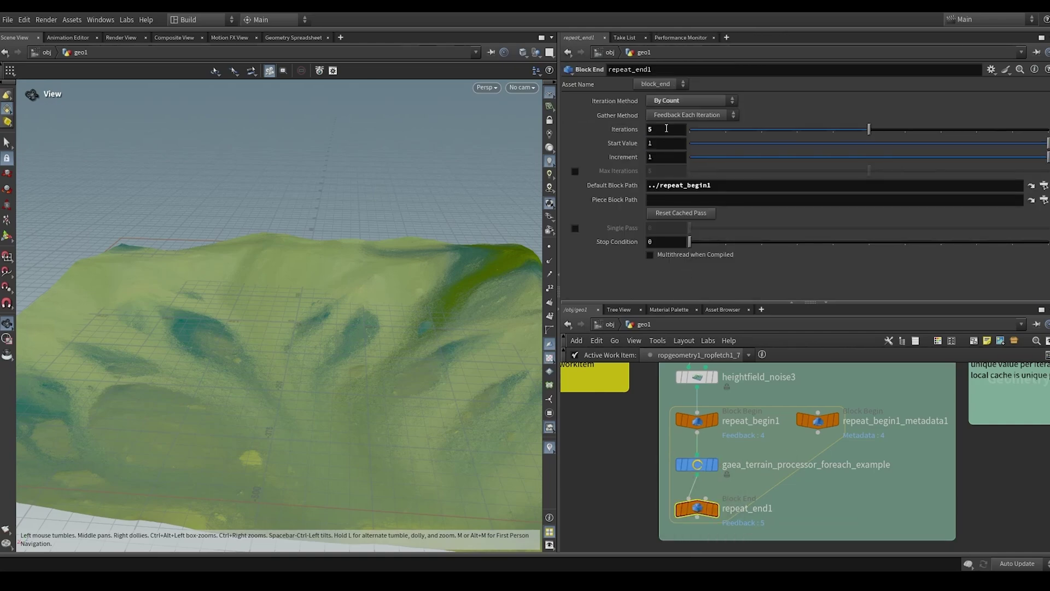
pyautogui.click(871, 414)
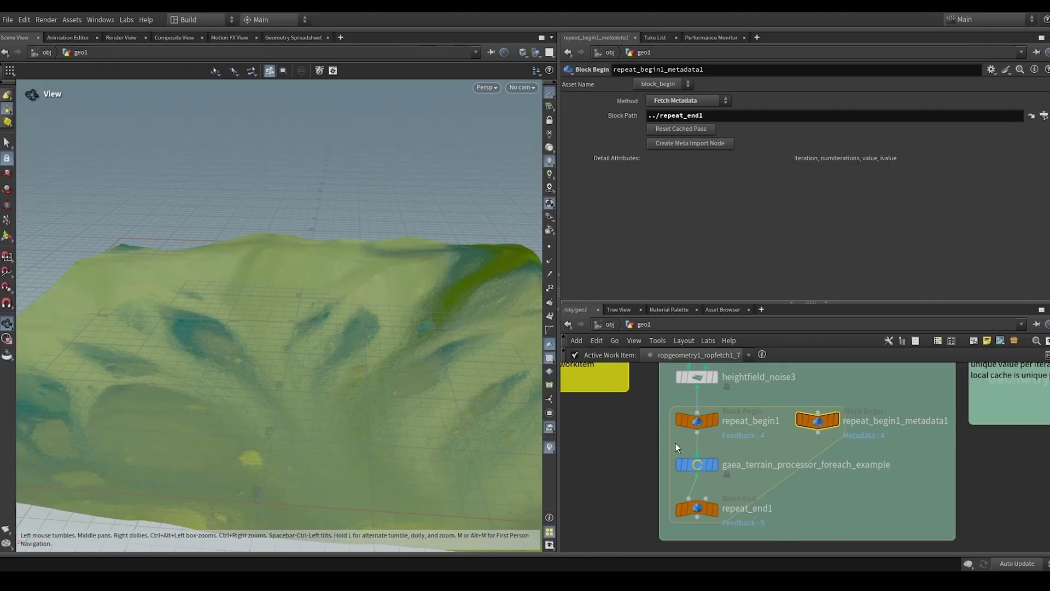
pyautogui.click(701, 505)
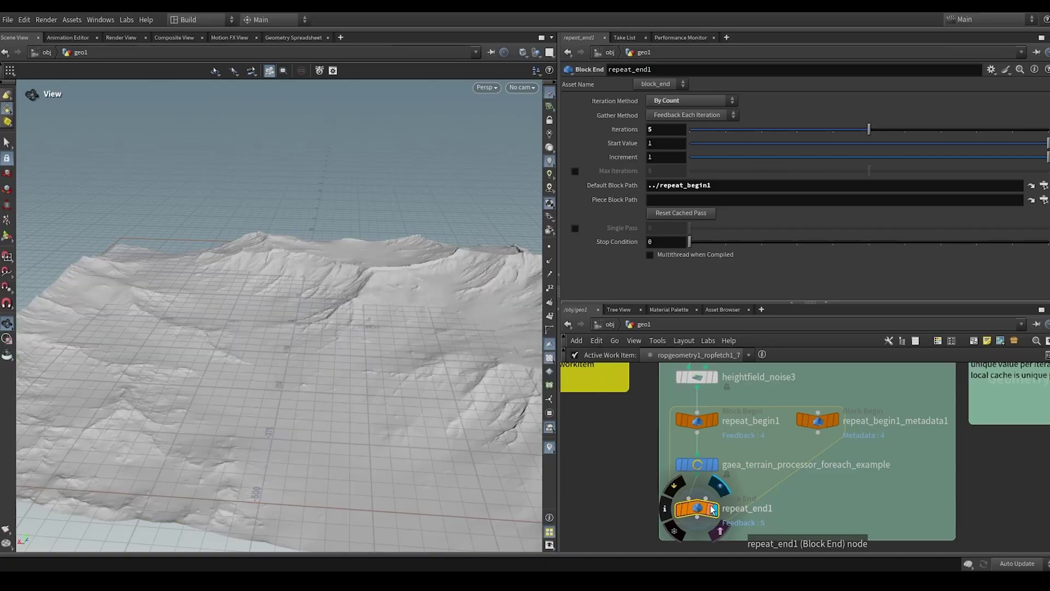
# Step: Check the evaluated Extra Data of gaea_terrain_processor_foreach_example and revisit repeat_end1's iteration settings
pyautogui.click(697, 464)
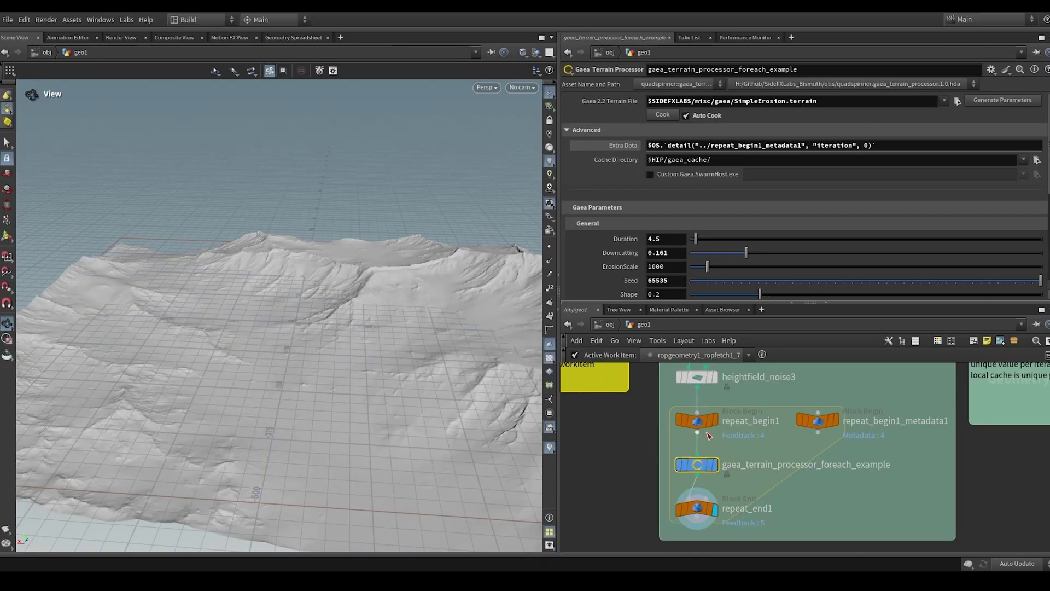
pyautogui.click(635, 144)
pyautogui.moveTo(809, 145); pyautogui.dragTo(647, 145)
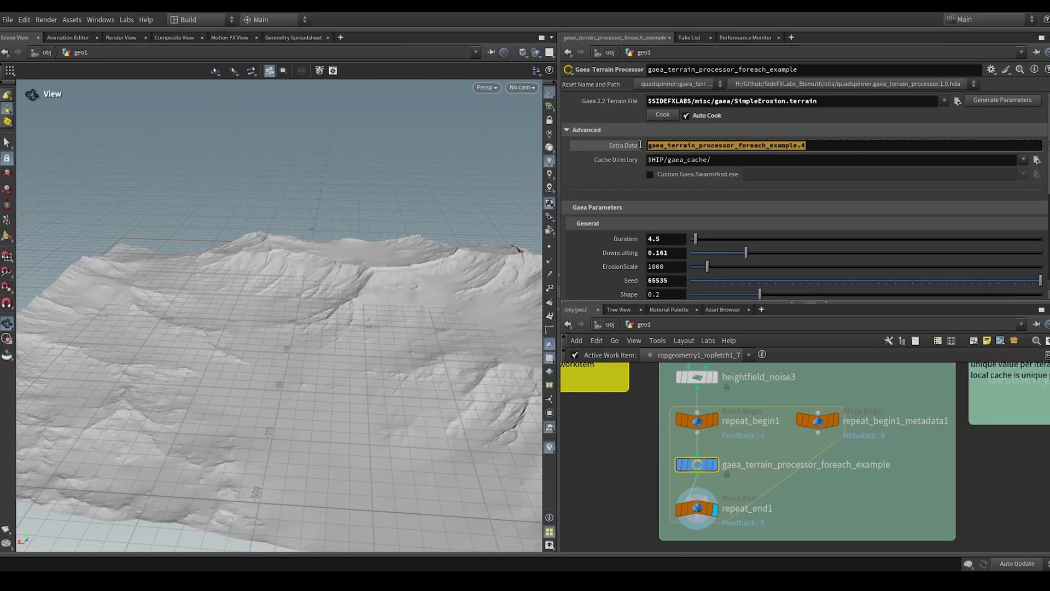
pyautogui.click(694, 510)
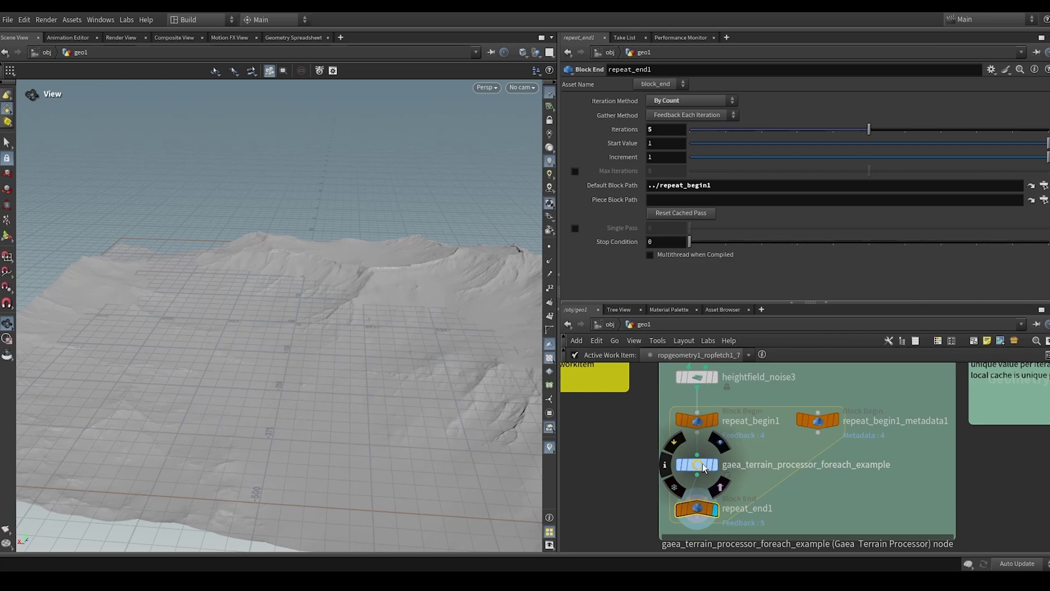
# Step: Open gaea_terrain_processor_foreach_example's cache directory in the file explorer, widening the window and its Name column to show full file names
pyautogui.click(702, 464)
pyautogui.rightClick(632, 146)
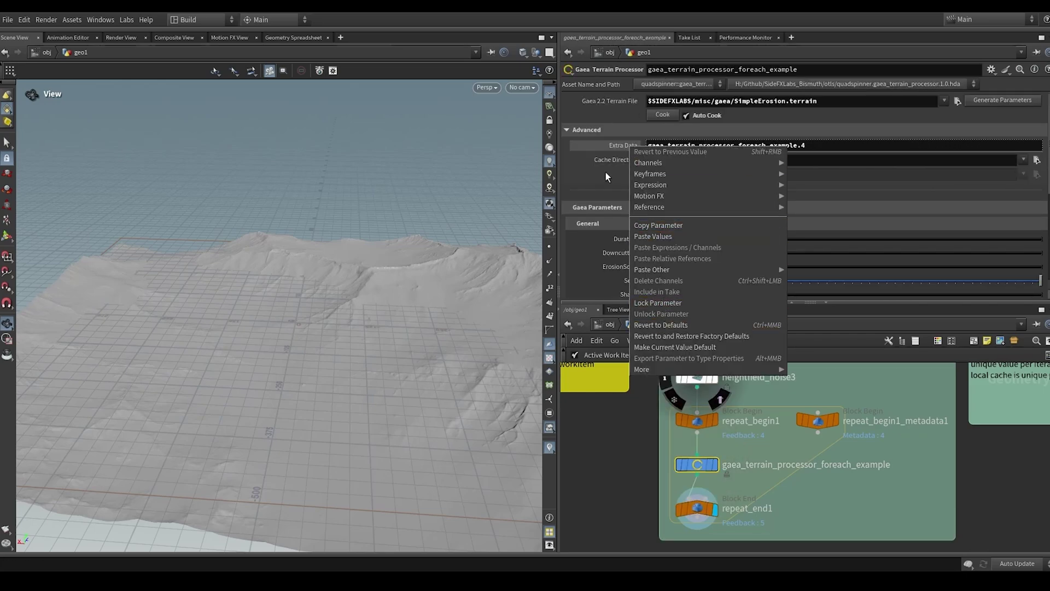
pyautogui.rightClick(617, 158)
pyautogui.click(643, 383)
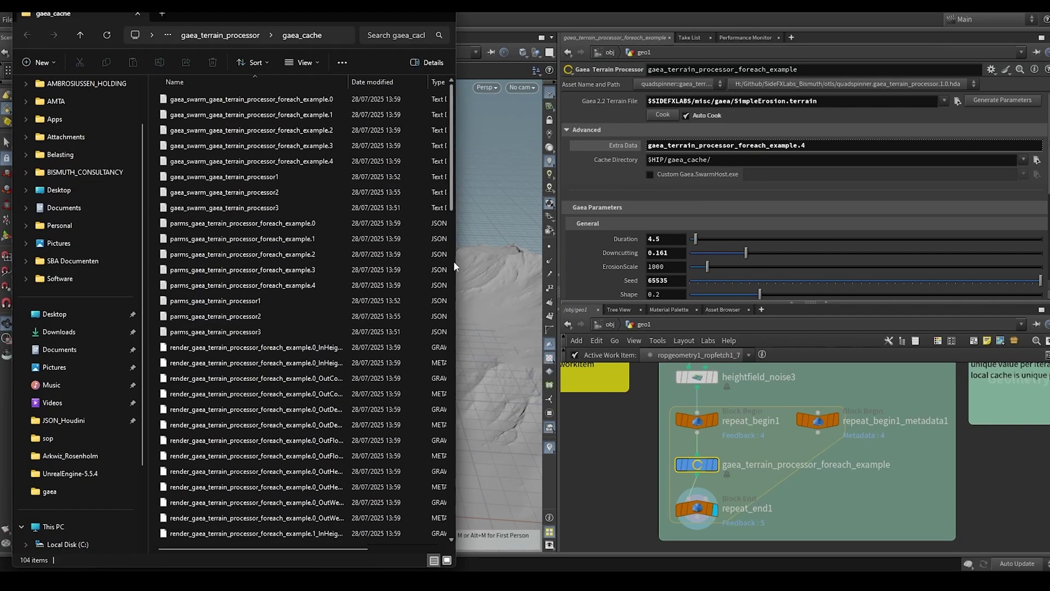
pyautogui.moveTo(454, 260); pyautogui.dragTo(634, 261)
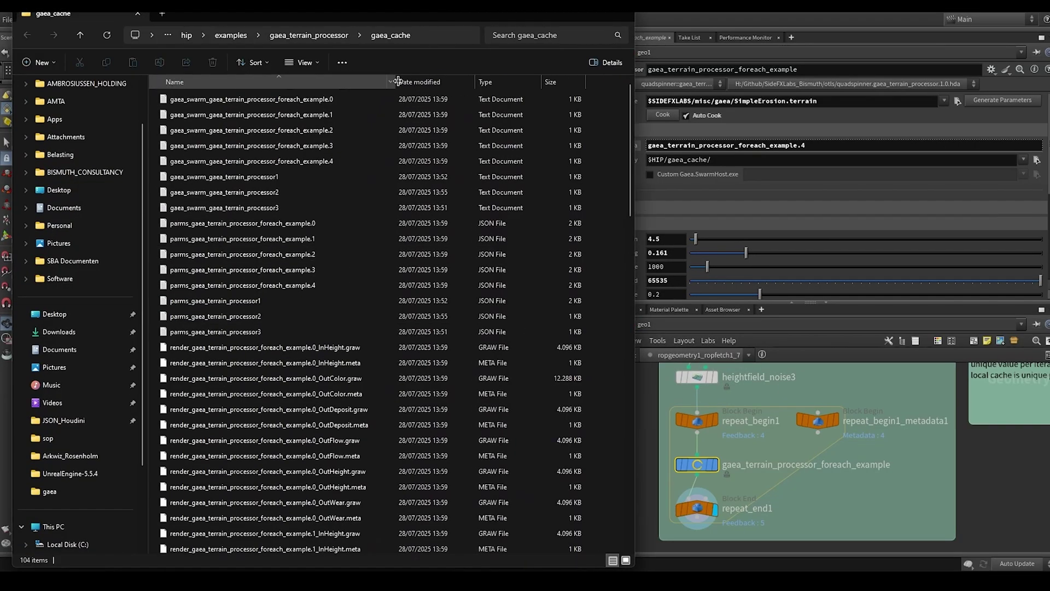
pyautogui.moveTo(349, 79); pyautogui.dragTo(459, 79)
# Step: Look through the cached files in gaea_cache for each foreach iteration and return to Houdini
pyautogui.click(319, 347)
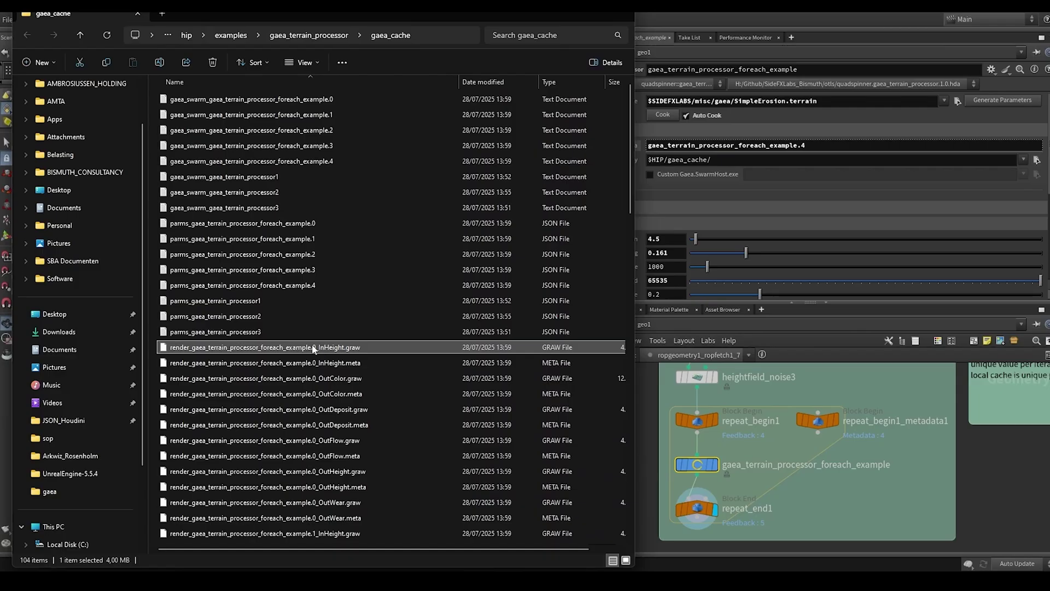
pyautogui.scroll(-5, 312, 345)
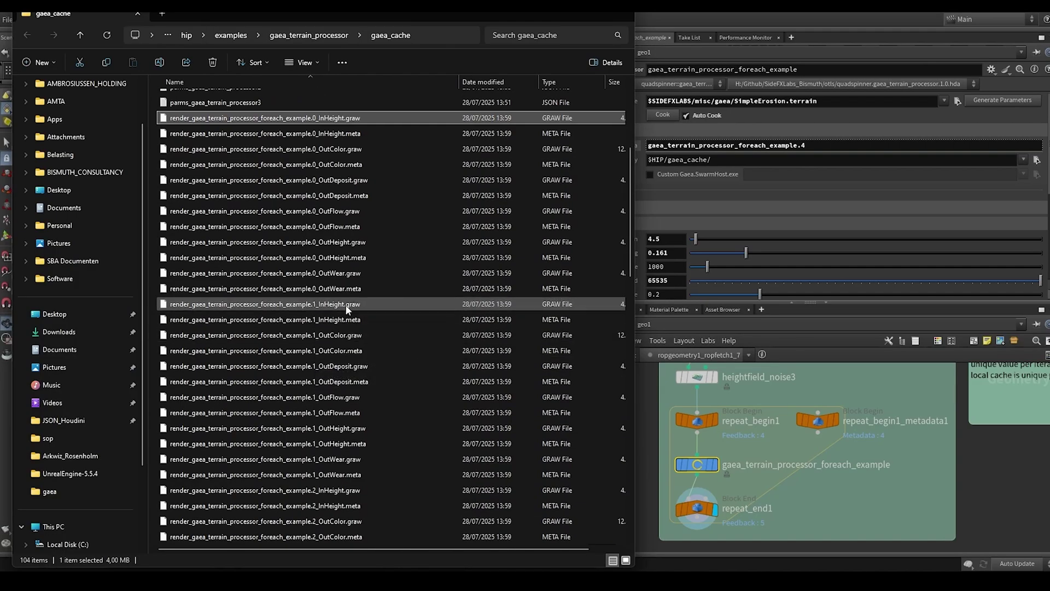
pyautogui.click(317, 304)
pyautogui.scroll(-4, 318, 305)
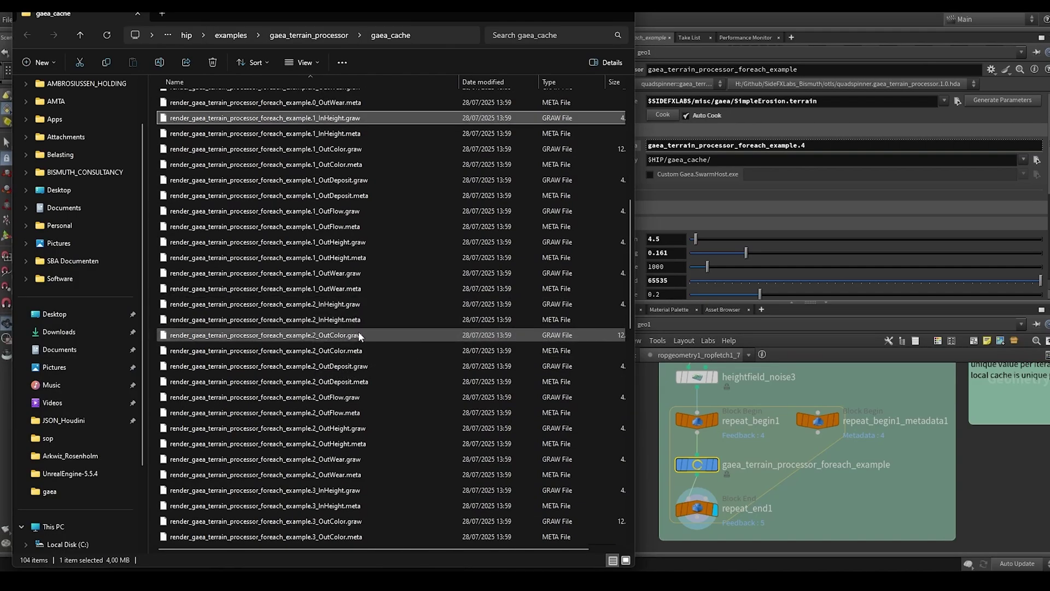
pyautogui.click(326, 303)
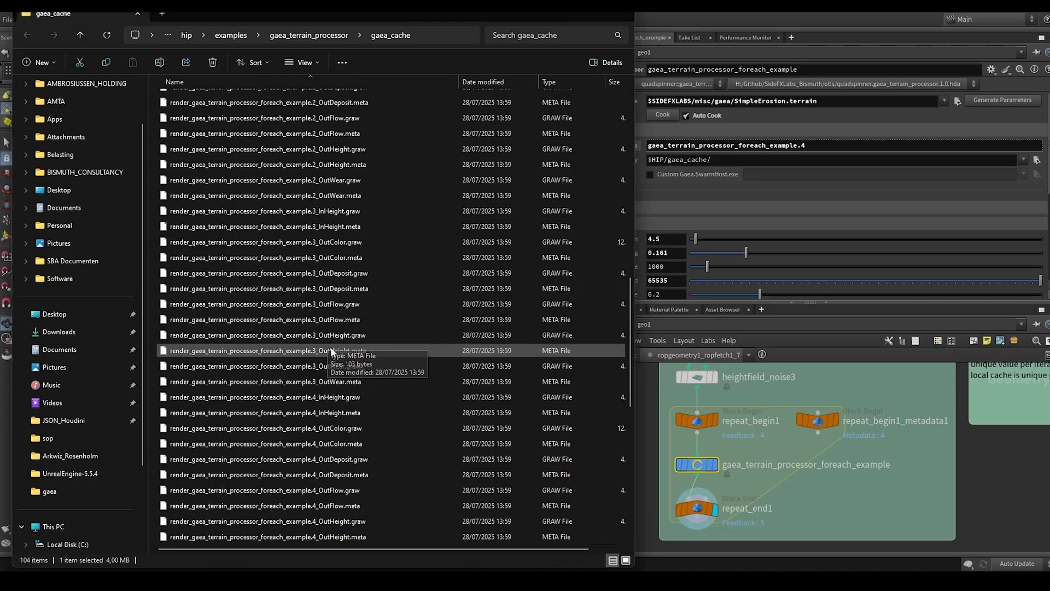
pyautogui.scroll(-10, 334, 382)
pyautogui.scroll(16, 380, 384)
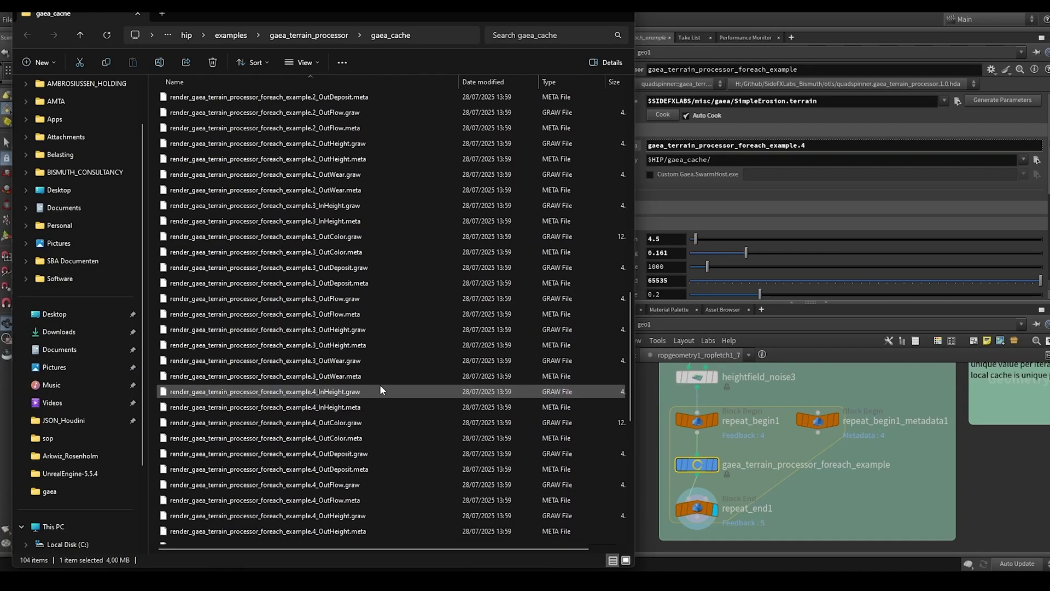
pyautogui.click(571, 14)
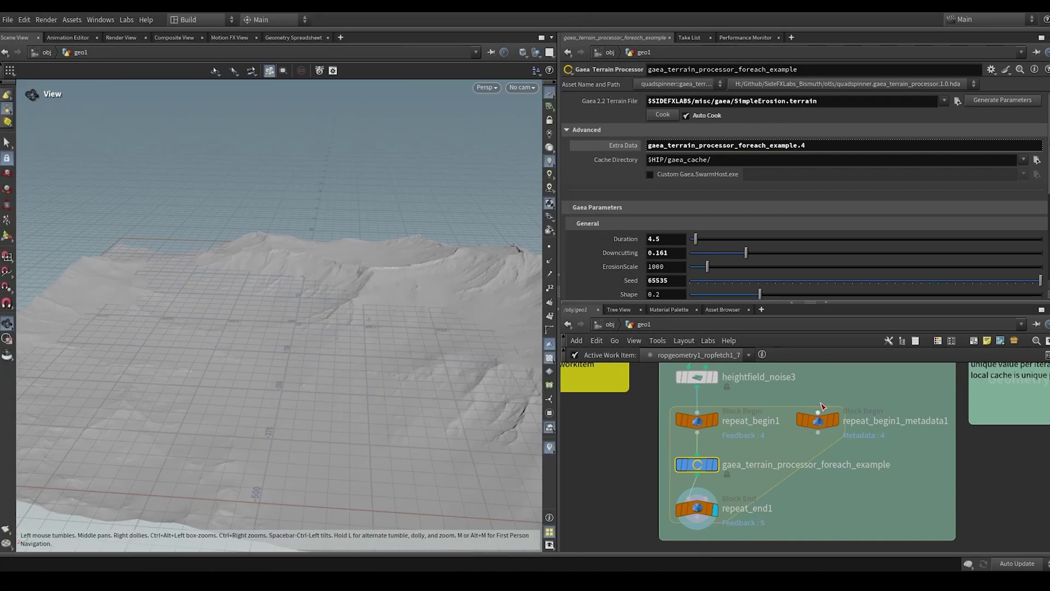
# Step: Review the PDG Example and Build in a Loop groups in geo1 together with their notes on Extra Data
pyautogui.scroll(-3, 760, 427)
pyautogui.moveTo(796, 438)
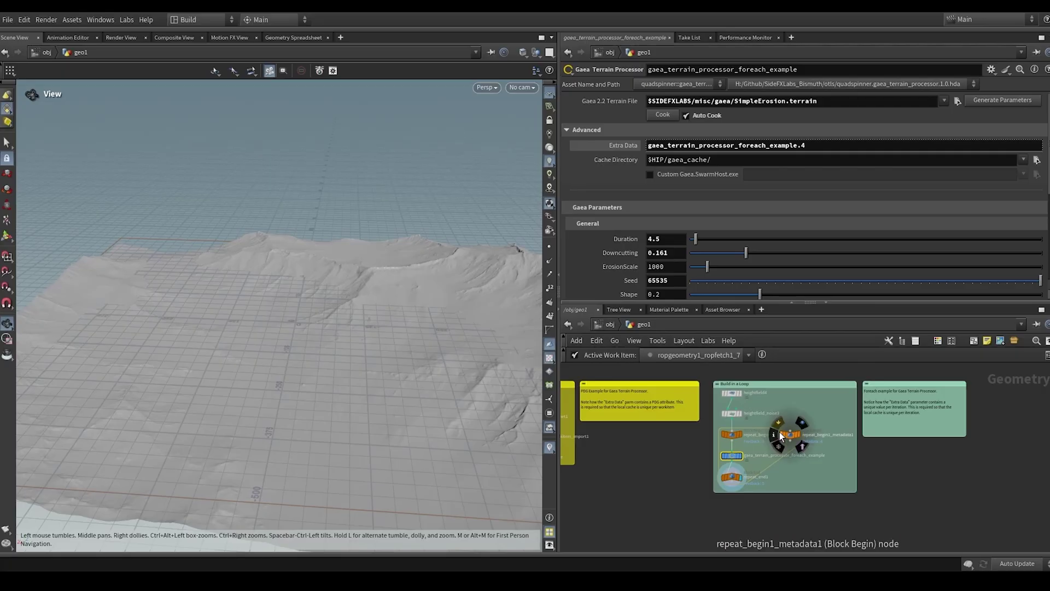
pyautogui.scroll(-4, 809, 454)
pyautogui.moveTo(668, 507); pyautogui.dragTo(823, 499, button='middle')
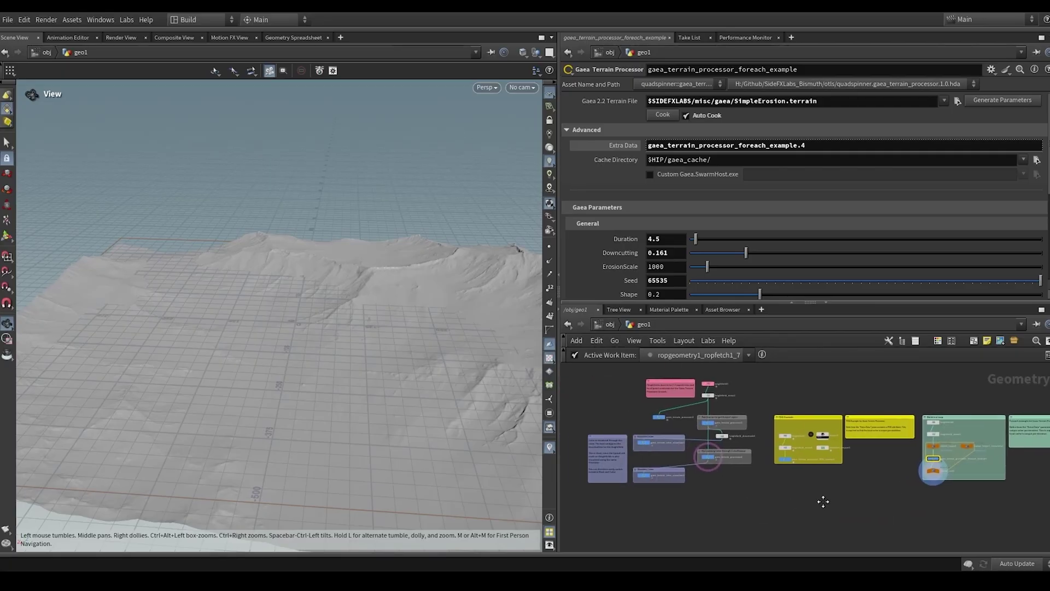
pyautogui.scroll(4, 708, 417)
pyautogui.moveTo(913, 521); pyautogui.dragTo(658, 500, button='middle')
pyautogui.scroll(5, 747, 424)
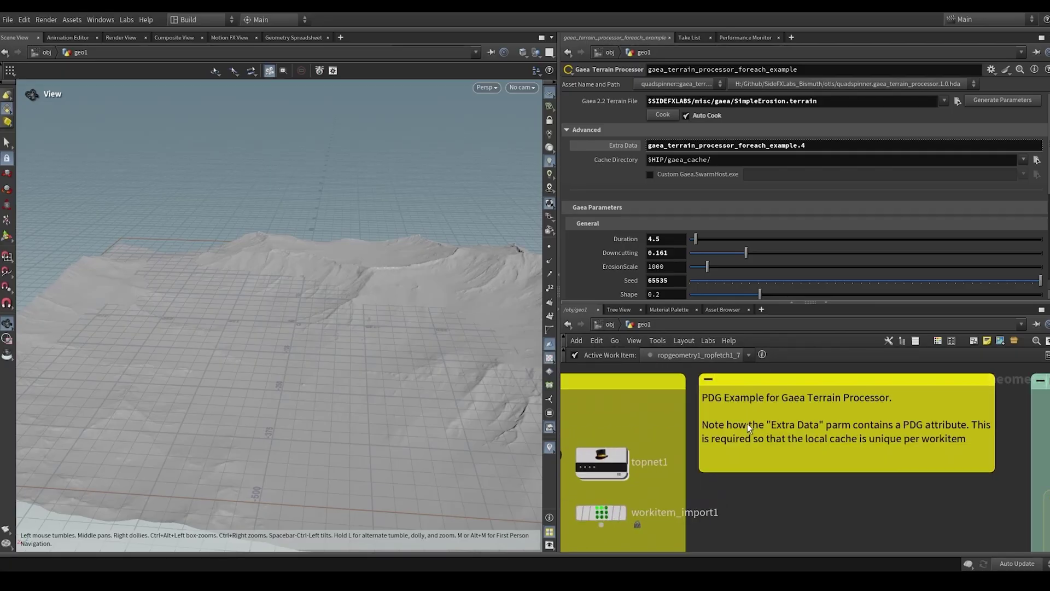
pyautogui.scroll(-4, 891, 388)
pyautogui.moveTo(936, 511); pyautogui.dragTo(736, 487, button='middle')
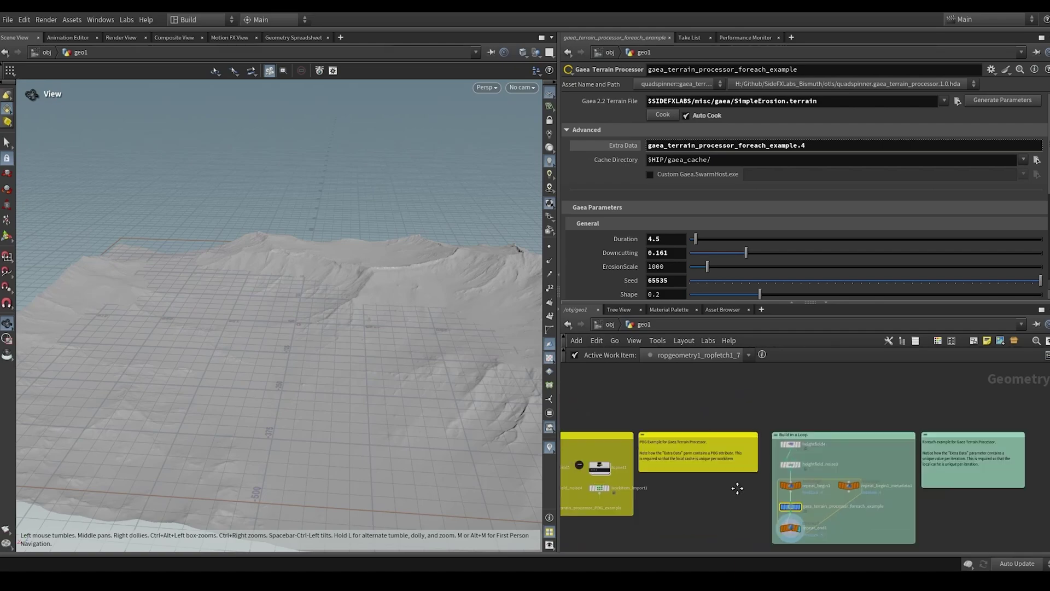
pyautogui.scroll(2, 891, 438)
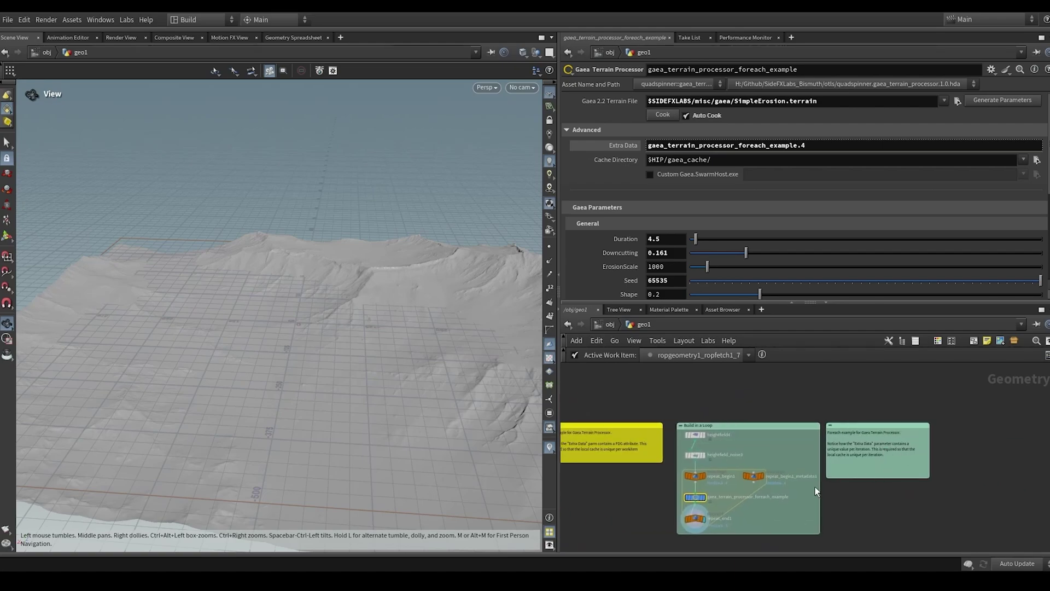
# Step: Survey the whole geo1 network and examine the erosion setup under heightfield3 with its note on heightfield requirements
pyautogui.scroll(-3, 769, 493)
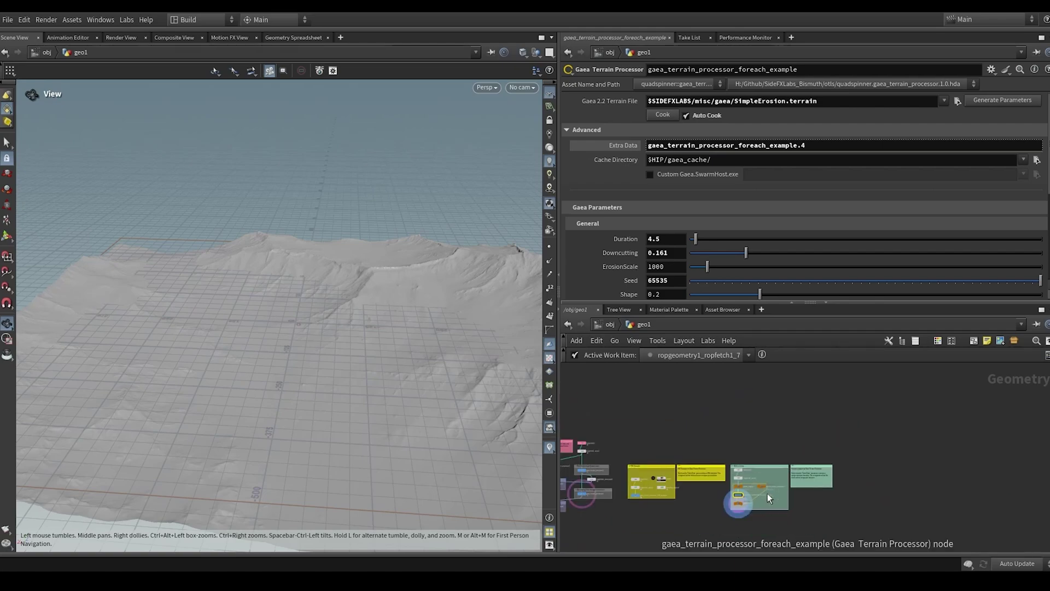
pyautogui.moveTo(732, 494)
pyautogui.press('h')
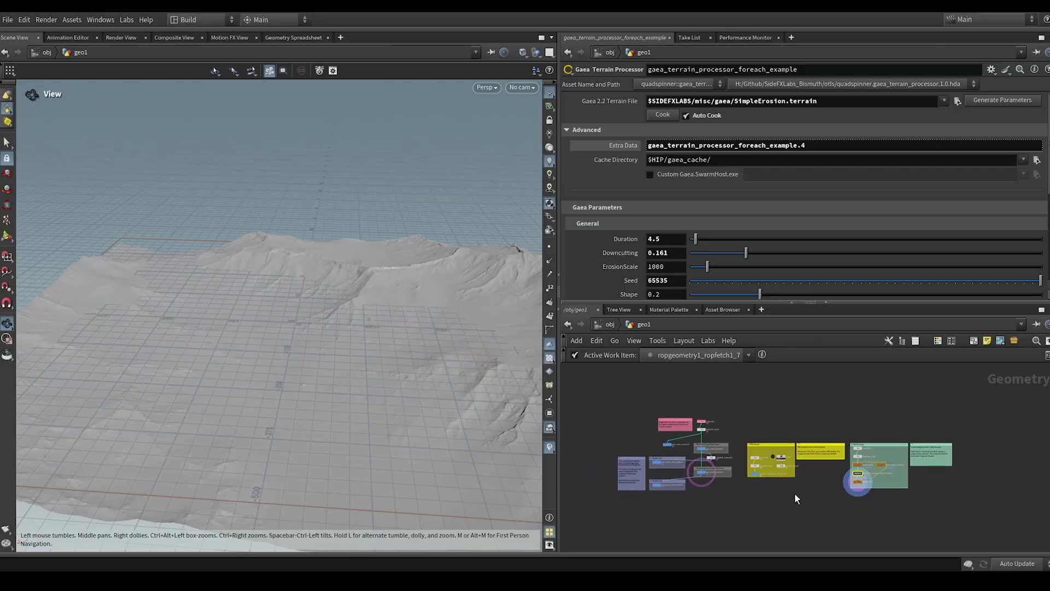
pyautogui.scroll(3, 727, 487)
pyautogui.moveTo(684, 484); pyautogui.dragTo(835, 527, button='middle')
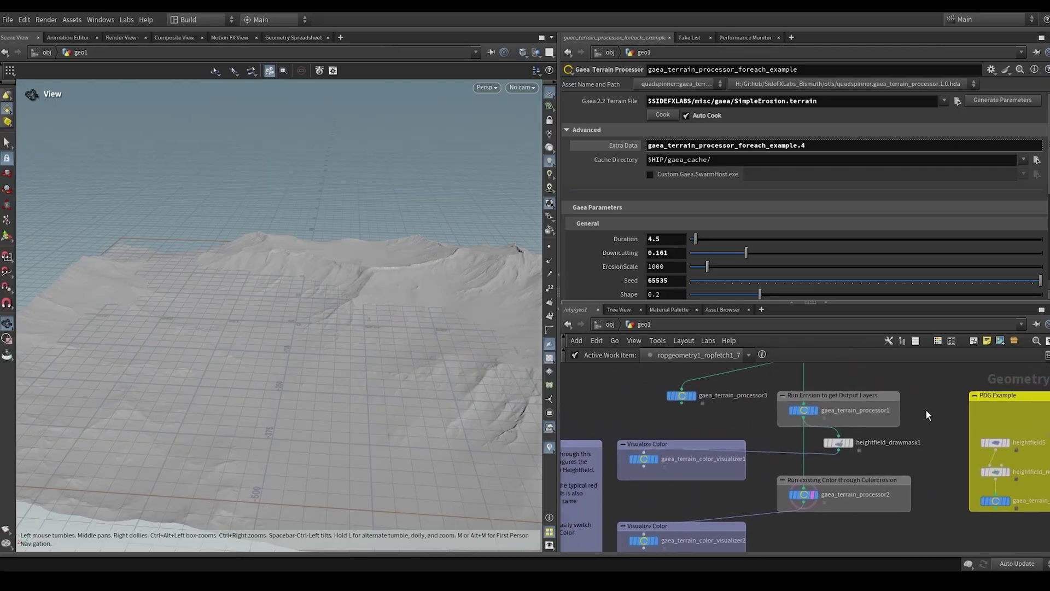
pyautogui.moveTo(926, 410); pyautogui.dragTo(872, 506, button='middle')
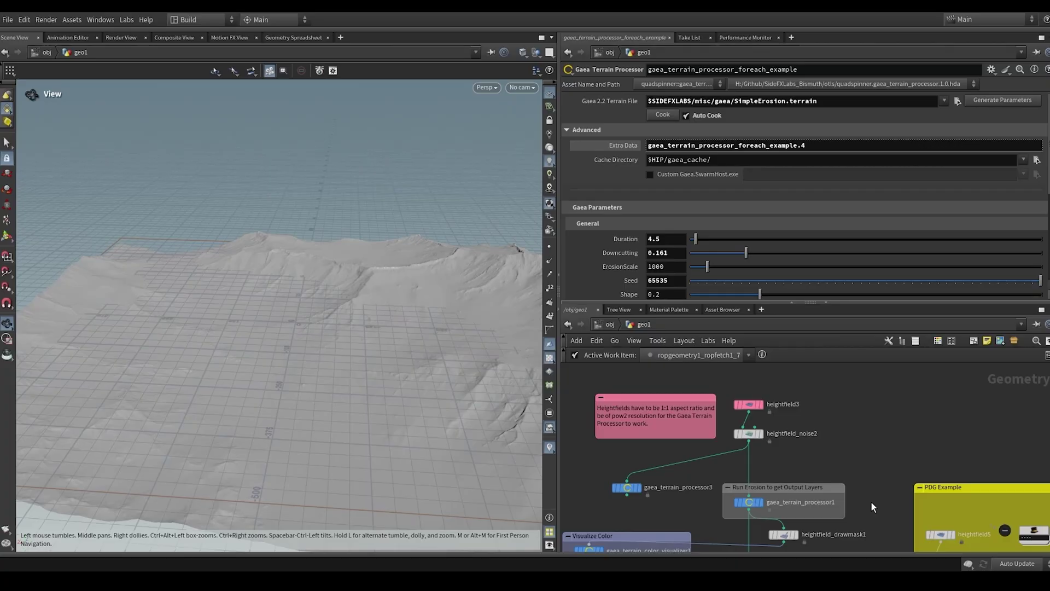